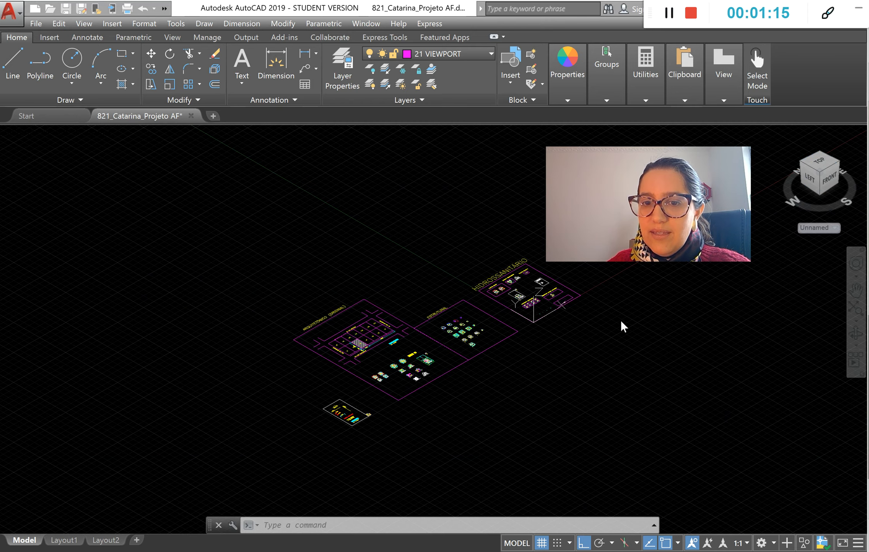
Step: Draw a line about 87 units long along the middle of the wall behind the shower, from the partition to the corner pillar
{"action": "scroll", "coordinate": [565, 300], "scroll_direction": "up", "scroll_amount": 6}
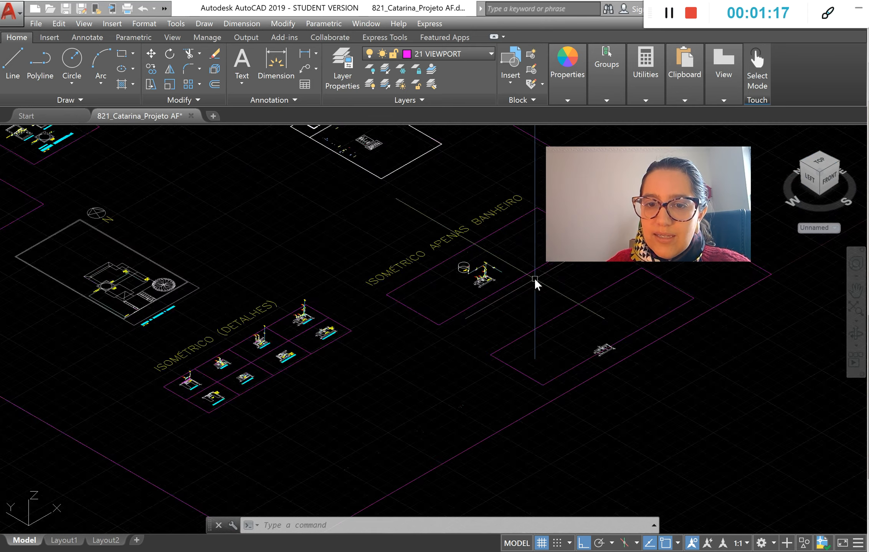
{"action": "scroll", "coordinate": [613, 354], "scroll_direction": "up", "scroll_amount": 5}
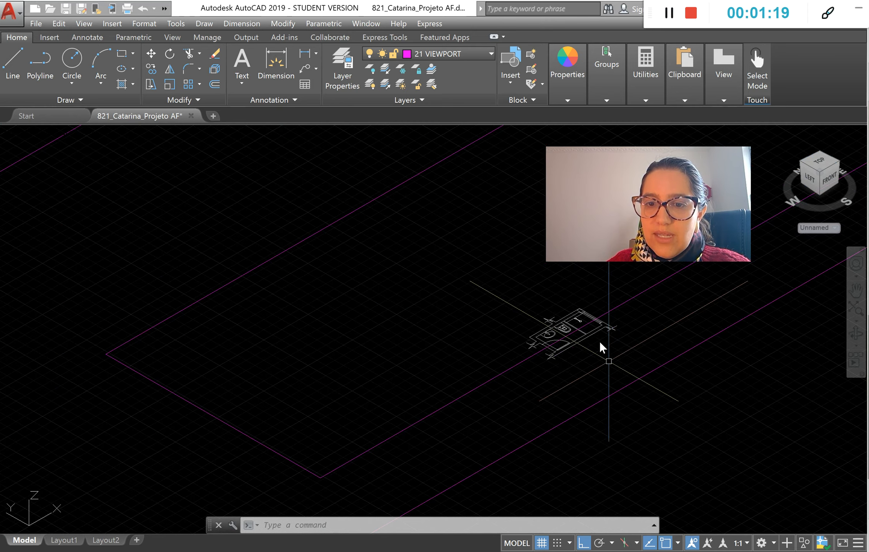
{"action": "scroll", "coordinate": [576, 347], "scroll_direction": "up", "scroll_amount": 2}
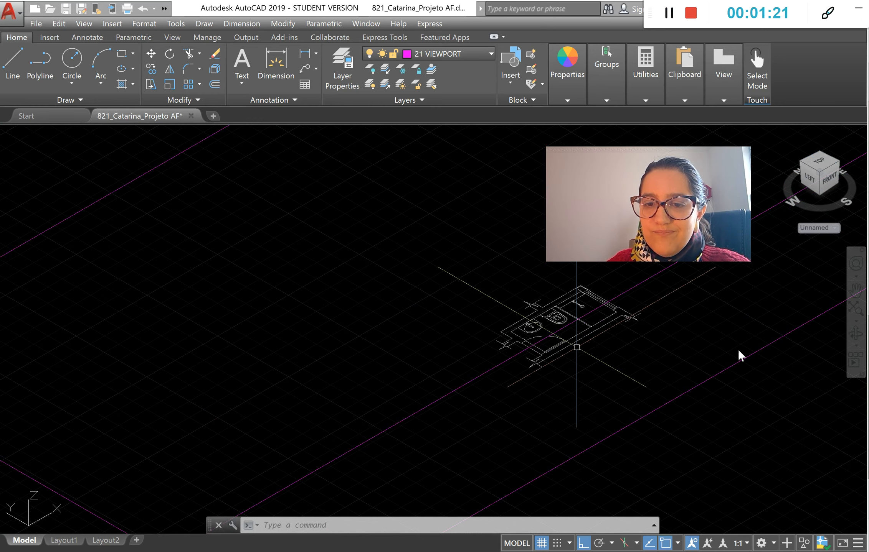
{"action": "scroll", "coordinate": [554, 354], "scroll_direction": "down", "scroll_amount": 2}
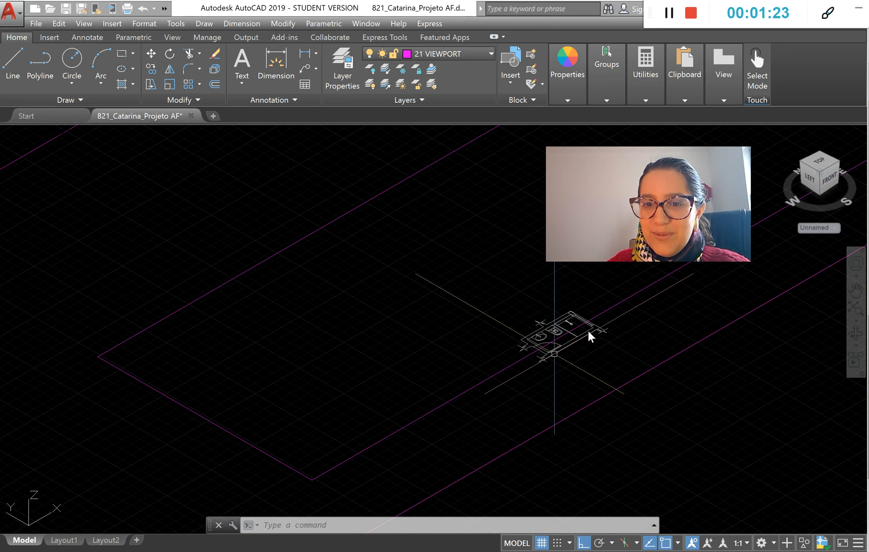
{"action": "key", "text": "Escape"}
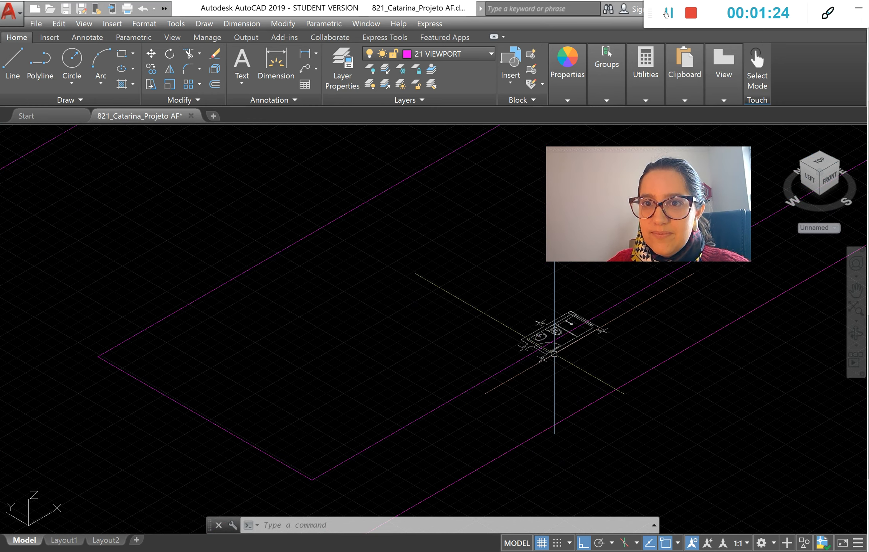
{"action": "scroll", "coordinate": [606, 233], "scroll_direction": "up", "scroll_amount": 5}
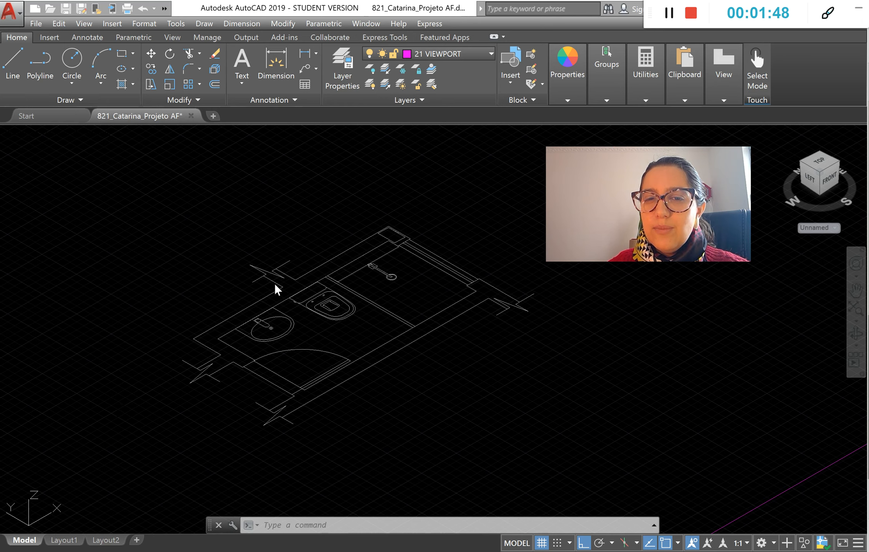
{"action": "scroll", "coordinate": [338, 276], "scroll_direction": "up", "scroll_amount": 2}
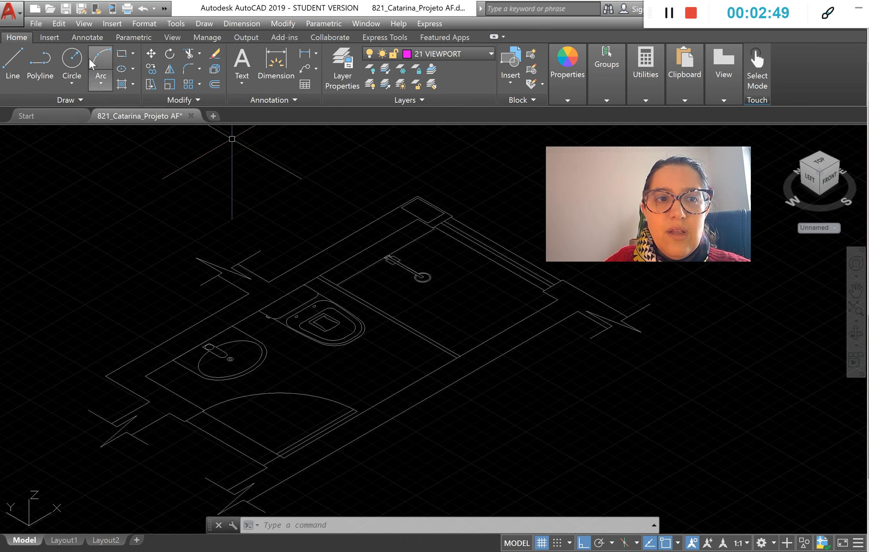
{"action": "left_click", "coordinate": [13, 60]}
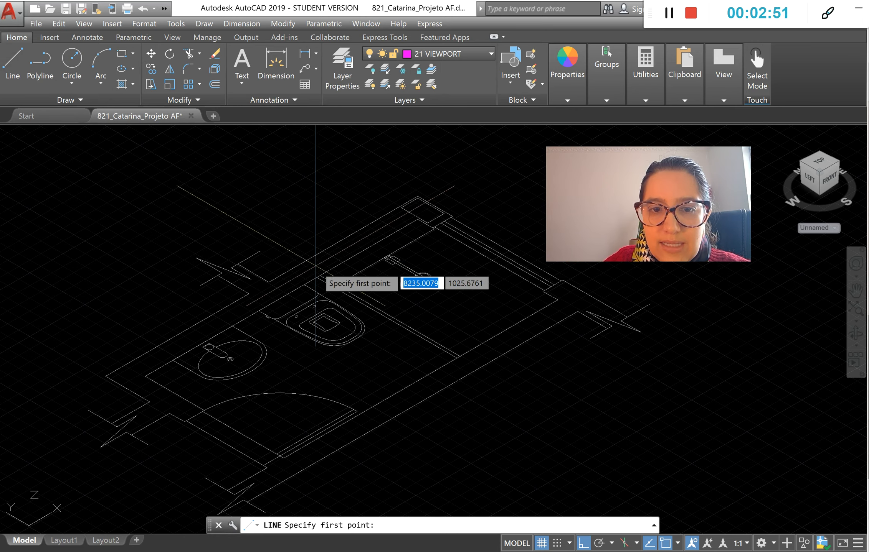
{"action": "scroll", "coordinate": [315, 264], "scroll_direction": "up", "scroll_amount": 2}
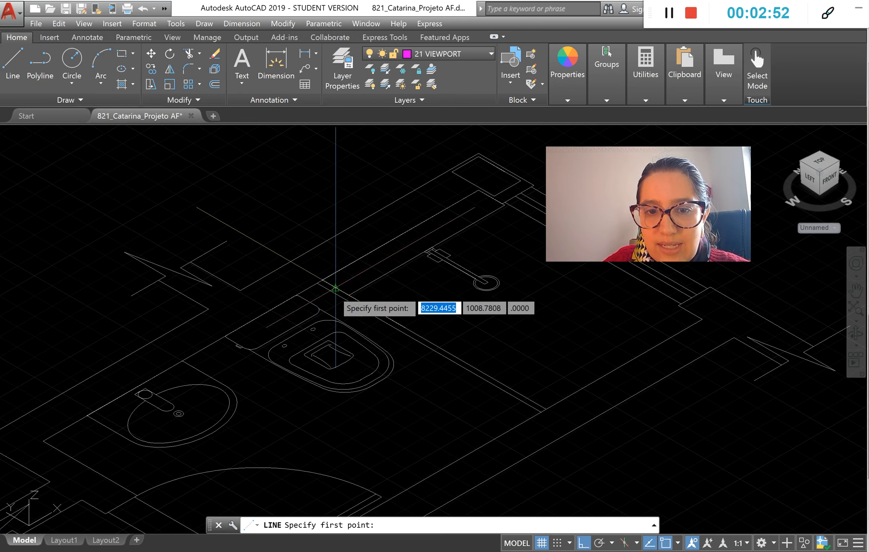
{"action": "left_click", "coordinate": [335, 288]}
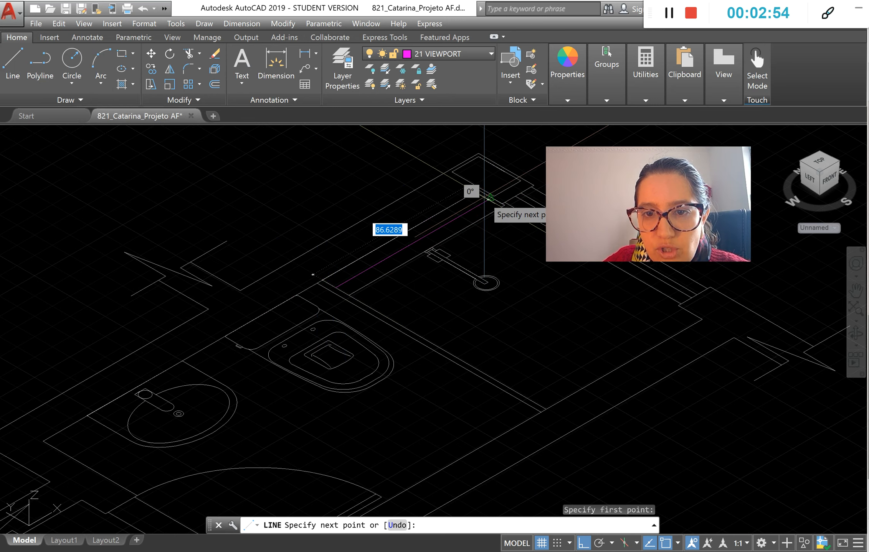
{"action": "left_click", "coordinate": [486, 198]}
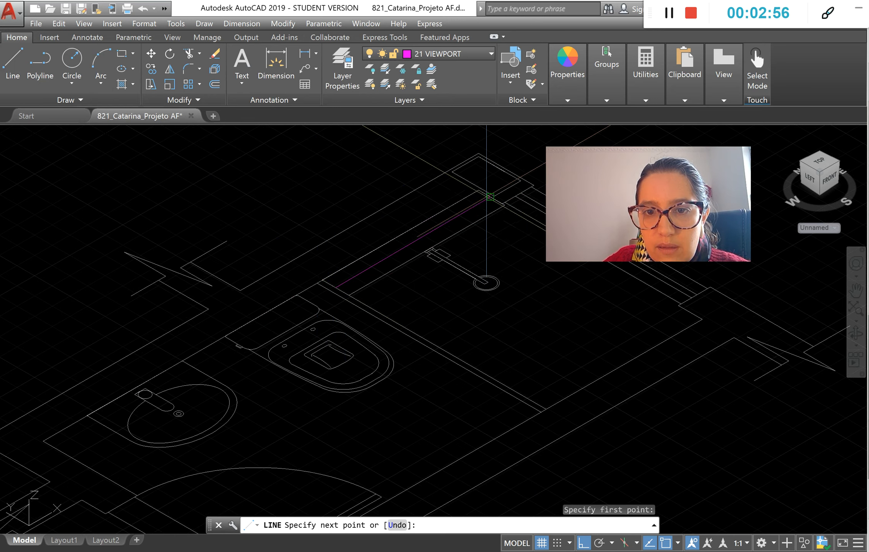
{"action": "key", "text": "Escape"}
Step: Start a line on the wall centreline, 25 units from its end at the corner pillar, and run it 280 units vertically along +Z
{"action": "scroll", "coordinate": [285, 290], "scroll_direction": "down", "scroll_amount": 2}
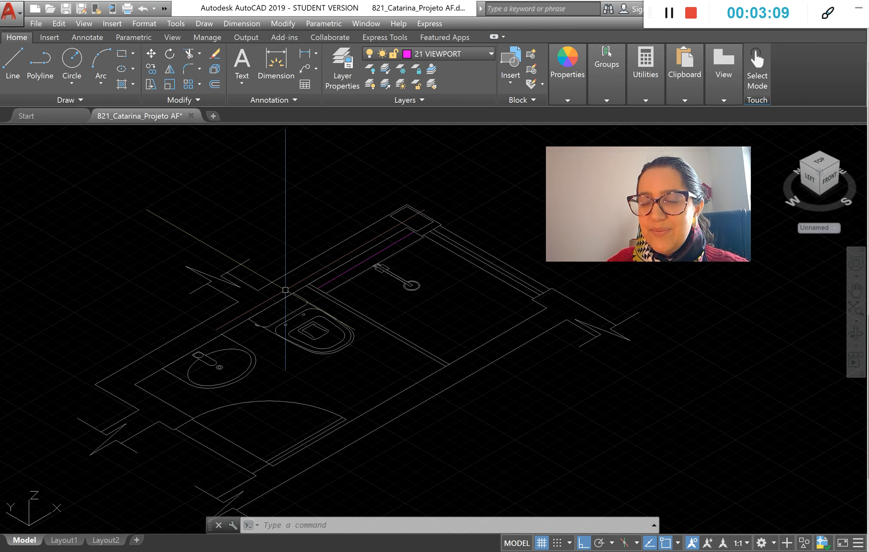
{"action": "scroll", "coordinate": [409, 287], "scroll_direction": "up", "scroll_amount": 3}
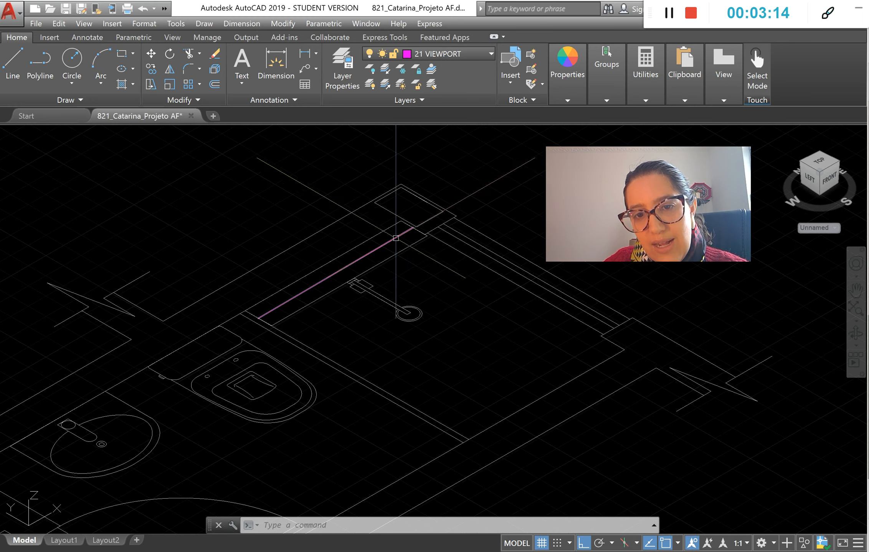
{"action": "mouse_move", "coordinate": [377, 247]}
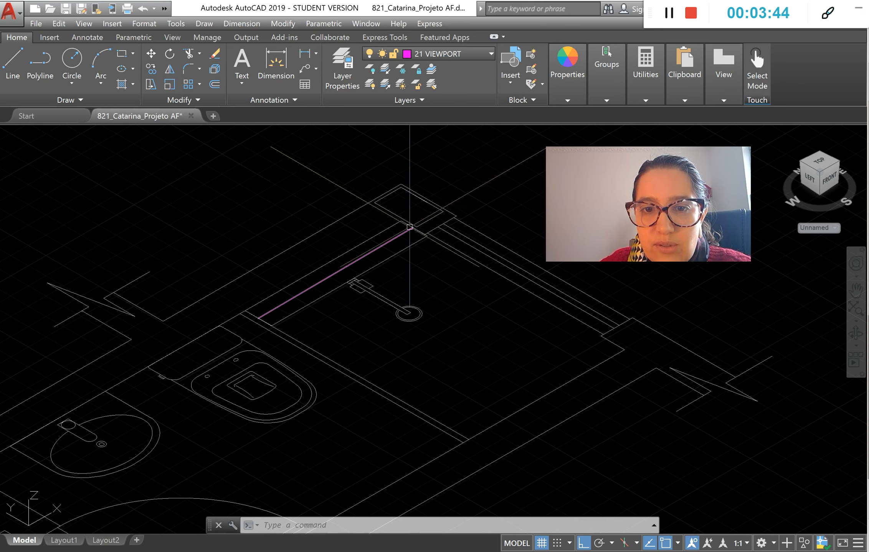
{"action": "left_click", "coordinate": [12, 63]}
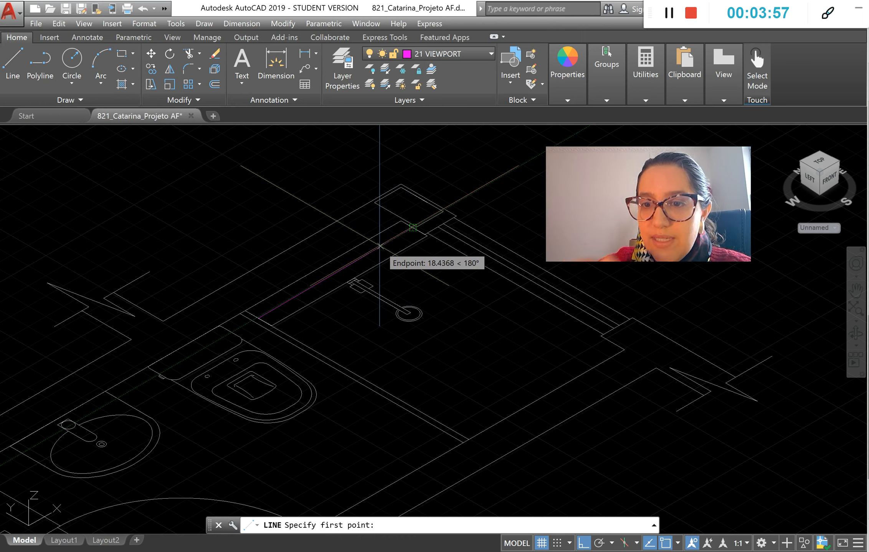
{"action": "type", "text": "25"}
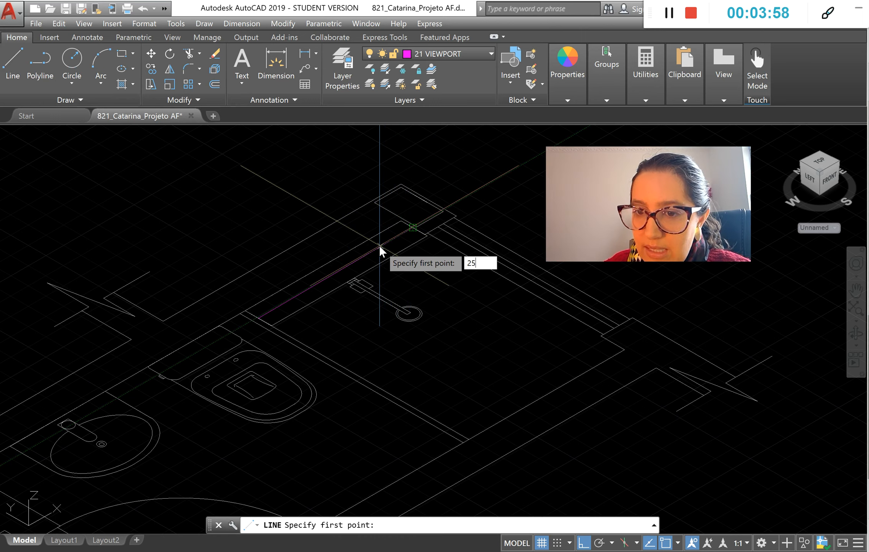
{"action": "key", "text": "Return"}
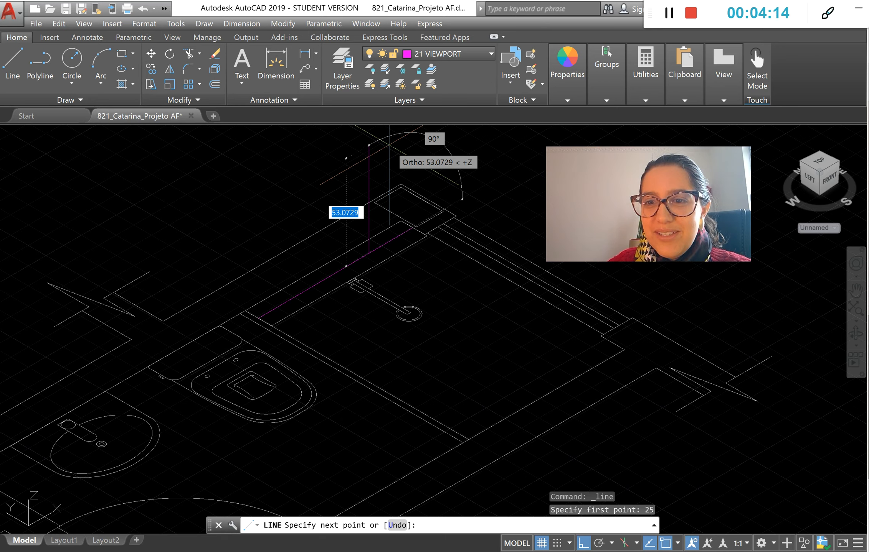
{"action": "scroll", "coordinate": [362, 340], "scroll_direction": "down", "scroll_amount": 4}
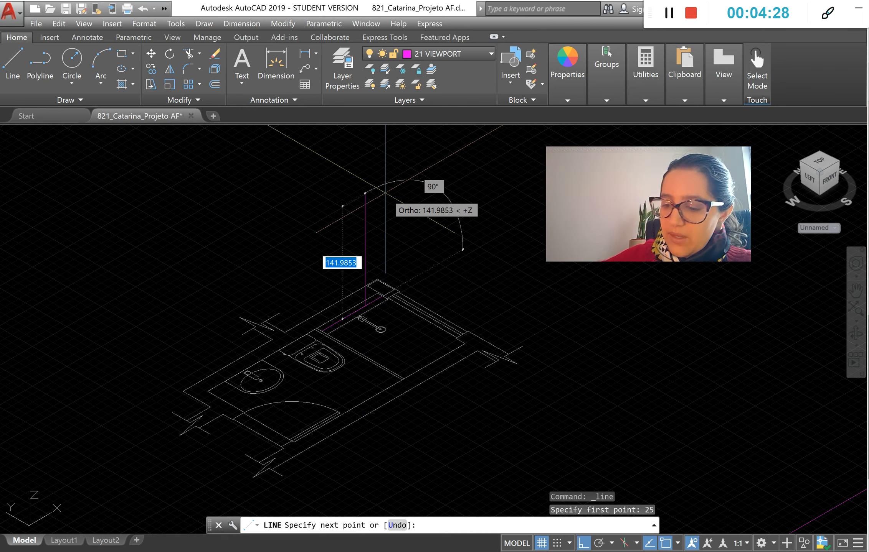
{"action": "type", "text": "280"}
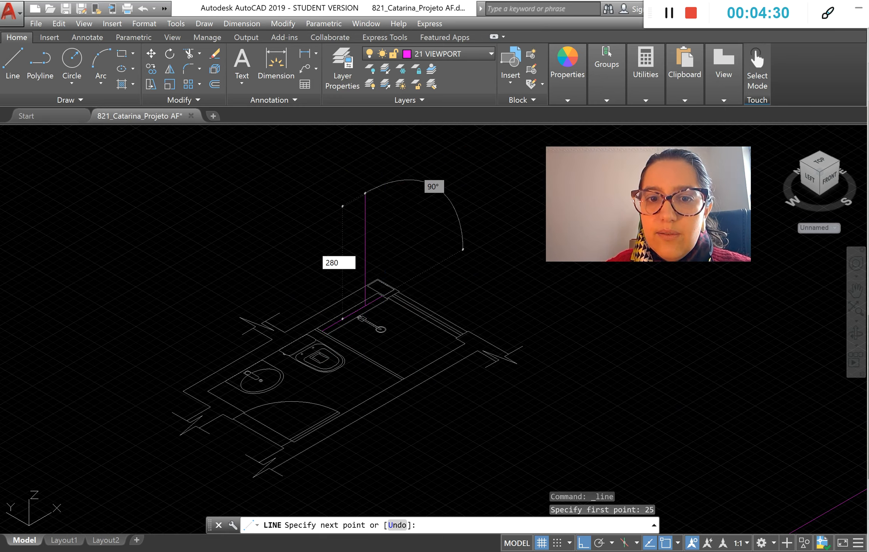
{"action": "key", "text": "Return"}
Step: Continue the pipe line from the top of the riser with a 17-unit segment at 270° and a 423-unit segment at 180°
{"action": "scroll", "coordinate": [399, 330], "scroll_direction": "down", "scroll_amount": 4}
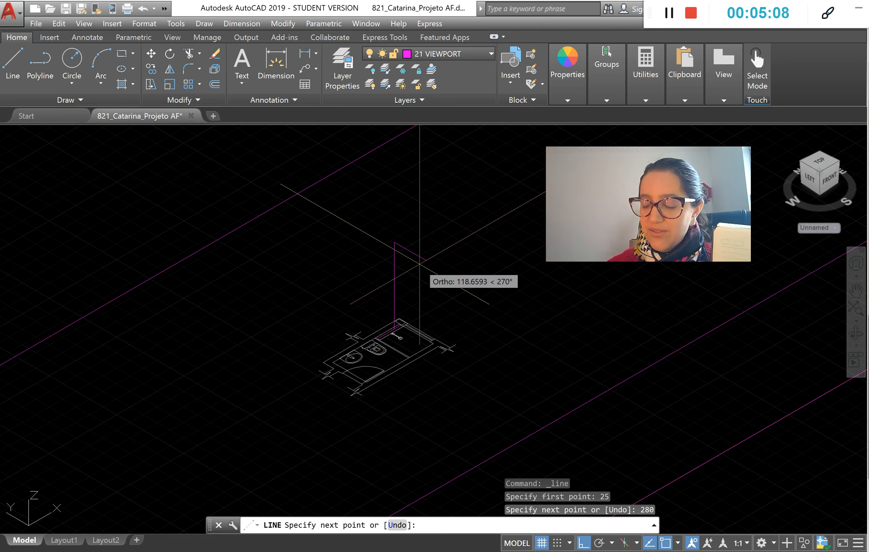
{"action": "type", "text": "17"}
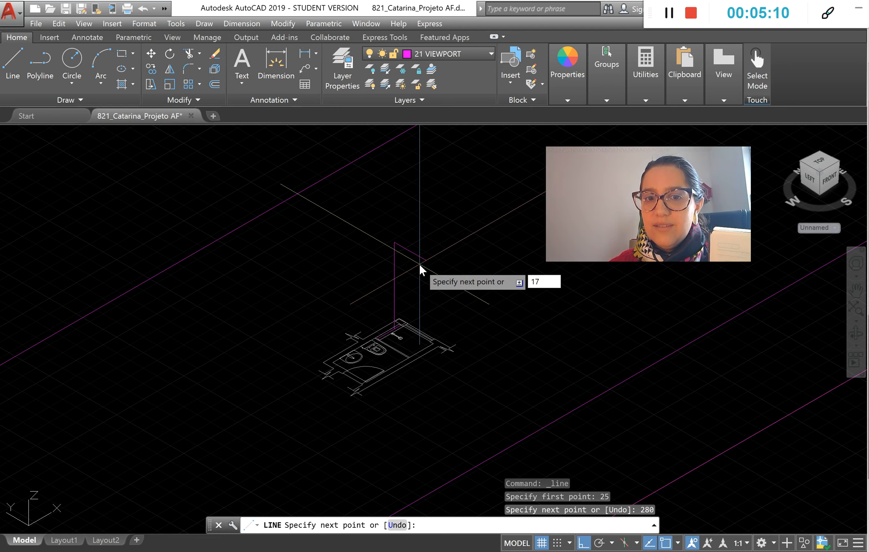
{"action": "key", "text": "Return"}
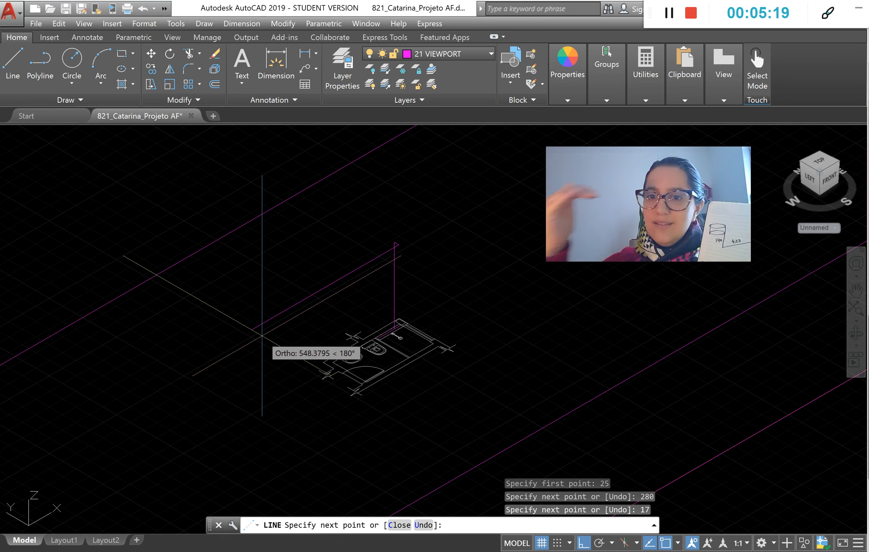
{"action": "type", "text": "423"}
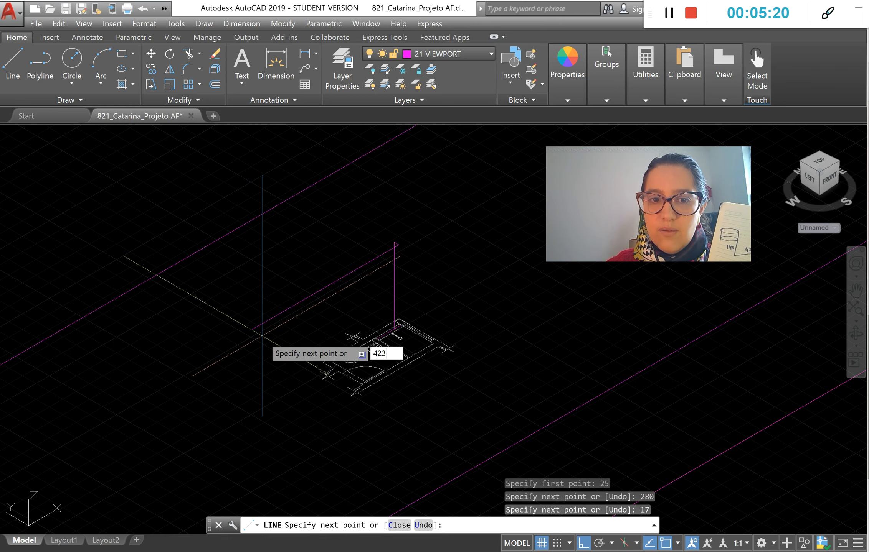
{"action": "key", "text": "Return"}
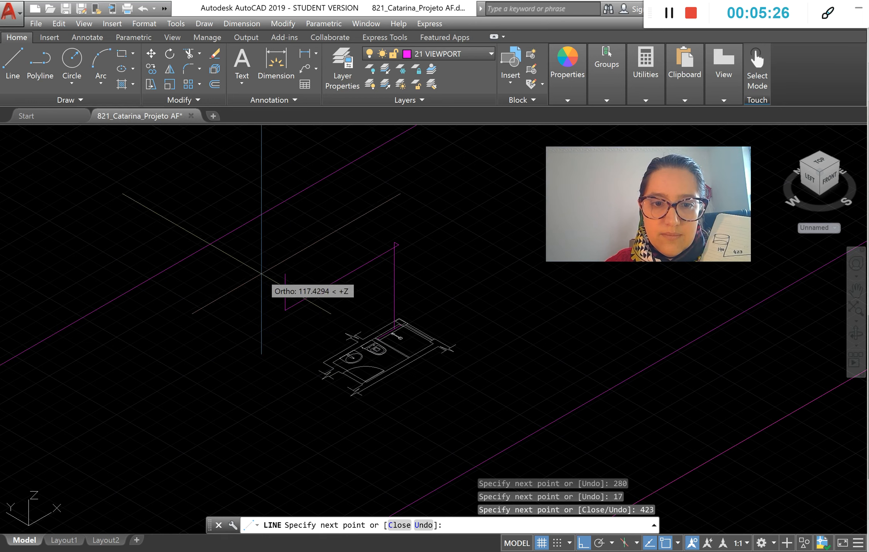
Step: Continue the pipe line 140 units up along +Z, and end it with a 15-unit segment at 180°
{"action": "type", "text": "140"}
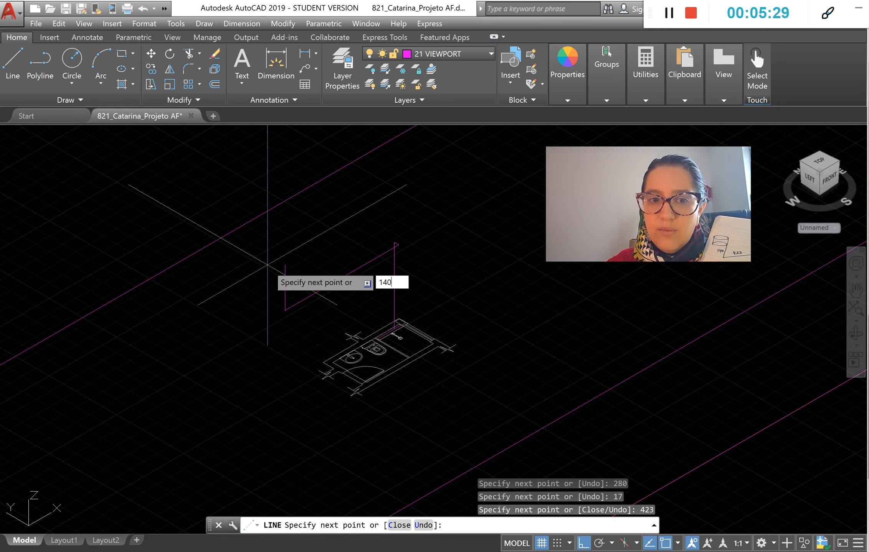
{"action": "key", "text": "Return"}
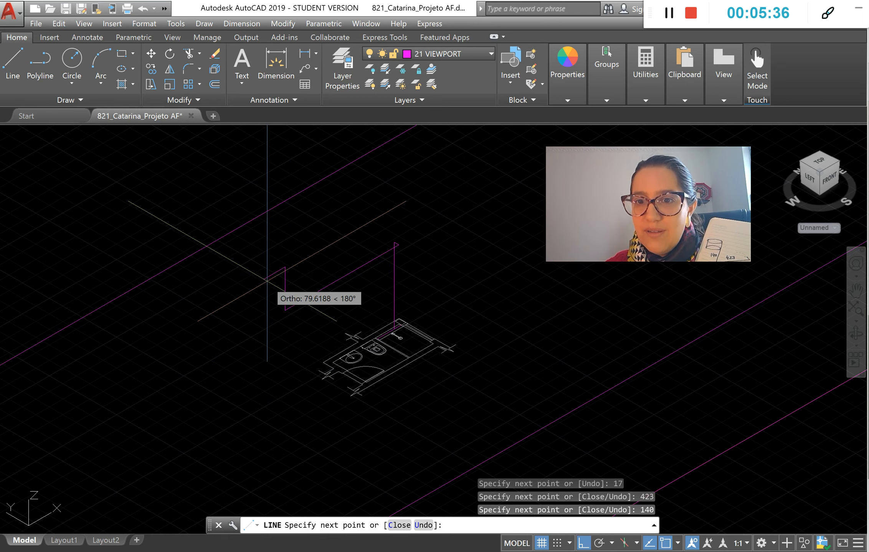
{"action": "type", "text": "15"}
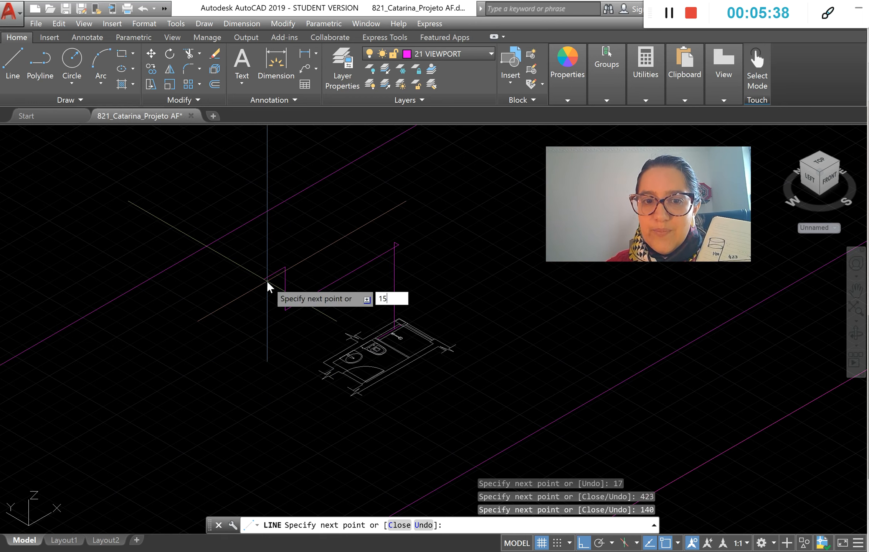
{"action": "key", "text": "Return"}
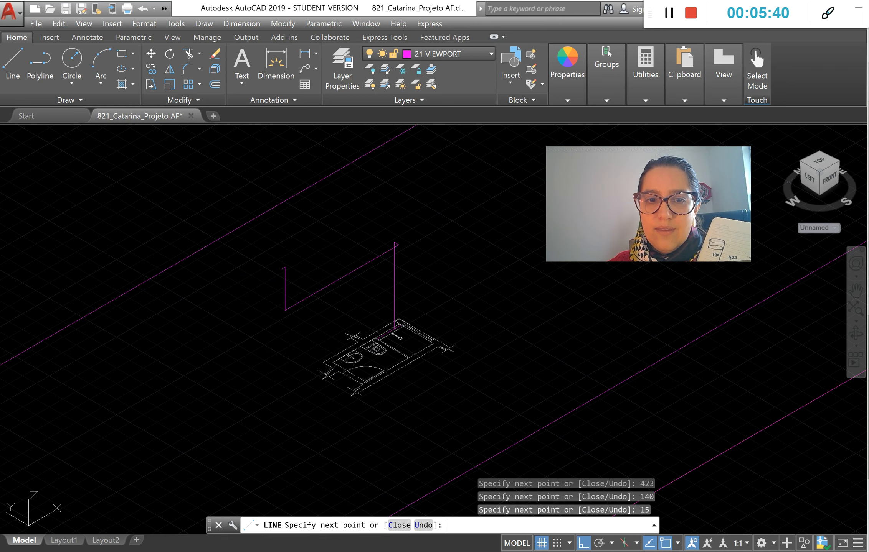
{"action": "key", "text": "Return"}
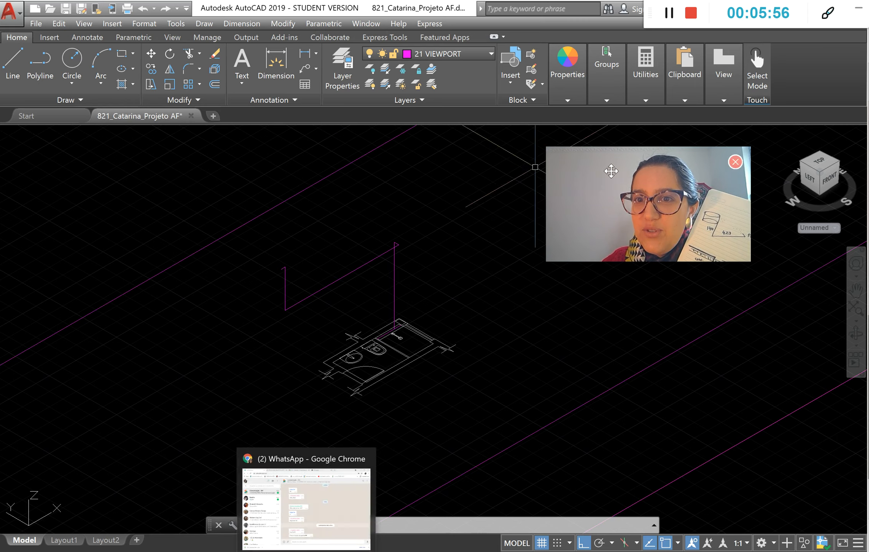
{"action": "scroll", "coordinate": [414, 283], "scroll_direction": "up", "scroll_amount": 4}
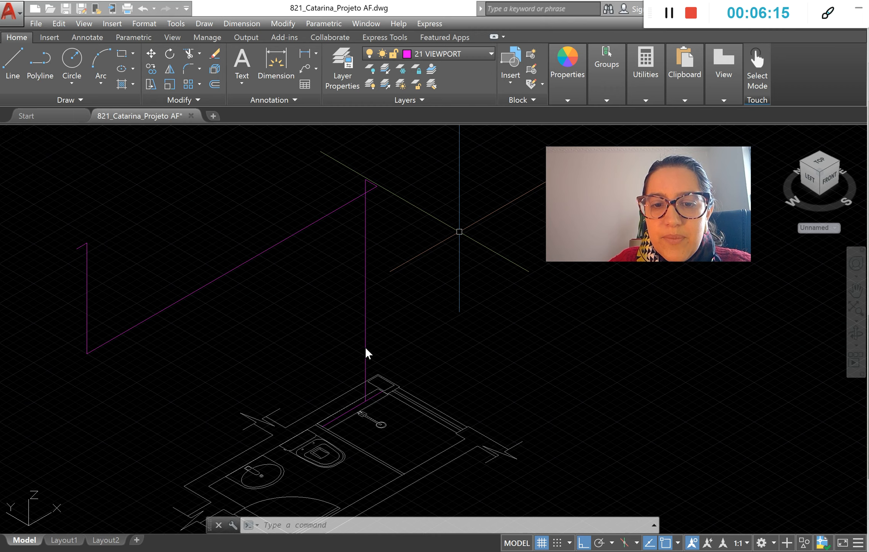
{"action": "left_click", "coordinate": [364, 360]}
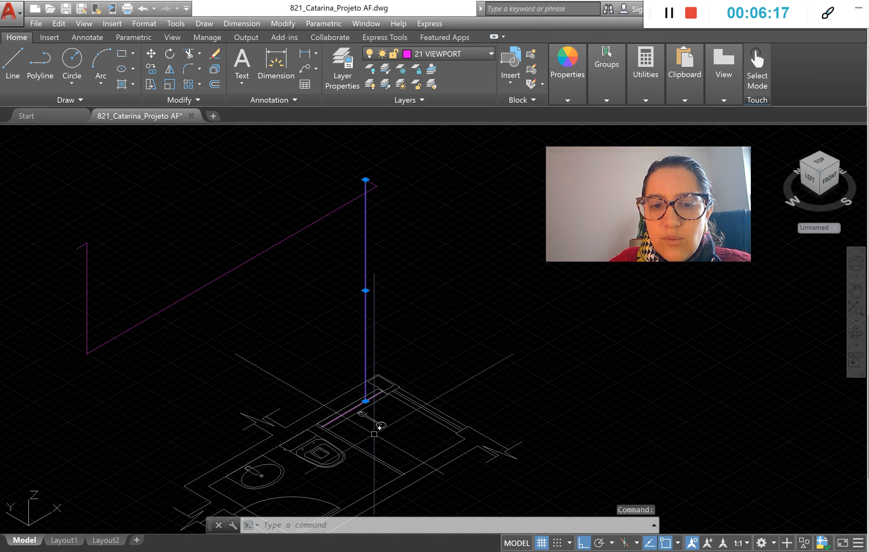
{"action": "scroll", "coordinate": [372, 396], "scroll_direction": "up", "scroll_amount": 2}
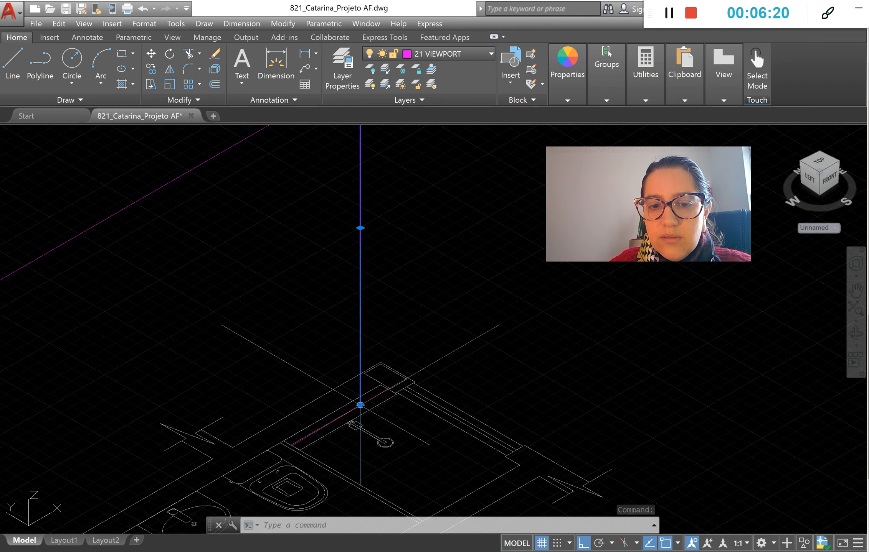
{"action": "left_click", "coordinate": [360, 405]}
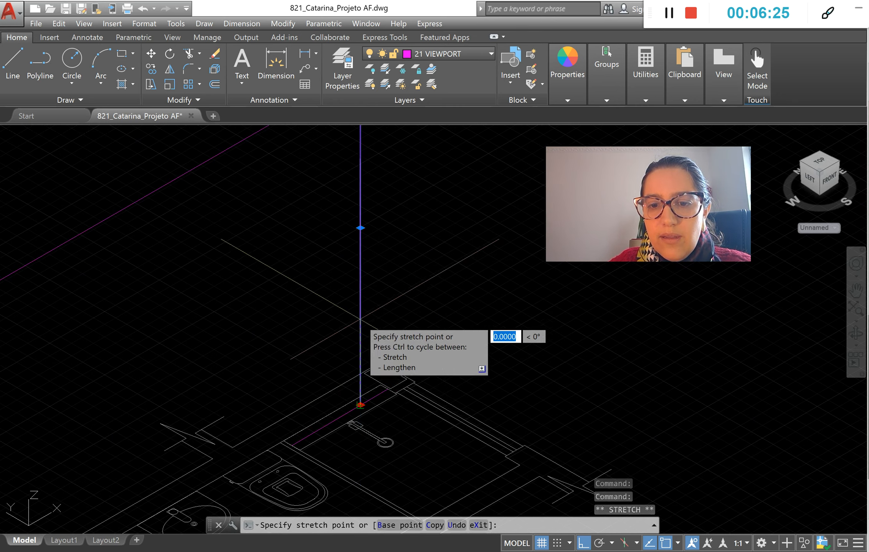
{"action": "left_click", "coordinate": [360, 405]}
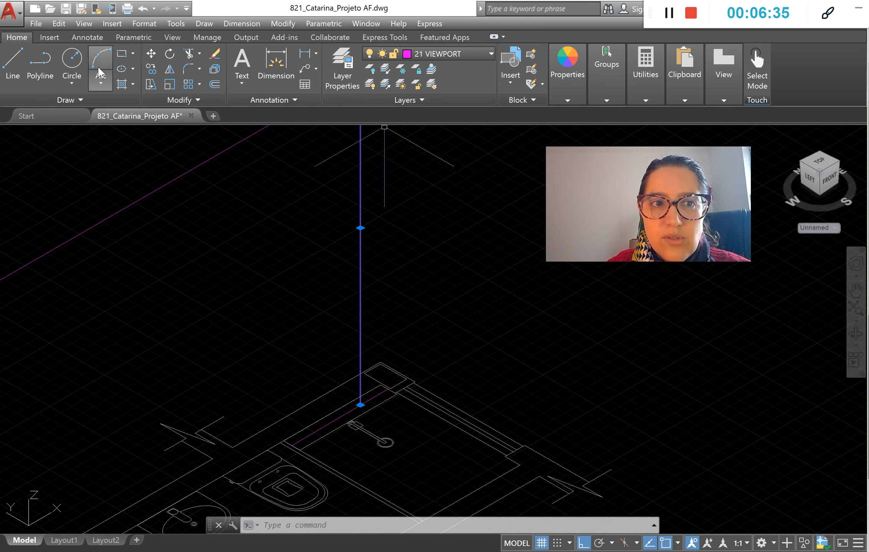
Step: From a point 20 units up the riser, draw a horizontal branch line about 56 units long at 180° towards the partition
{"action": "left_click", "coordinate": [21, 57]}
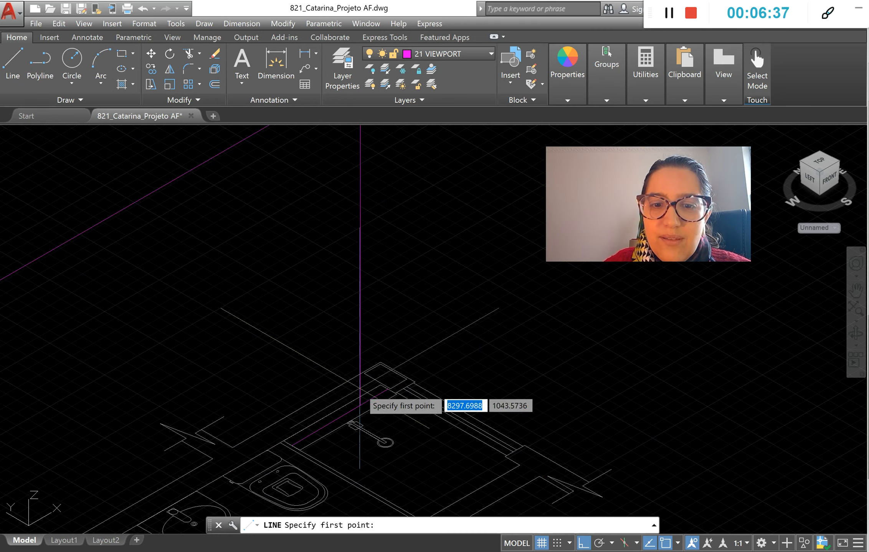
{"action": "scroll", "coordinate": [360, 400], "scroll_direction": "up", "scroll_amount": 5}
{"action": "scroll", "coordinate": [352, 407], "scroll_direction": "up", "scroll_amount": 4}
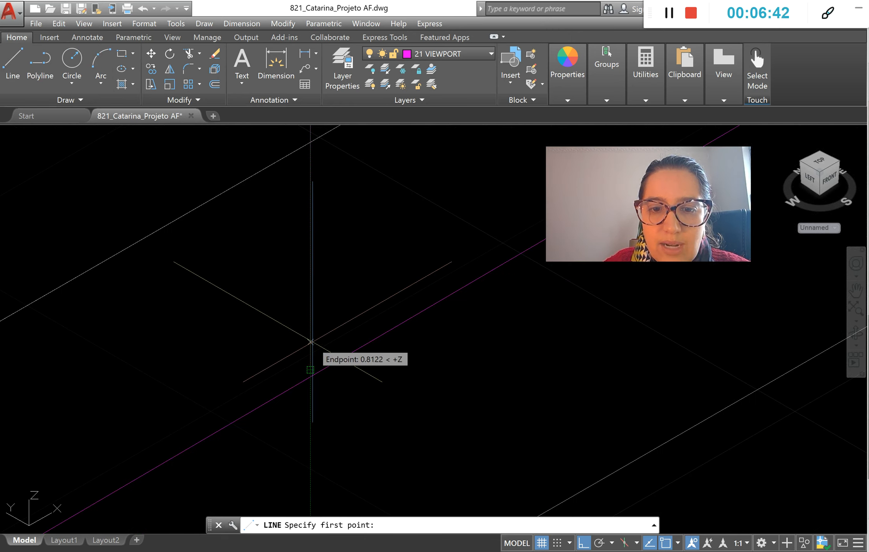
{"action": "type", "text": "20"}
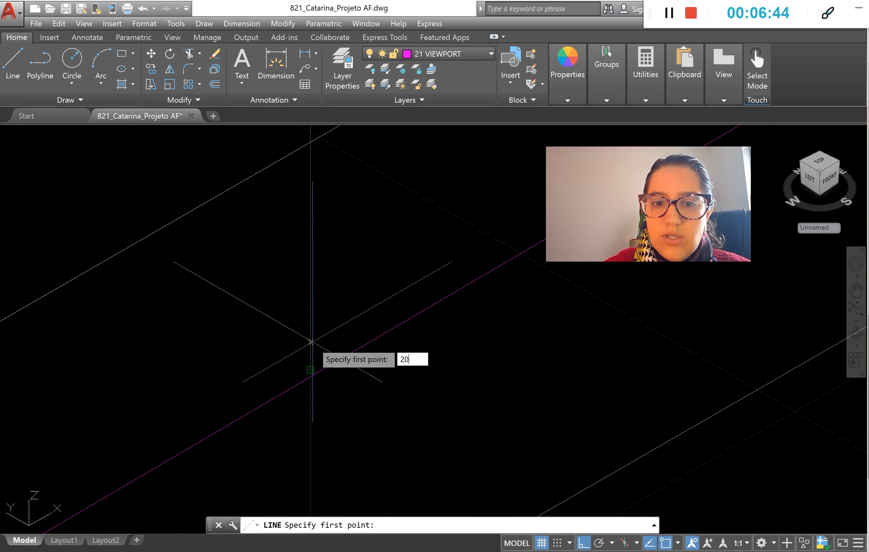
{"action": "key", "text": "Return"}
{"action": "scroll", "coordinate": [503, 252], "scroll_direction": "down", "scroll_amount": 7}
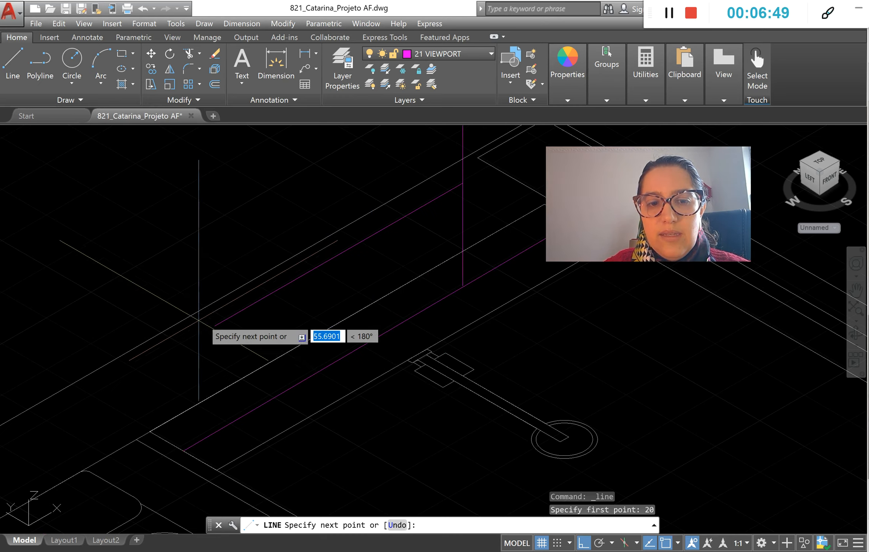
{"action": "right_click", "coordinate": [369, 341]}
{"action": "left_click", "coordinate": [393, 350]}
{"action": "scroll", "coordinate": [381, 348], "scroll_direction": "down", "scroll_amount": 3}
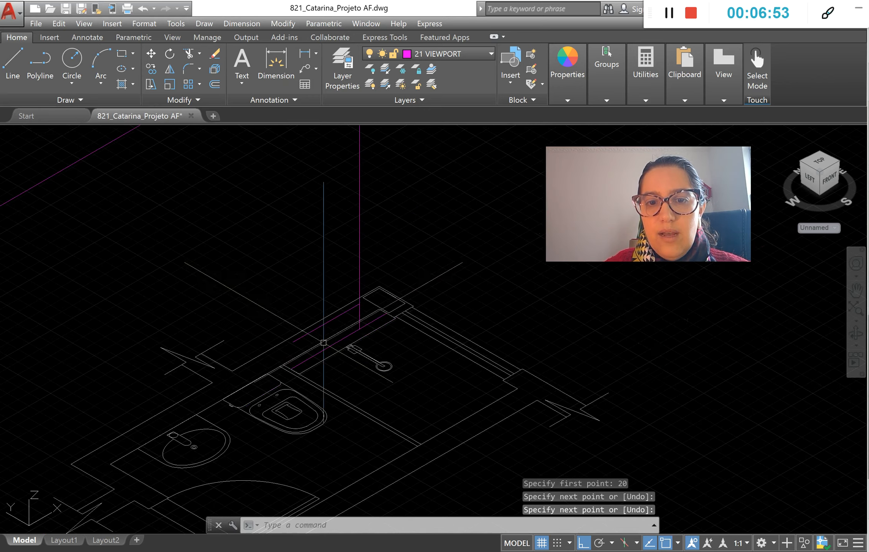
{"action": "scroll", "coordinate": [495, 318], "scroll_direction": "down", "scroll_amount": 4}
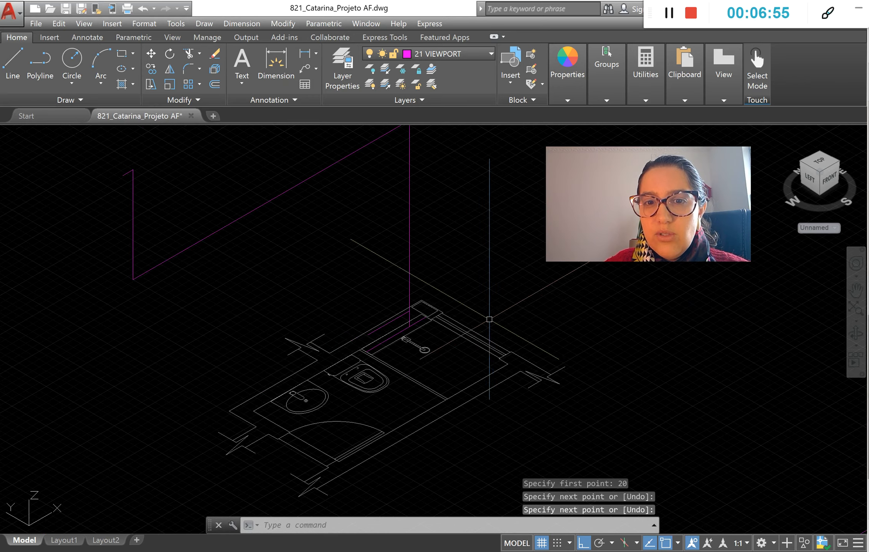
Step: Compare the isometric piping with the cold-water layout and column AF1 on the first-floor and ground-floor plans
{"action": "scroll", "coordinate": [440, 258], "scroll_direction": "up", "scroll_amount": 2}
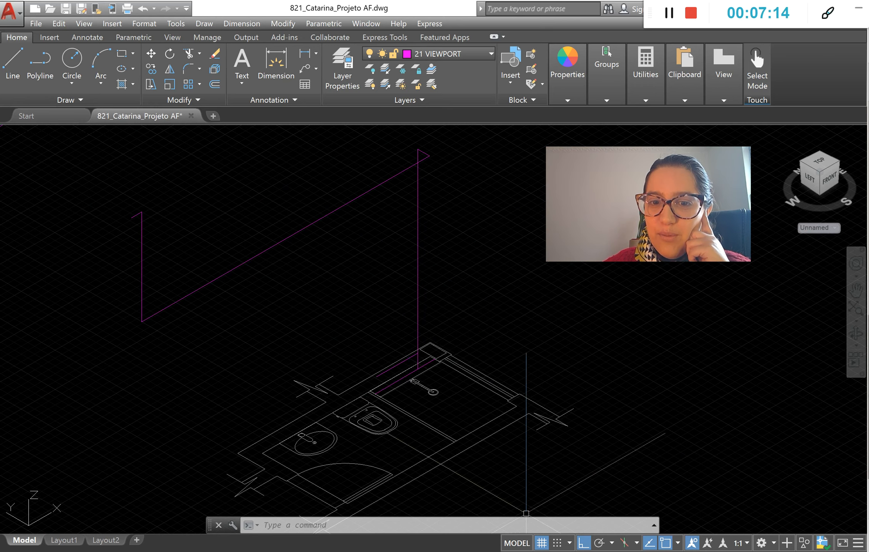
{"action": "scroll", "coordinate": [424, 366], "scroll_direction": "up", "scroll_amount": 3}
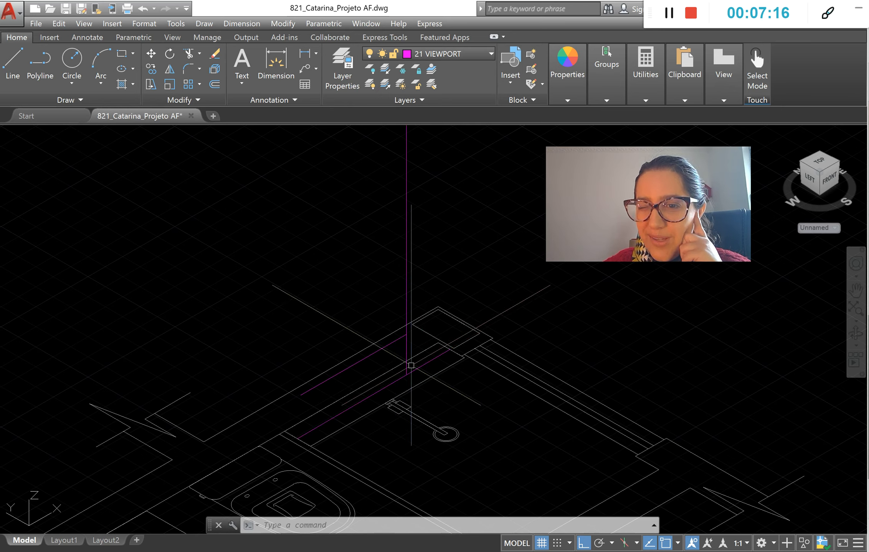
{"action": "scroll", "coordinate": [411, 366], "scroll_direction": "down", "scroll_amount": 3}
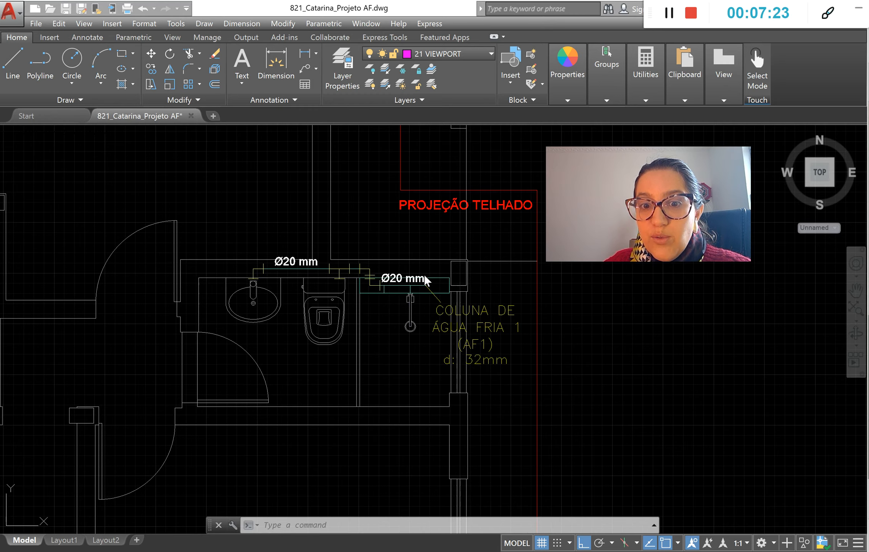
{"action": "scroll", "coordinate": [599, 348], "scroll_direction": "down", "scroll_amount": 5}
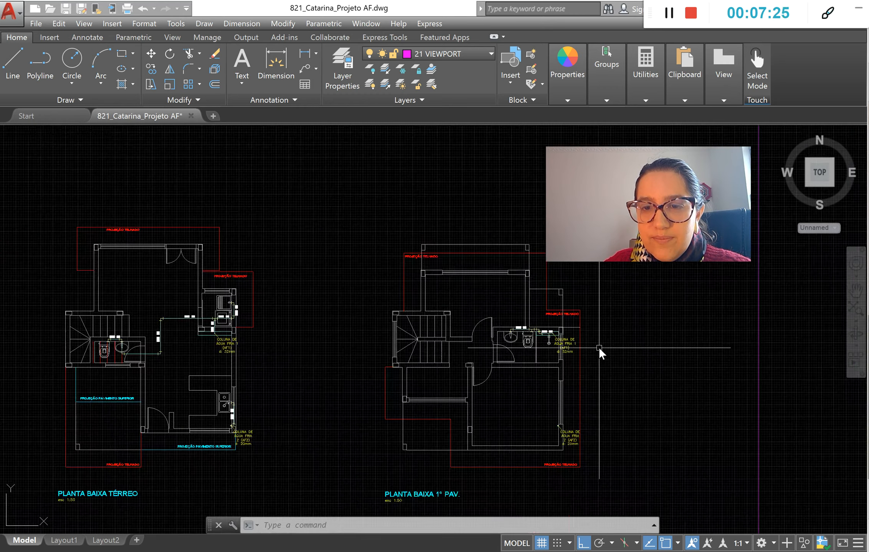
{"action": "scroll", "coordinate": [221, 361], "scroll_direction": "up", "scroll_amount": 8}
{"action": "scroll", "coordinate": [267, 380], "scroll_direction": "down", "scroll_amount": 2}
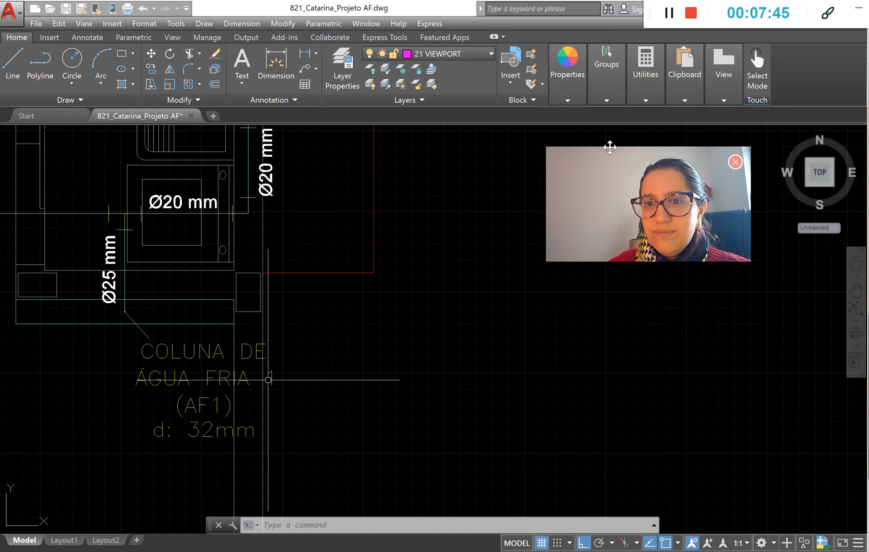
{"action": "left_click", "coordinate": [669, 13]}
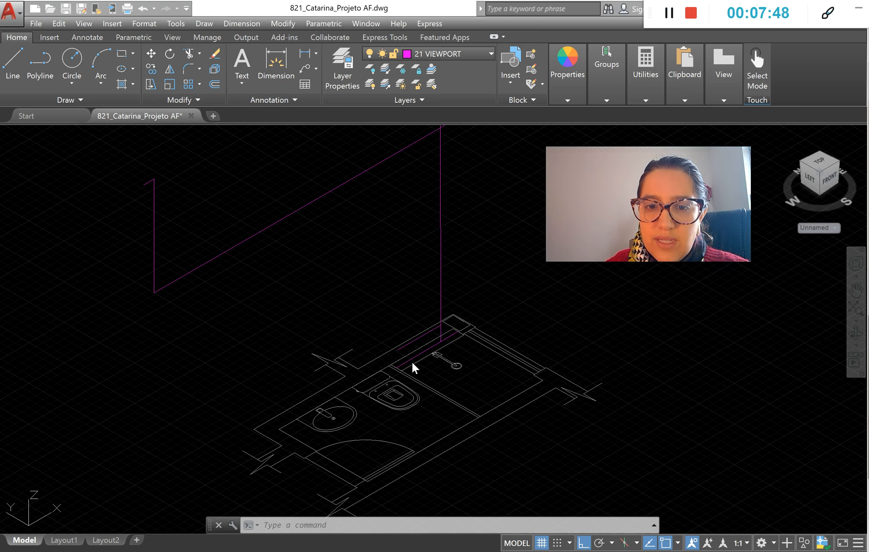
Step: Draw a line across the thickness of the shower wall at its partition end, from corner to corner
{"action": "scroll", "coordinate": [410, 362], "scroll_direction": "up", "scroll_amount": 2}
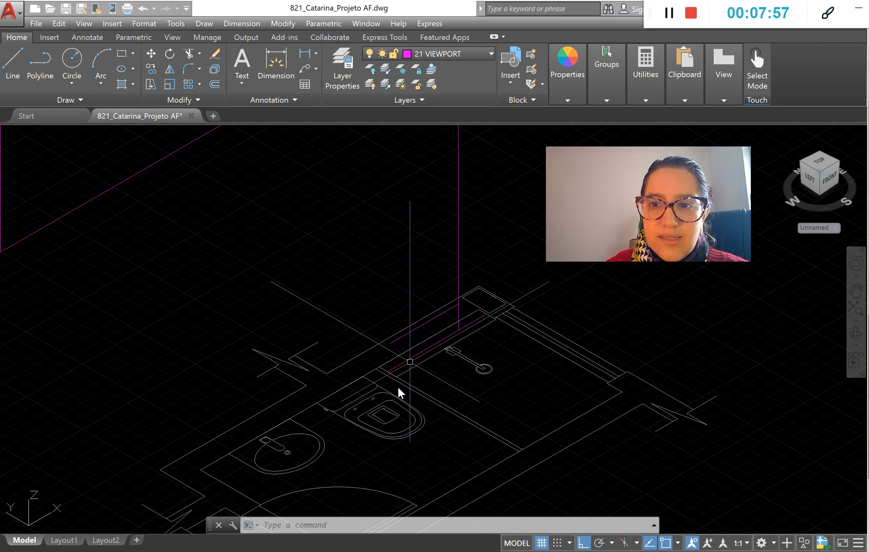
{"action": "scroll", "coordinate": [410, 362], "scroll_direction": "up", "scroll_amount": 4}
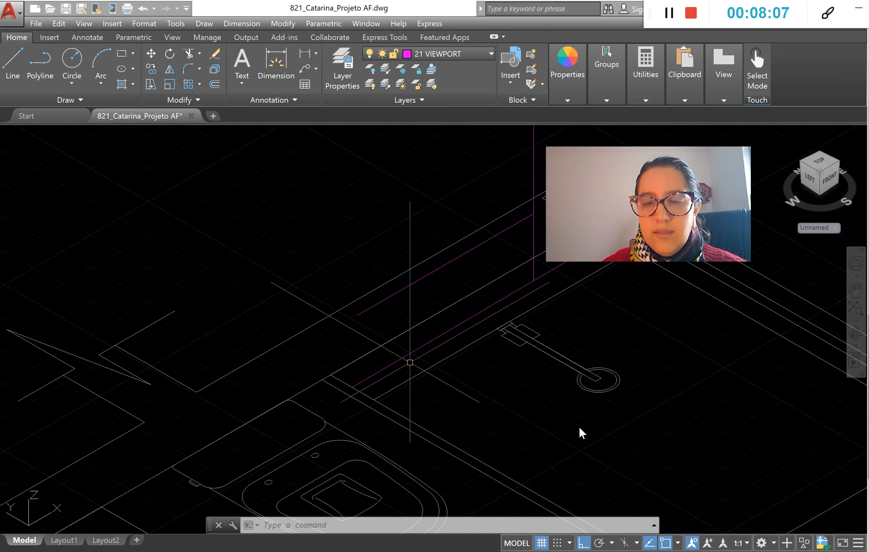
{"action": "scroll", "coordinate": [430, 397], "scroll_direction": "down", "scroll_amount": 5}
{"action": "scroll", "coordinate": [430, 395], "scroll_direction": "up", "scroll_amount": 5}
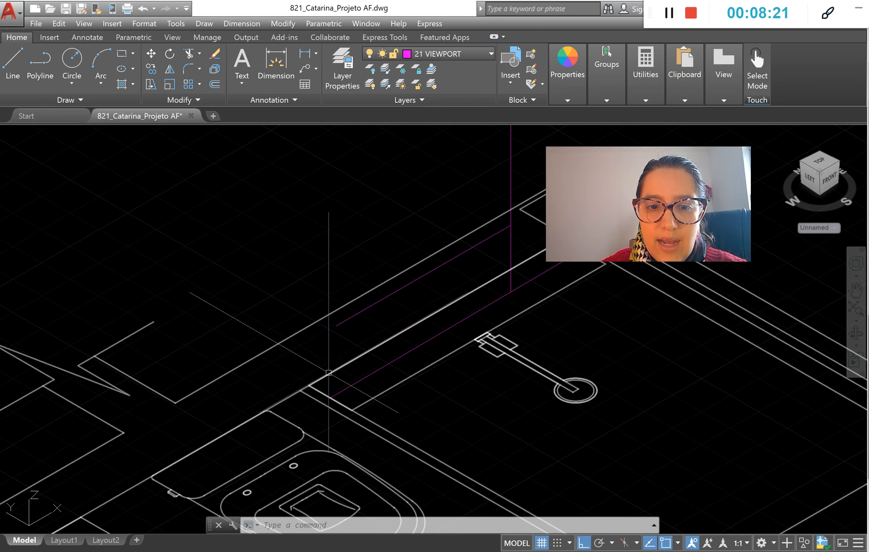
{"action": "left_click", "coordinate": [16, 60]}
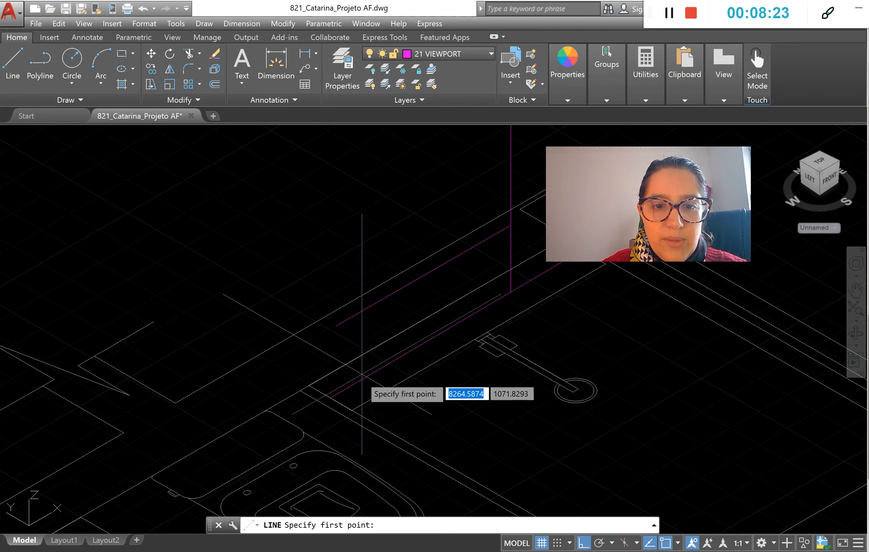
{"action": "left_click", "coordinate": [309, 386]}
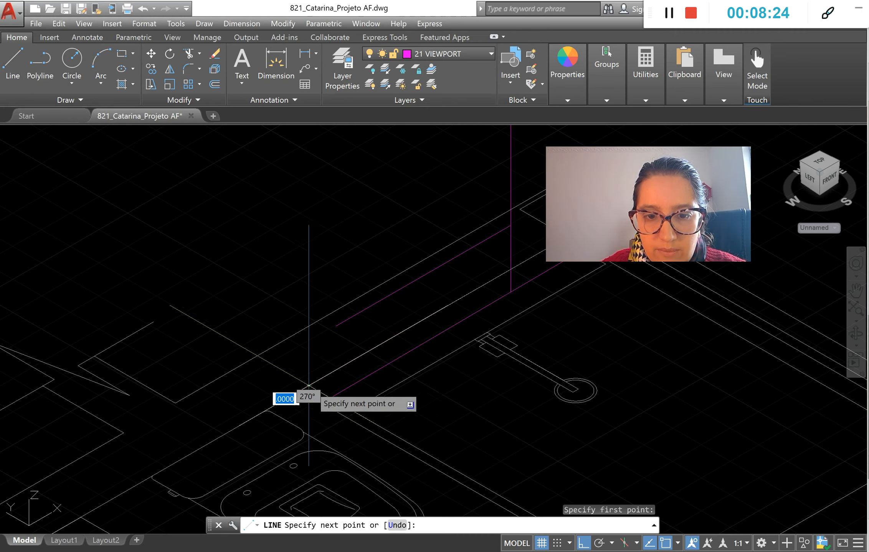
{"action": "left_click", "coordinate": [352, 411]}
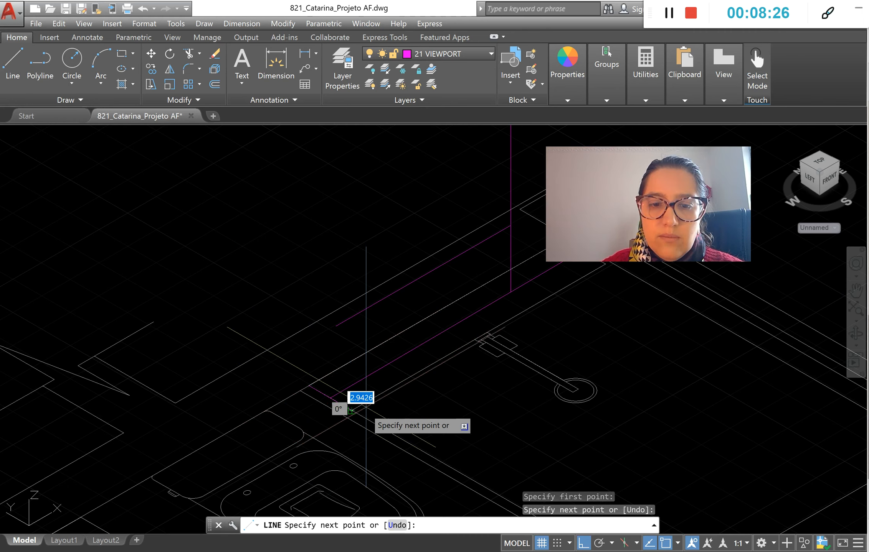
{"action": "key", "text": "Return"}
Step: Offset the line across the wall's partition end 10 units along the wall towards the riser
{"action": "type", "text": "o"}
{"action": "key", "text": "Return"}
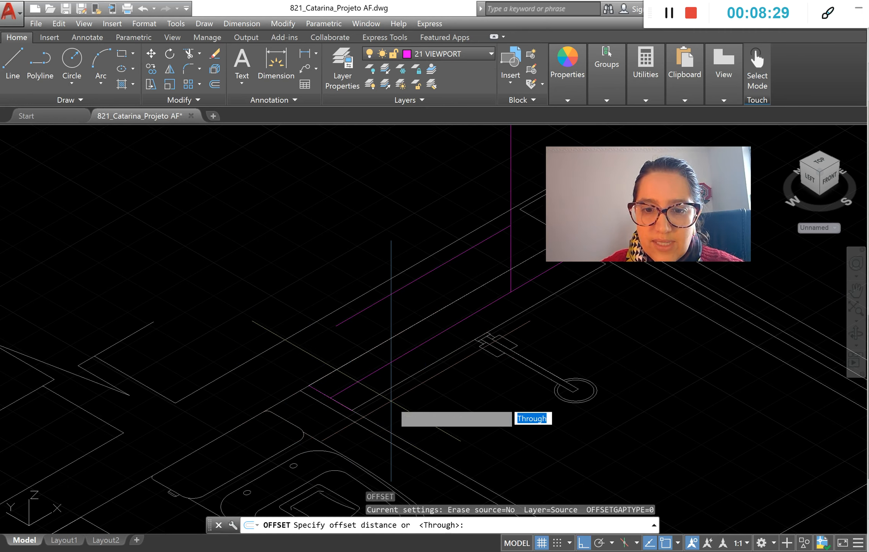
{"action": "type", "text": "10"}
{"action": "key", "text": "Return"}
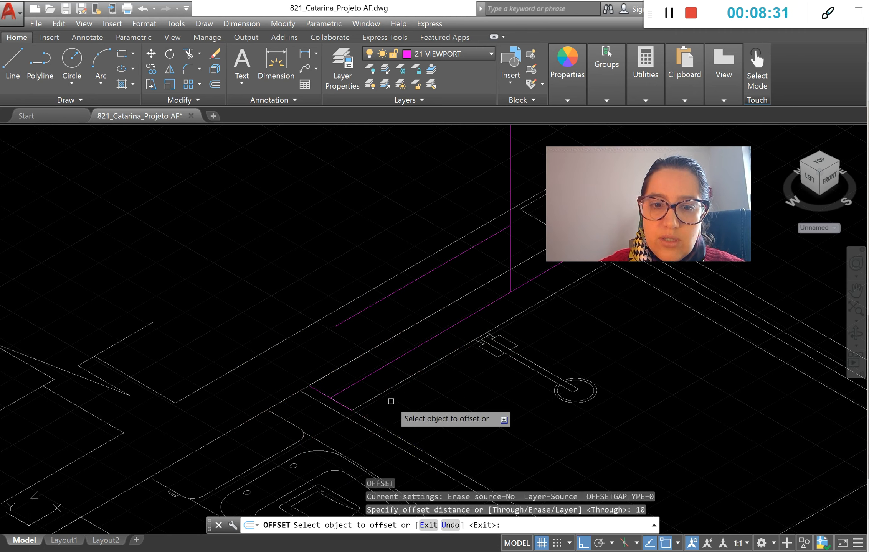
{"action": "left_click", "coordinate": [338, 401]}
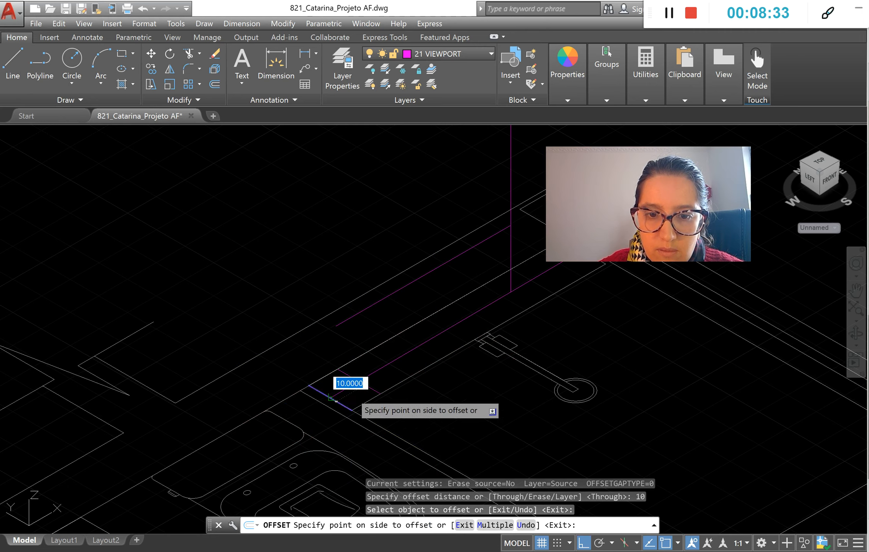
{"action": "left_click", "coordinate": [349, 382]}
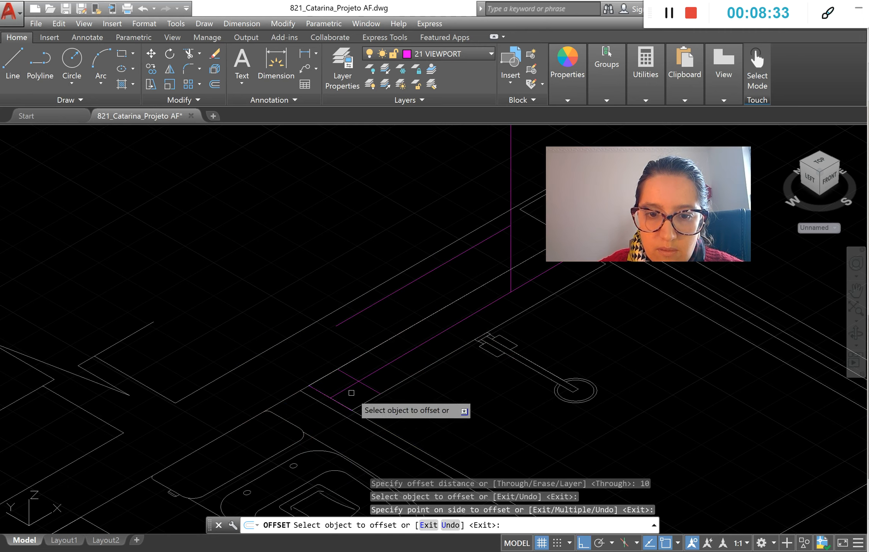
{"action": "left_click", "coordinate": [13, 62]}
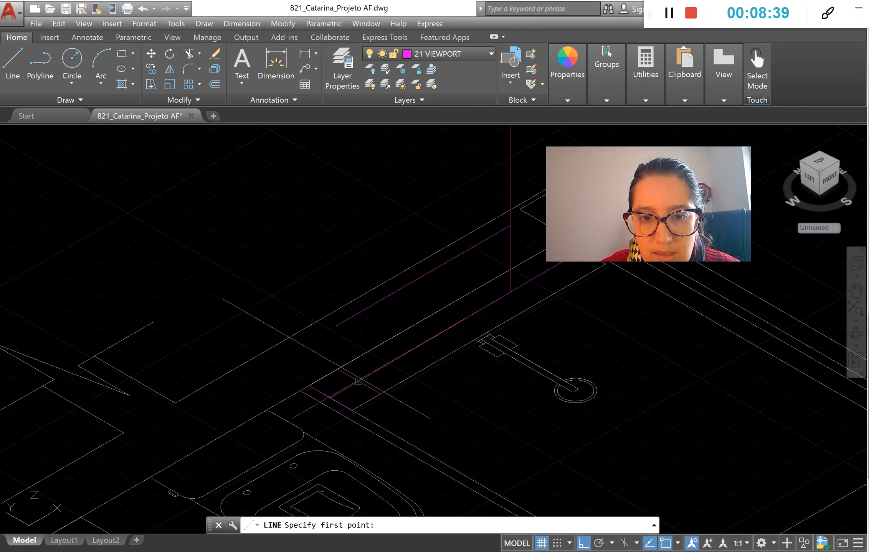
{"action": "left_click", "coordinate": [359, 382]}
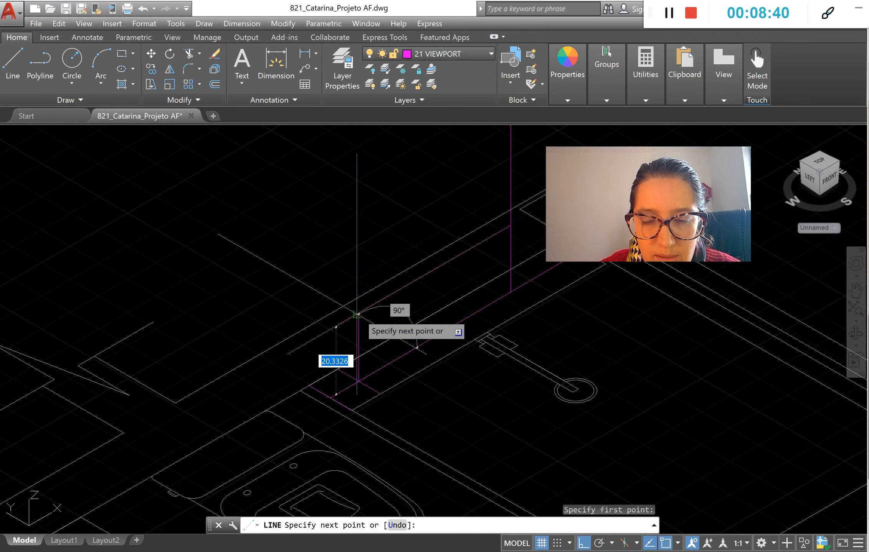
{"action": "left_click", "coordinate": [356, 314]}
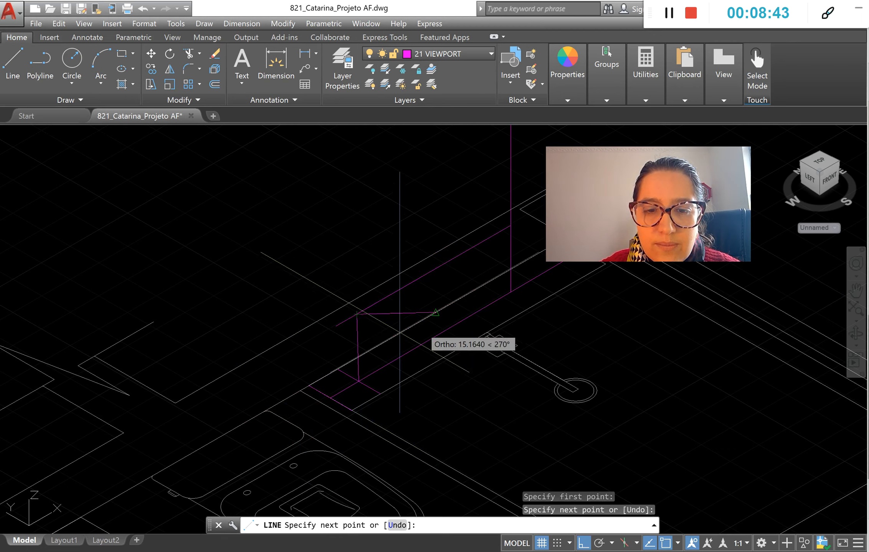
{"action": "key", "text": "Escape"}
{"action": "left_click", "coordinate": [361, 325]}
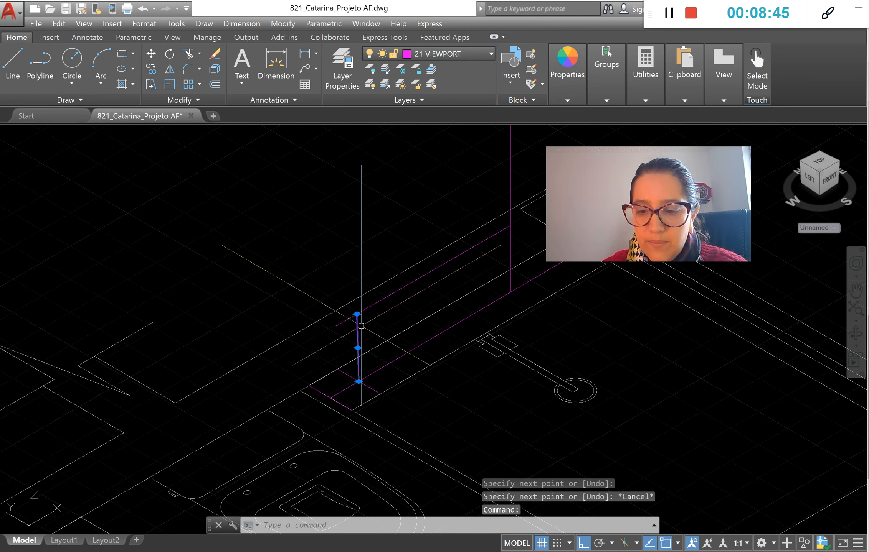
{"action": "key", "text": "Delete"}
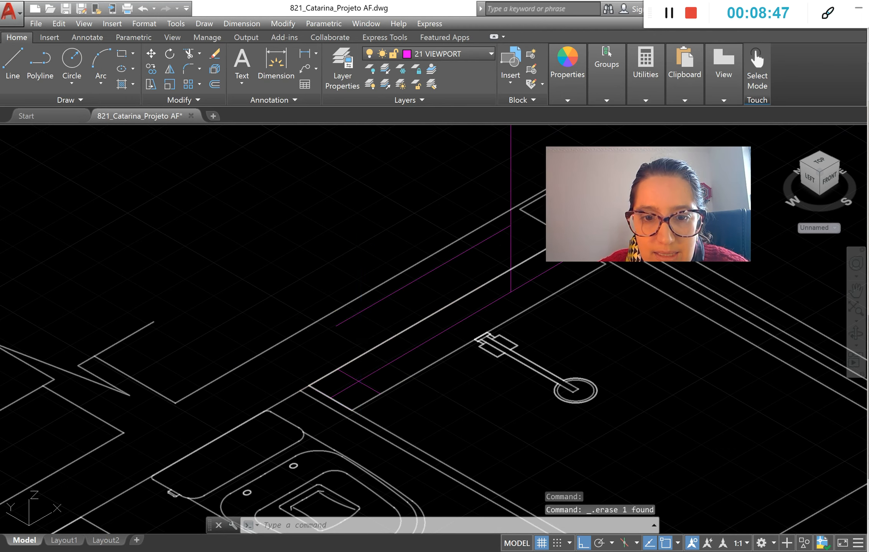
Step: Draw a 20-unit vertical line along +Z from where the offset line crosses the wall centreline
{"action": "type", "text": "l"}
{"action": "key", "text": "Return"}
{"action": "left_click", "coordinate": [358, 382]}
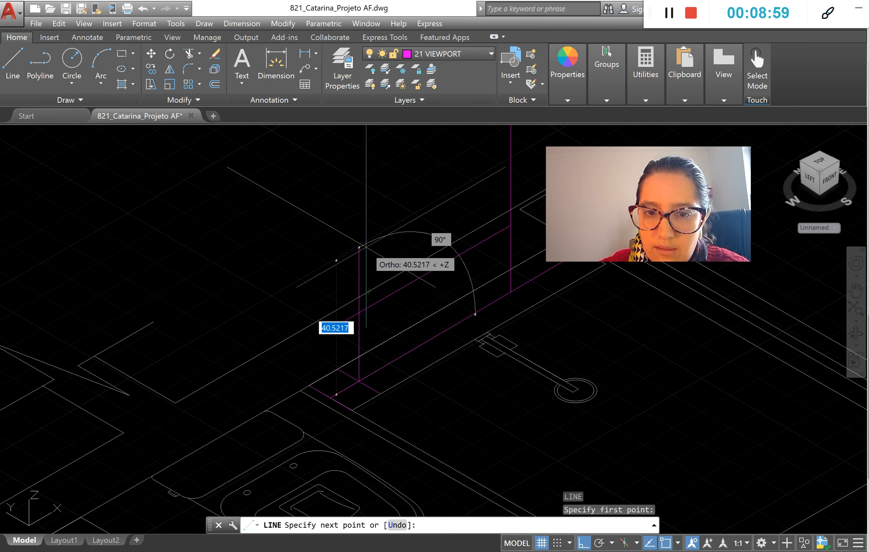
{"action": "type", "text": "20"}
{"action": "key", "text": "Return"}
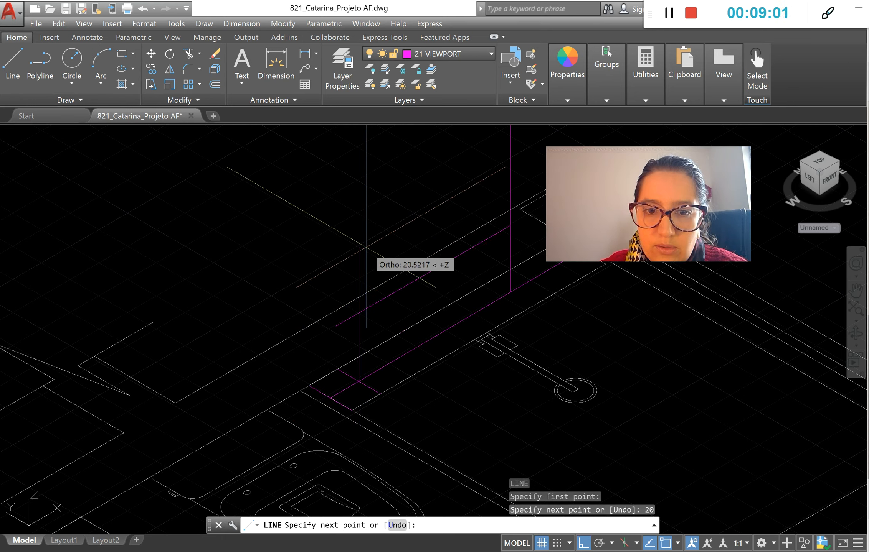
{"action": "key", "text": "Return"}
Step: Stretch the free end of the horizontal branch line back to the top of the 20-unit vertical line
{"action": "scroll", "coordinate": [368, 298], "scroll_direction": "up", "scroll_amount": 2}
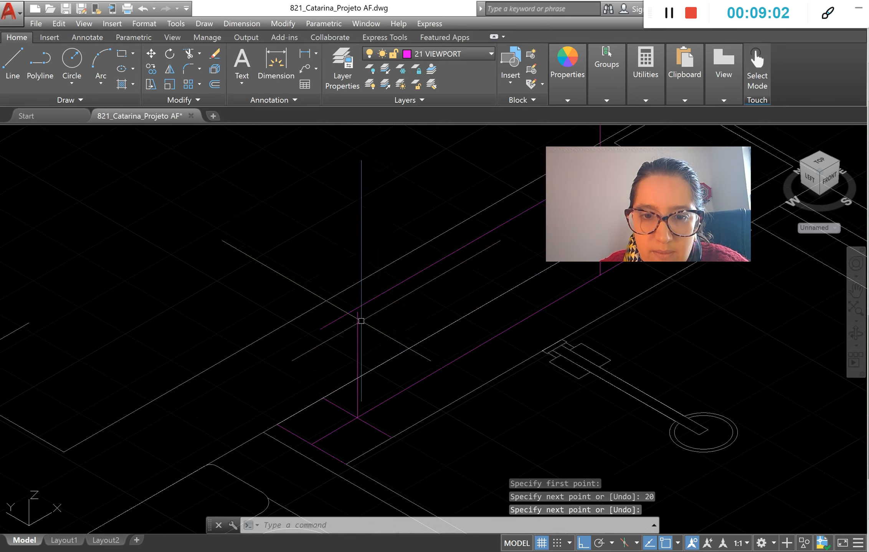
{"action": "left_click", "coordinate": [378, 298]}
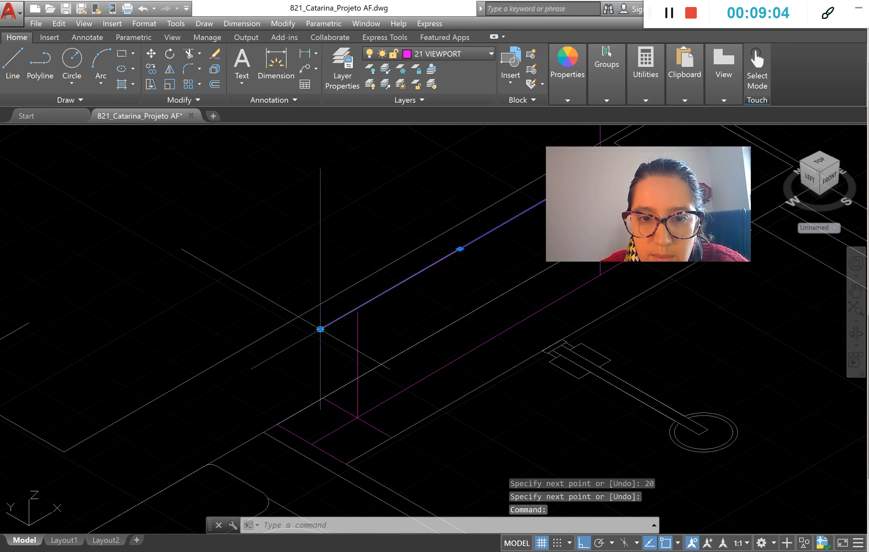
{"action": "left_click", "coordinate": [320, 329]}
{"action": "left_click", "coordinate": [359, 307]}
{"action": "scroll", "coordinate": [265, 343], "scroll_direction": "down", "scroll_amount": 2}
{"action": "key", "text": "Escape"}
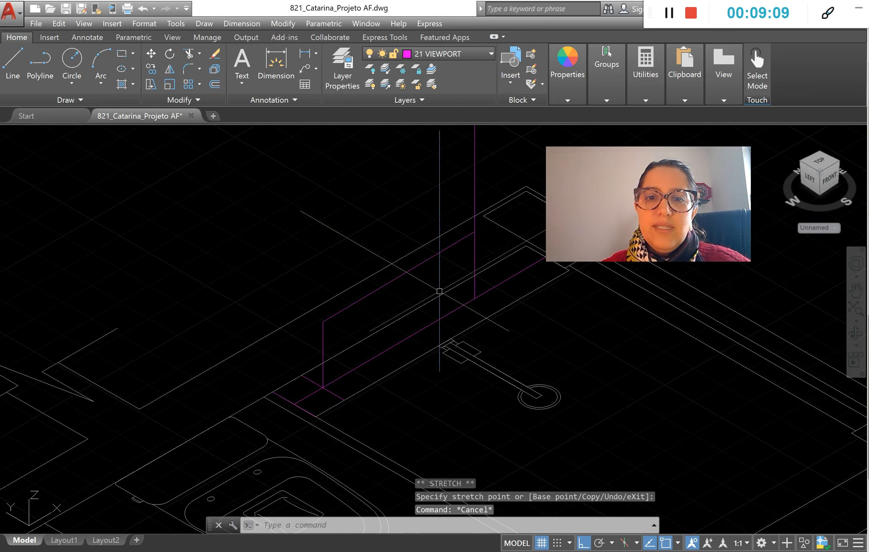
{"action": "left_click", "coordinate": [440, 252]}
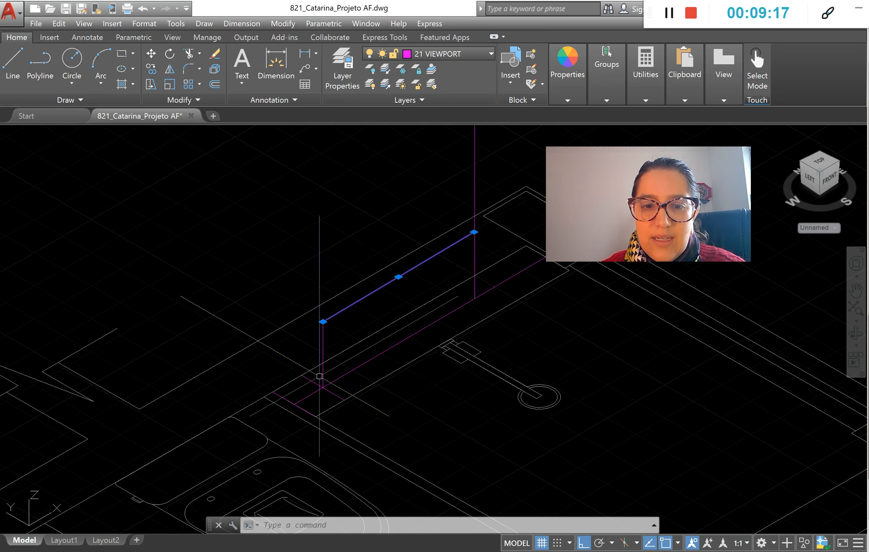
{"action": "scroll", "coordinate": [450, 344], "scroll_direction": "down", "scroll_amount": 4}
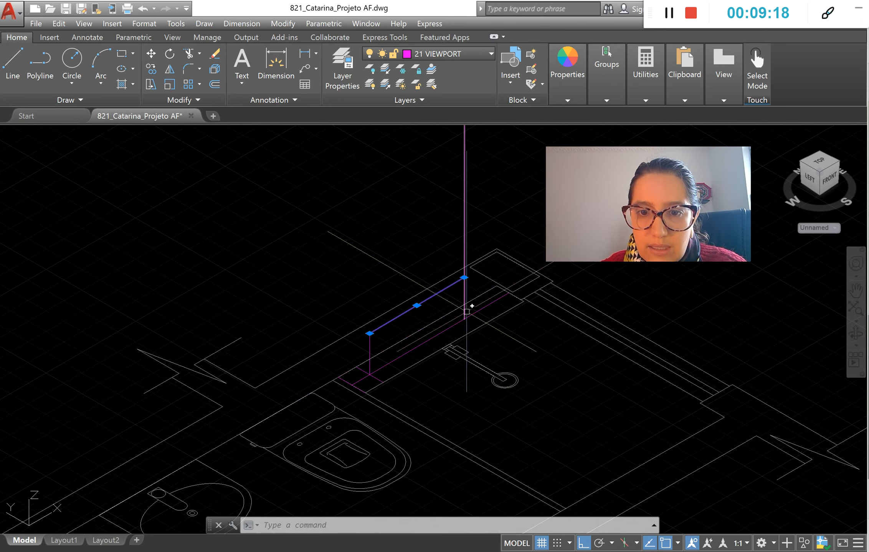
{"action": "scroll", "coordinate": [451, 352], "scroll_direction": "down", "scroll_amount": 2}
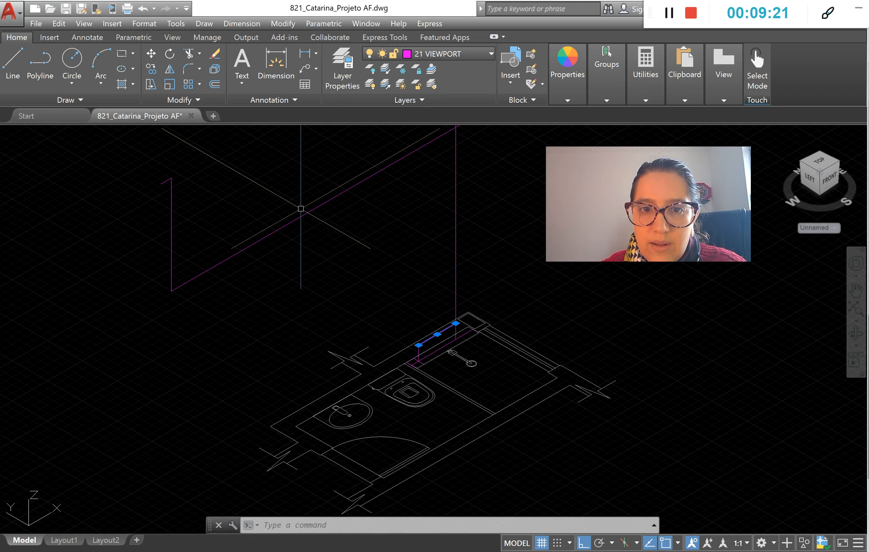
Step: Erase the shower wall's centreline, the two lines across its thickness and the short vertical line at the branch's free end
{"action": "scroll", "coordinate": [453, 349], "scroll_direction": "up", "scroll_amount": 6}
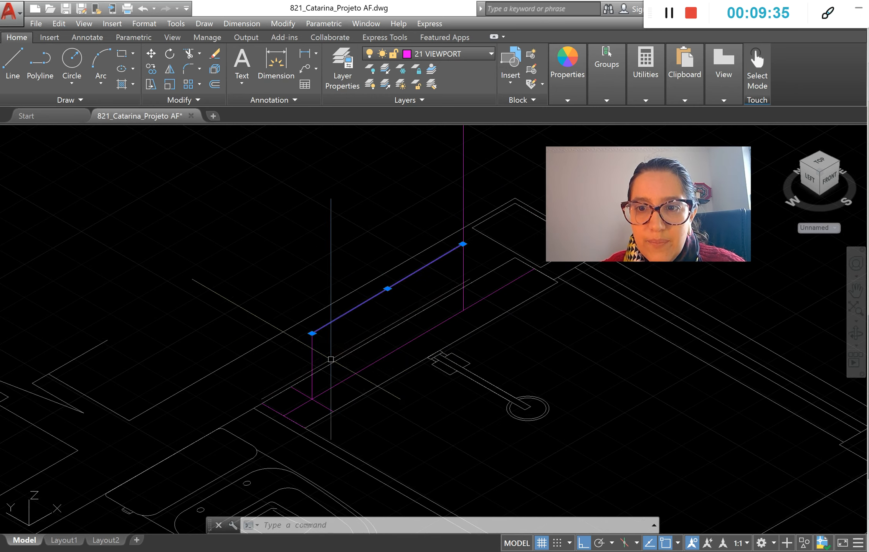
{"action": "key", "text": "Escape"}
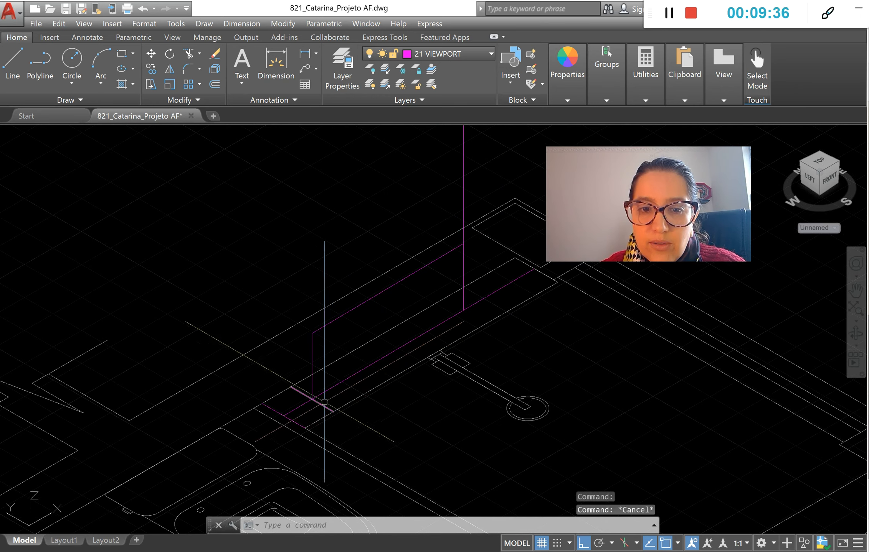
{"action": "left_click", "coordinate": [323, 390]}
{"action": "key", "text": "Delete"}
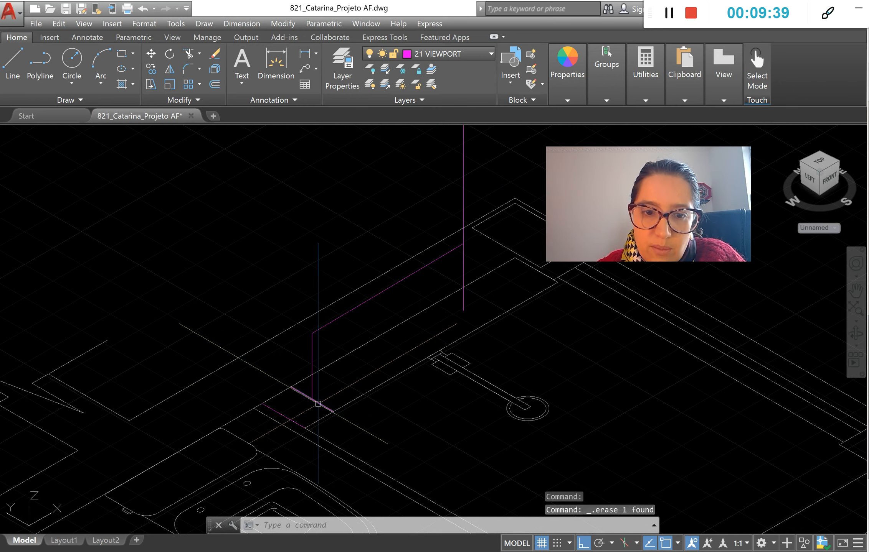
{"action": "left_click", "coordinate": [312, 400]}
{"action": "key", "text": "Delete"}
{"action": "left_click", "coordinate": [288, 421]}
{"action": "key", "text": "Delete"}
{"action": "left_click", "coordinate": [312, 395]}
{"action": "key", "text": "Delete"}
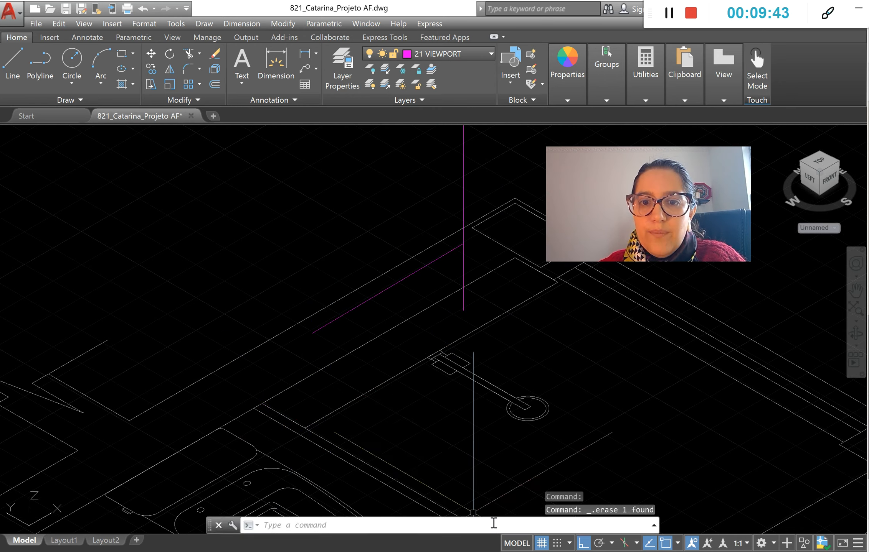
Step: Move the riser, the overhead run with its end segments and the shower branch line onto the 00 isometrico layer
{"action": "scroll", "coordinate": [441, 441], "scroll_direction": "down", "scroll_amount": 2}
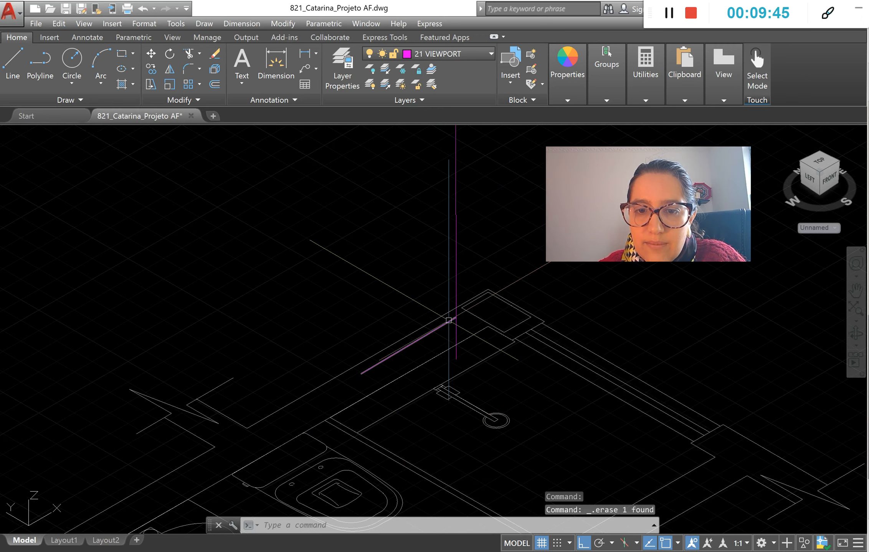
{"action": "left_click", "coordinate": [452, 320]}
{"action": "left_click", "coordinate": [456, 330]}
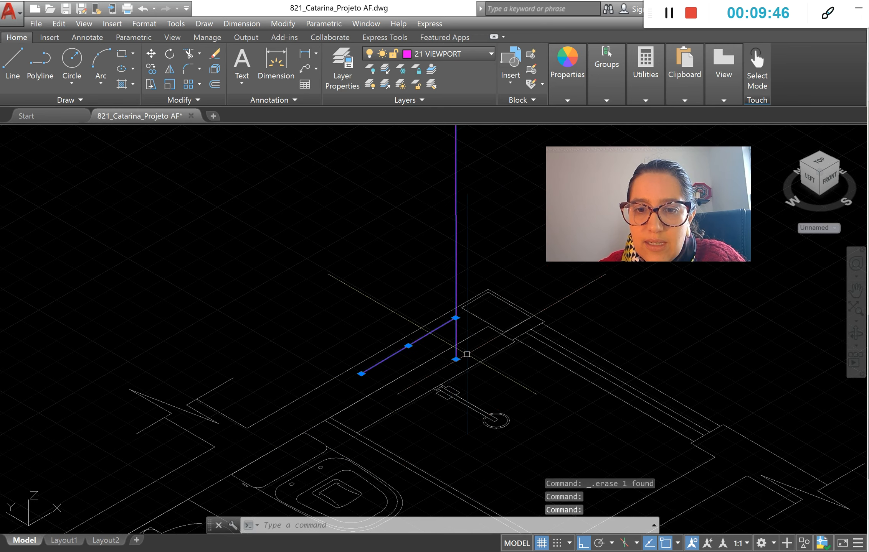
{"action": "scroll", "coordinate": [467, 357], "scroll_direction": "down", "scroll_amount": 4}
{"action": "scroll", "coordinate": [447, 246], "scroll_direction": "down", "scroll_amount": 2}
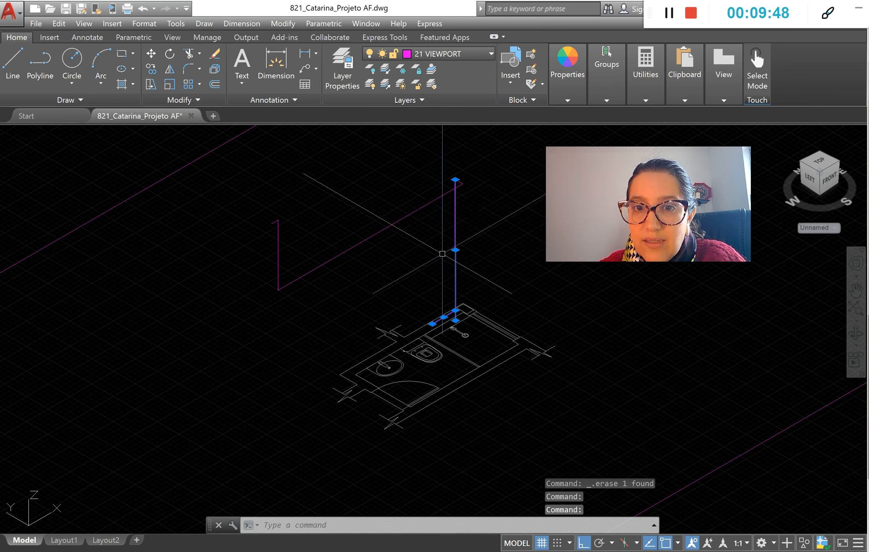
{"action": "scroll", "coordinate": [464, 192], "scroll_direction": "up", "scroll_amount": 2}
{"action": "left_click", "coordinate": [469, 195]}
{"action": "left_click", "coordinate": [445, 178]}
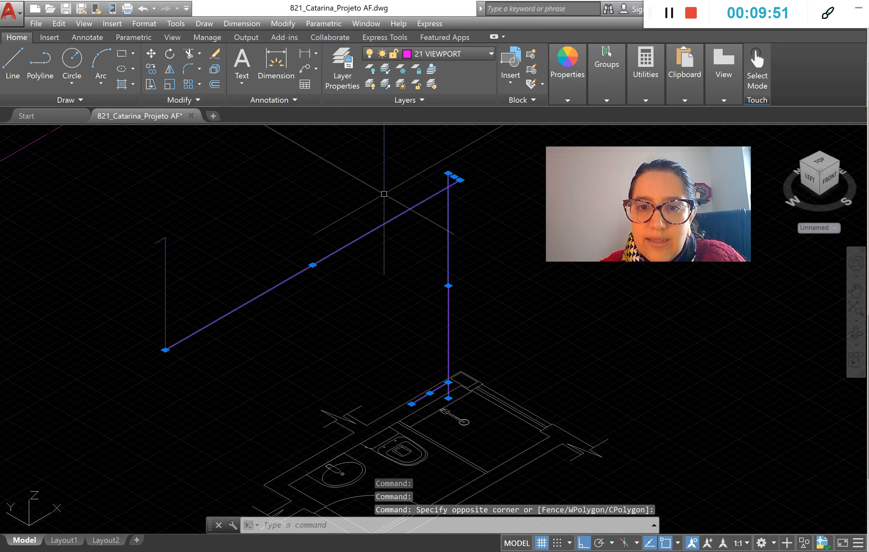
{"action": "left_click", "coordinate": [165, 227]}
{"action": "left_click", "coordinate": [157, 231]}
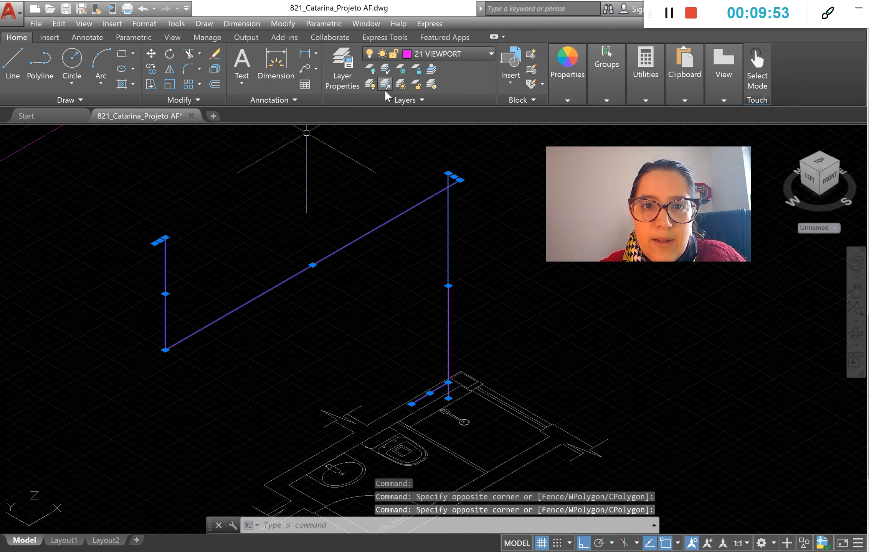
{"action": "left_click", "coordinate": [450, 53]}
{"action": "scroll", "coordinate": [437, 174], "scroll_direction": "up", "scroll_amount": 8}
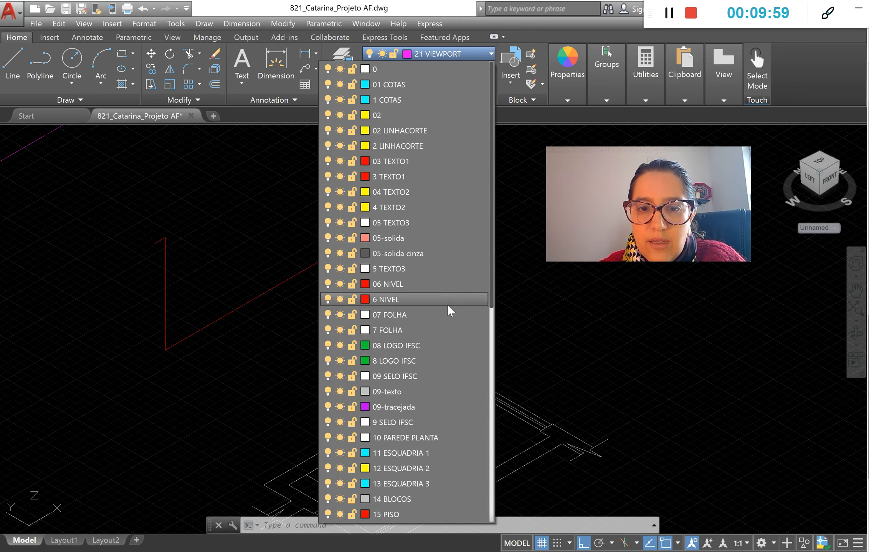
{"action": "scroll", "coordinate": [450, 315], "scroll_direction": "down", "scroll_amount": 3}
{"action": "scroll", "coordinate": [450, 315], "scroll_direction": "down", "scroll_amount": 3}
{"action": "scroll", "coordinate": [450, 315], "scroll_direction": "down", "scroll_amount": 3}
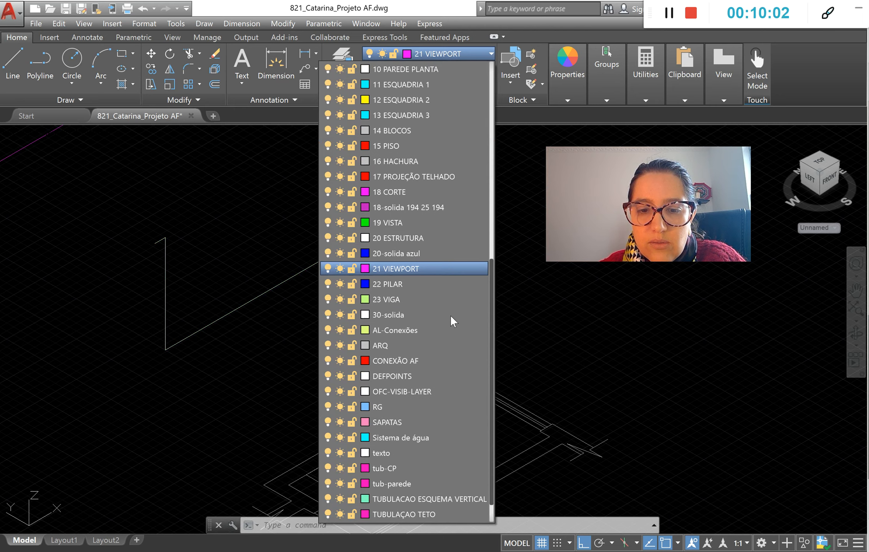
{"action": "scroll", "coordinate": [450, 316], "scroll_direction": "up", "scroll_amount": 1}
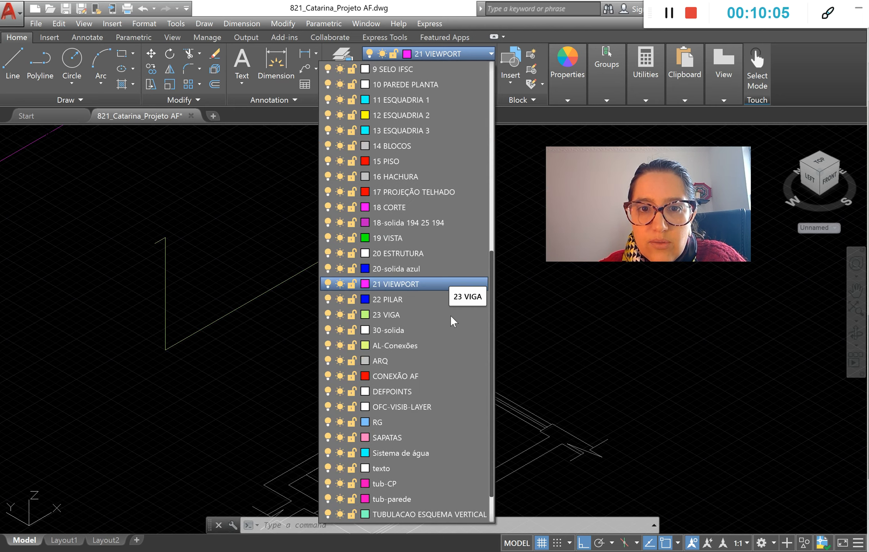
{"action": "scroll", "coordinate": [450, 315], "scroll_direction": "up", "scroll_amount": 1}
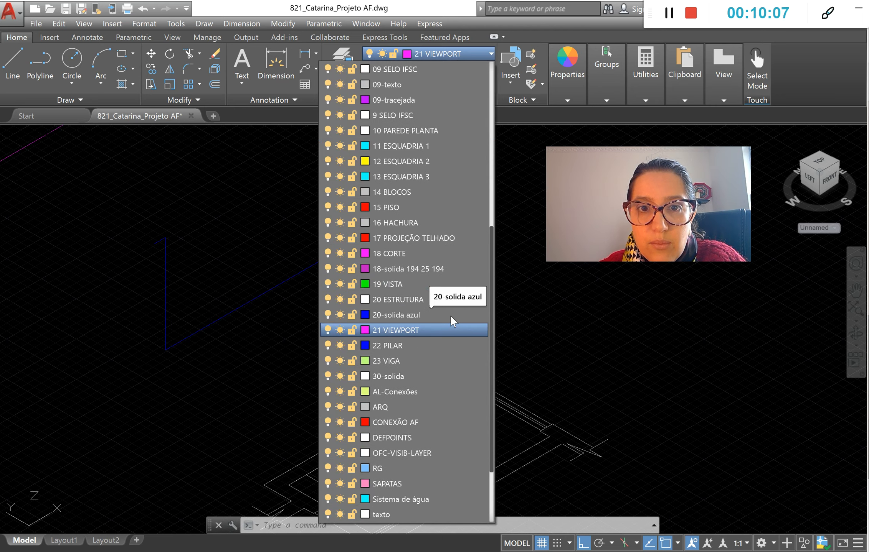
{"action": "scroll", "coordinate": [450, 315], "scroll_direction": "up", "scroll_amount": 1}
{"action": "key", "text": "Escape"}
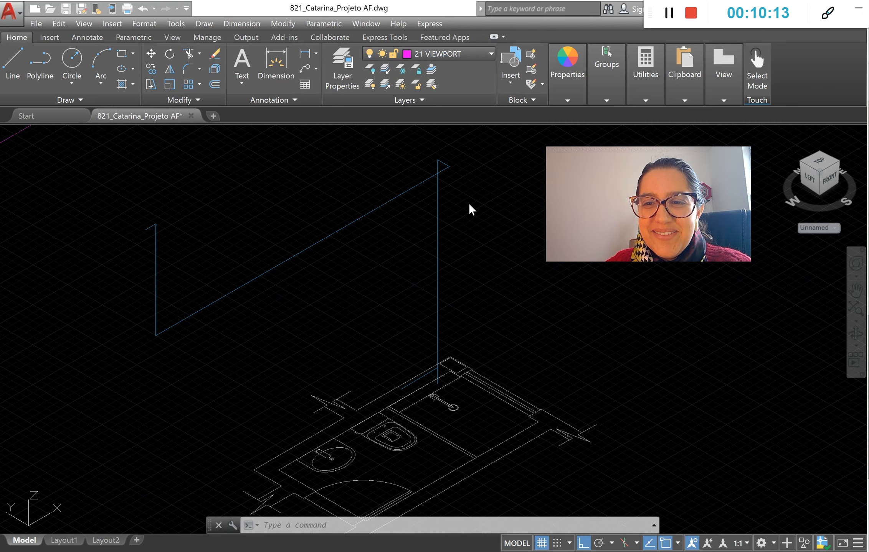
Step: Check the layer assigned to the riser and the overhead pipe lines
{"action": "left_click", "coordinate": [426, 158]}
{"action": "left_click", "coordinate": [480, 219]}
{"action": "left_click", "coordinate": [427, 155]}
{"action": "left_click", "coordinate": [206, 351]}
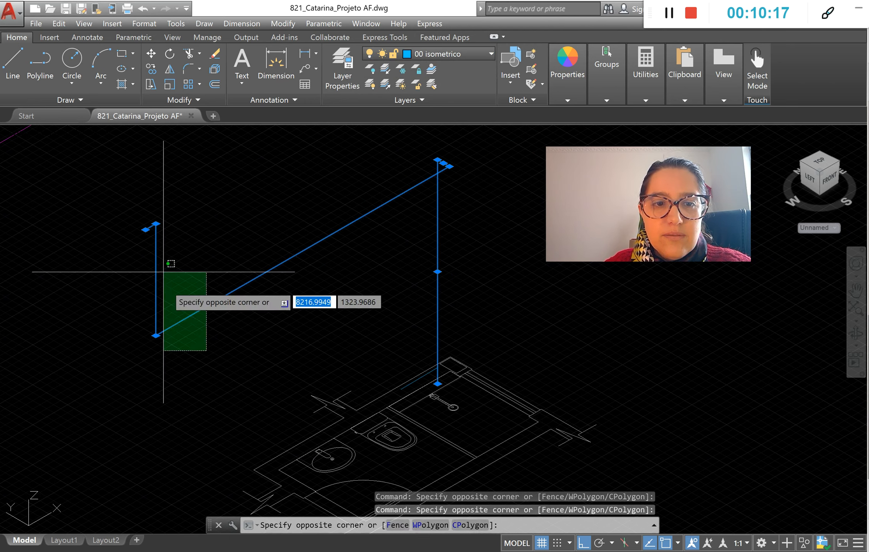
{"action": "left_click", "coordinate": [164, 272]}
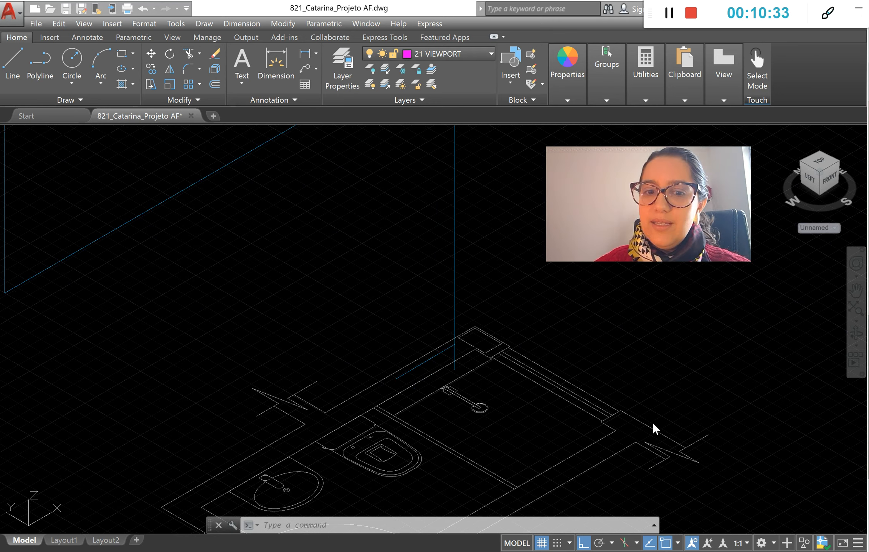
Step: Draw a line across the thickness of the wall behind the washbasin, from the room's inner corner square to the opposite face
{"action": "scroll", "coordinate": [403, 356], "scroll_direction": "down", "scroll_amount": 2}
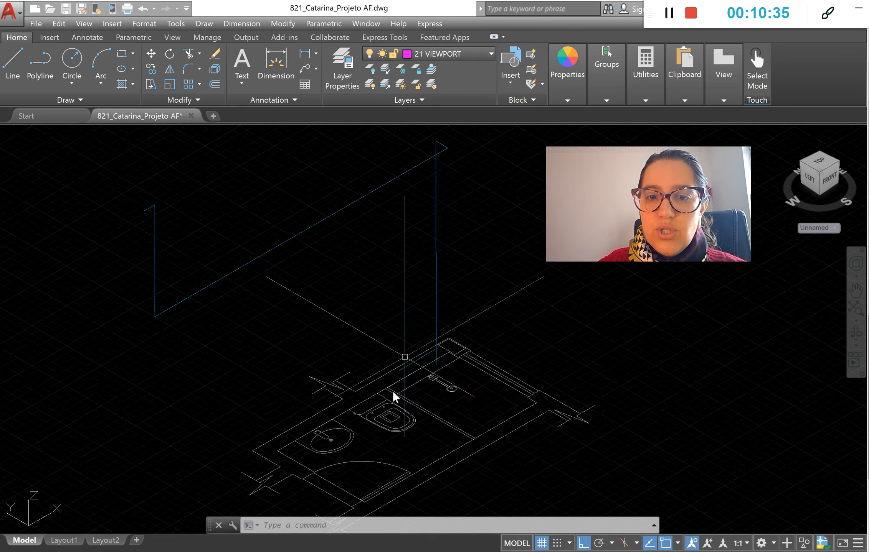
{"action": "scroll", "coordinate": [377, 418], "scroll_direction": "up", "scroll_amount": 2}
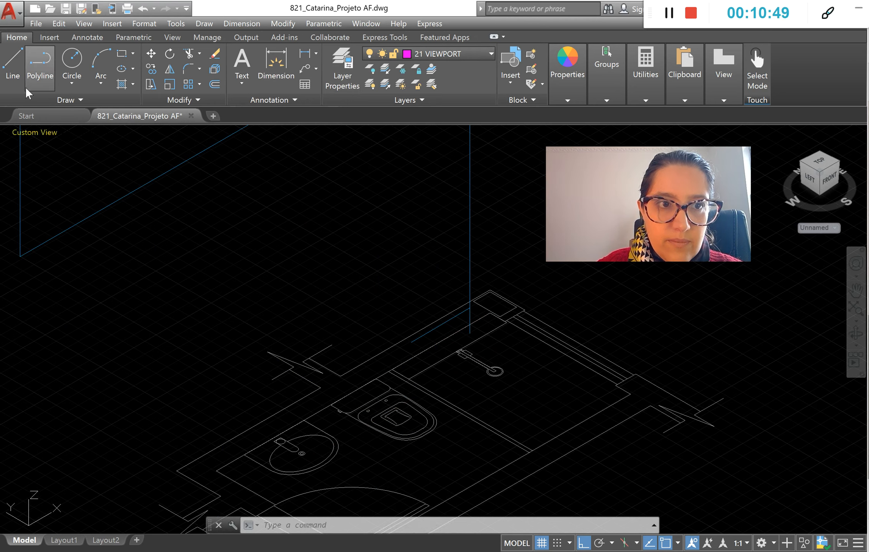
{"action": "left_click", "coordinate": [13, 63]}
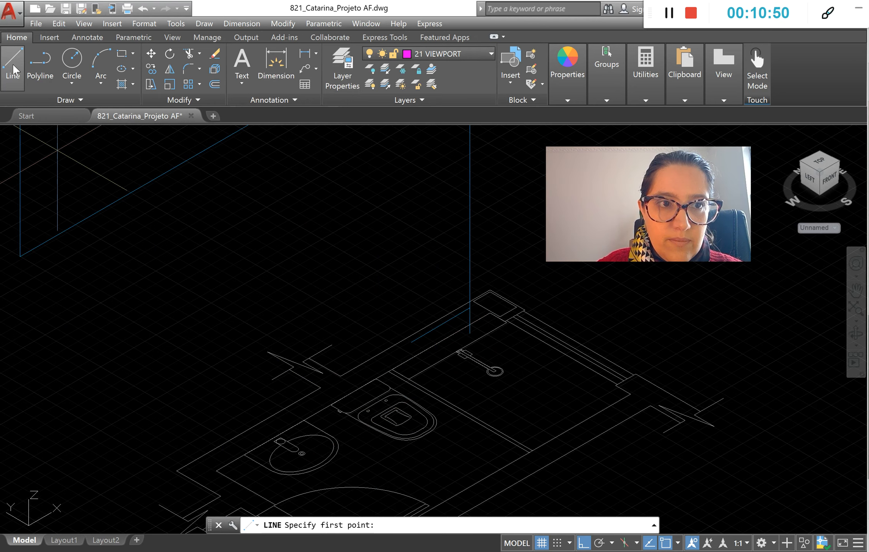
{"action": "left_click", "coordinate": [216, 471]}
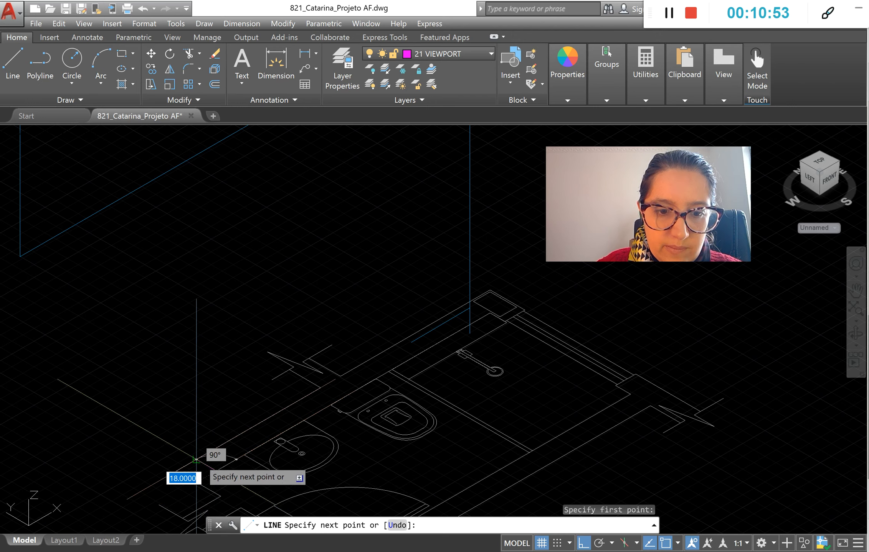
{"action": "left_click", "coordinate": [196, 459]}
{"action": "key", "text": "Escape"}
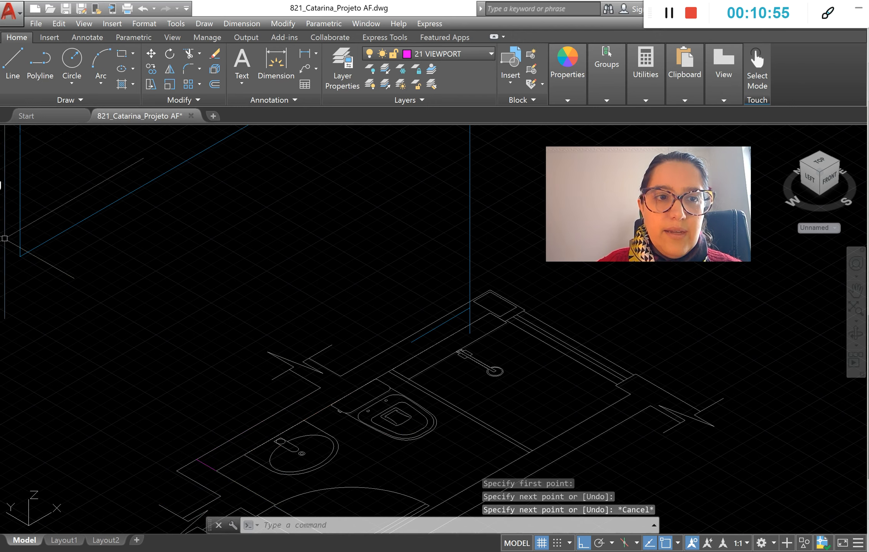
Step: Draw the wall's centreline from the midpoint of the line across the wall, along the fixtures, to the shaft's edge
{"action": "left_click", "coordinate": [17, 59]}
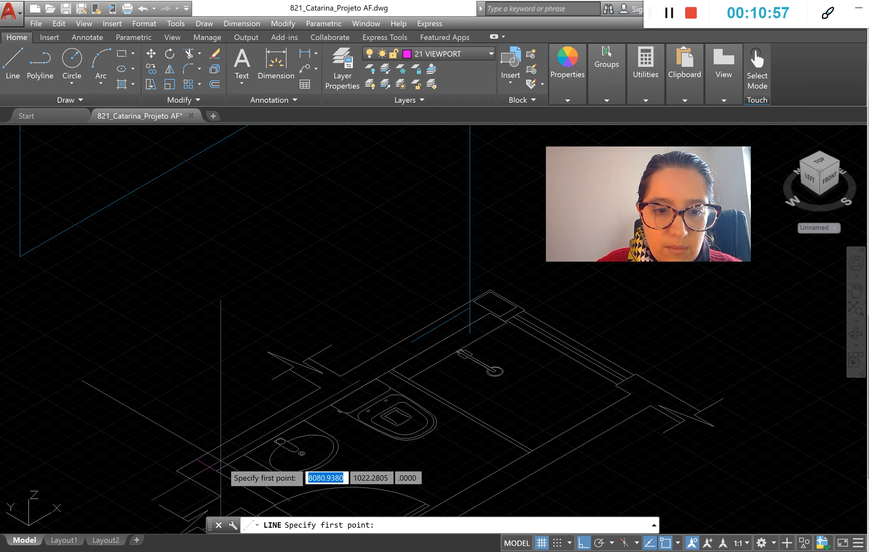
{"action": "left_click", "coordinate": [206, 465]}
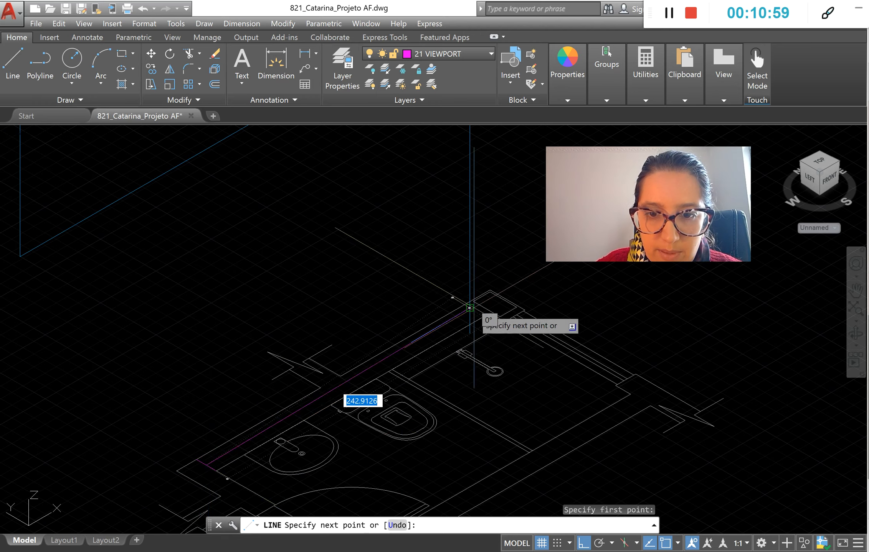
{"action": "scroll", "coordinate": [486, 309], "scroll_direction": "up", "scroll_amount": 5}
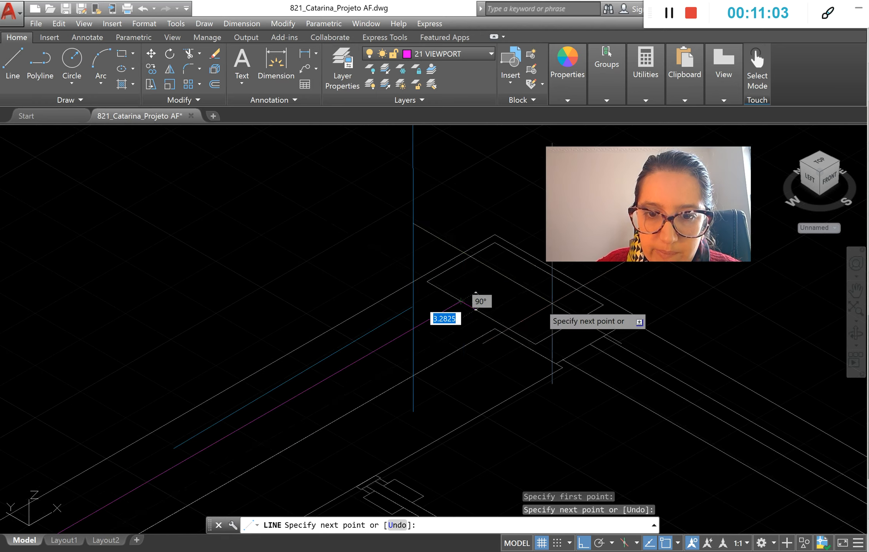
{"action": "key", "text": "Escape"}
{"action": "scroll", "coordinate": [583, 303], "scroll_direction": "down", "scroll_amount": 4}
{"action": "scroll", "coordinate": [634, 307], "scroll_direction": "down", "scroll_amount": 2}
{"action": "key", "text": "Escape"}
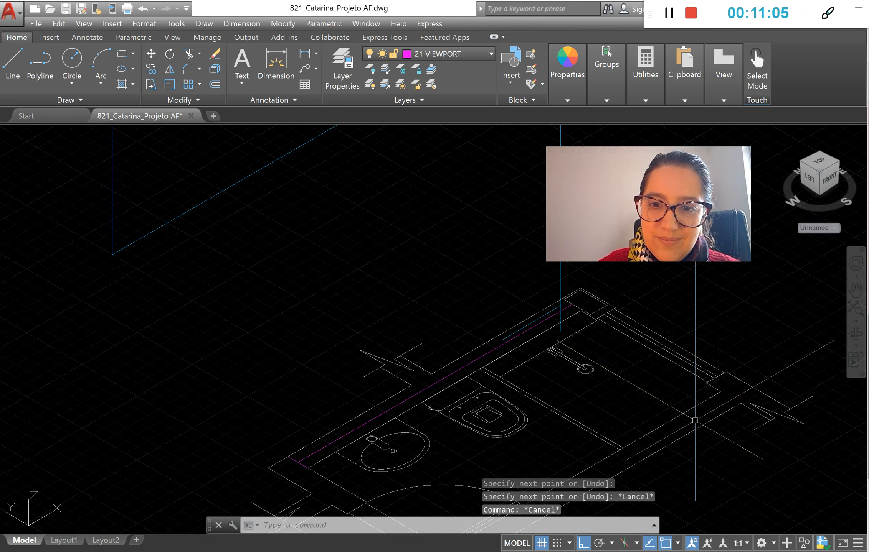
{"action": "key", "text": "Escape"}
Step: Erase the short line across the wall at the washbasin end
{"action": "scroll", "coordinate": [558, 400], "scroll_direction": "down", "scroll_amount": 2}
{"action": "scroll", "coordinate": [491, 330], "scroll_direction": "up", "scroll_amount": 3}
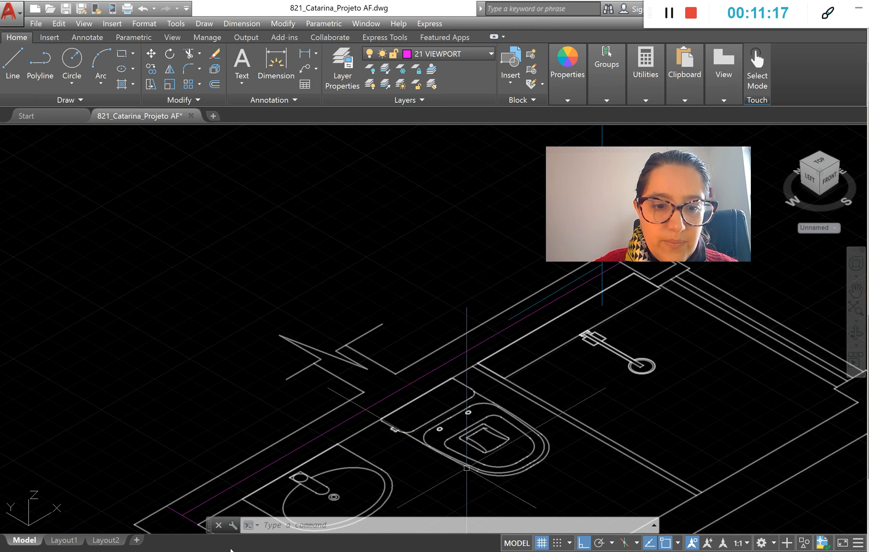
{"action": "scroll", "coordinate": [214, 389], "scroll_direction": "down", "scroll_amount": 2}
{"action": "scroll", "coordinate": [190, 449], "scroll_direction": "up", "scroll_amount": 2}
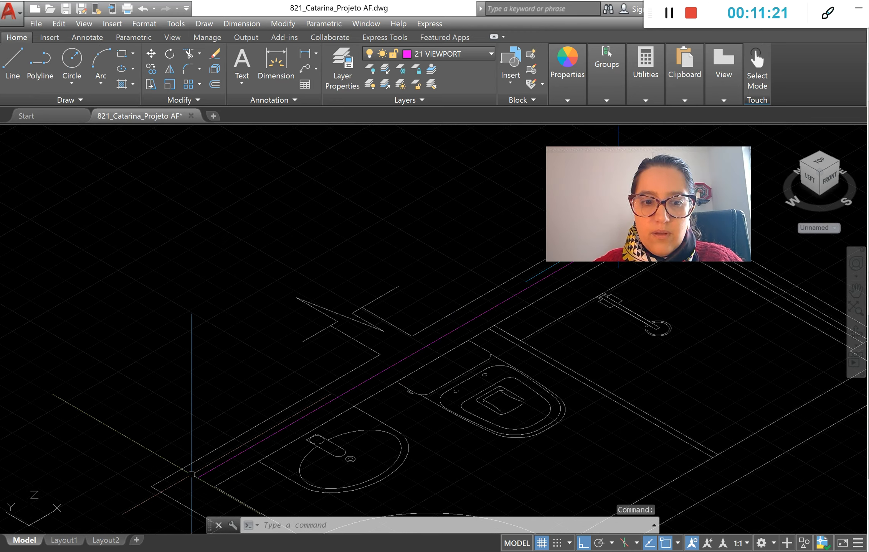
{"action": "key", "text": "Delete"}
Step: Draw a line across the wall's thickness from the shower partition's corner to the opposite face
{"action": "scroll", "coordinate": [427, 409], "scroll_direction": "down", "scroll_amount": 2}
{"action": "scroll", "coordinate": [562, 315], "scroll_direction": "up", "scroll_amount": 2}
{"action": "scroll", "coordinate": [562, 315], "scroll_direction": "up", "scroll_amount": 2}
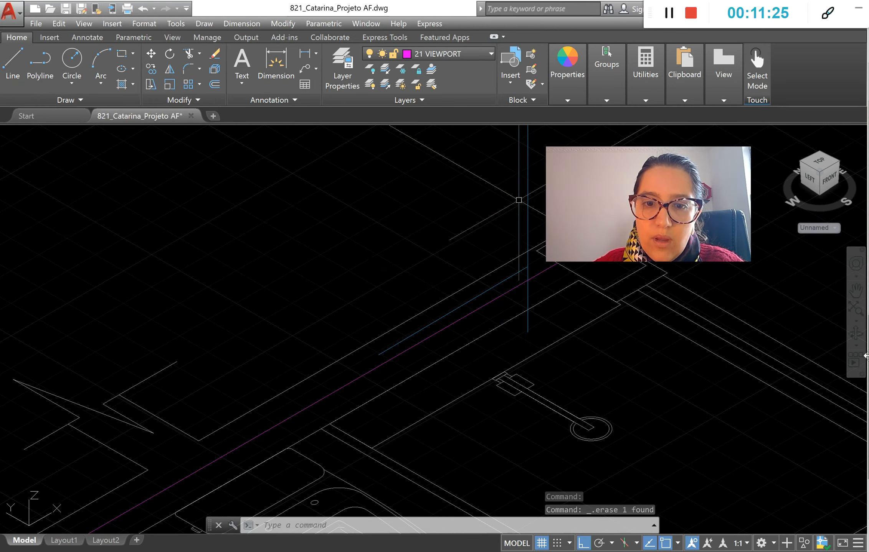
{"action": "left_click", "coordinate": [14, 51]}
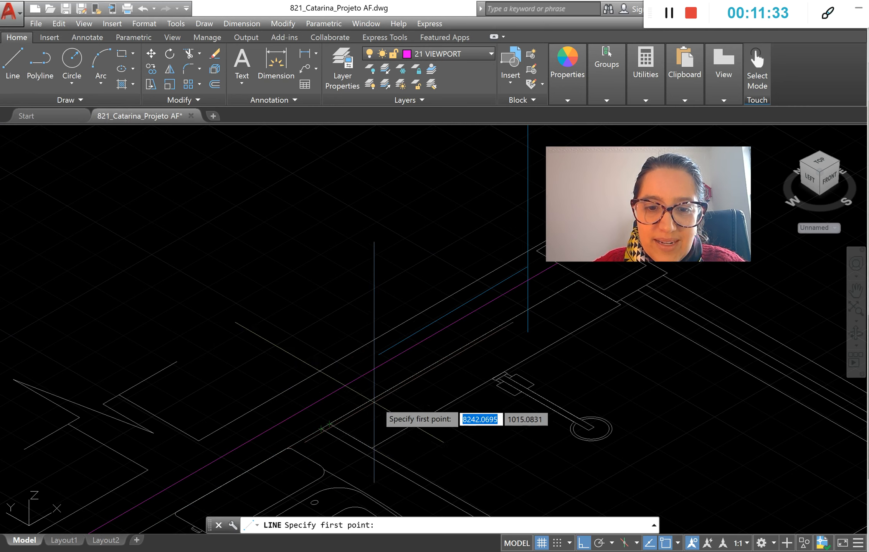
{"action": "left_click", "coordinate": [330, 424]}
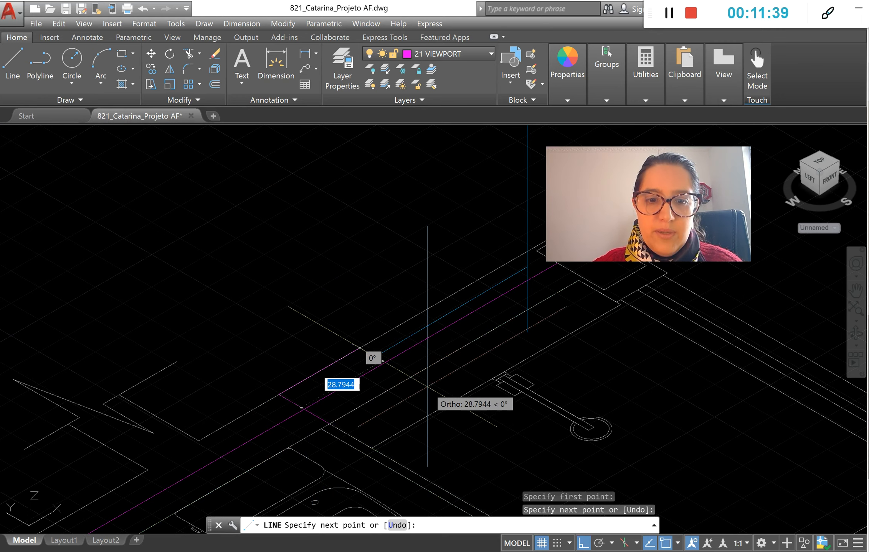
{"action": "key", "text": "Escape"}
Step: Offset the line across the wall at the shower partition 10 units to each side along the wall
{"action": "type", "text": "o"}
{"action": "key", "text": "Return"}
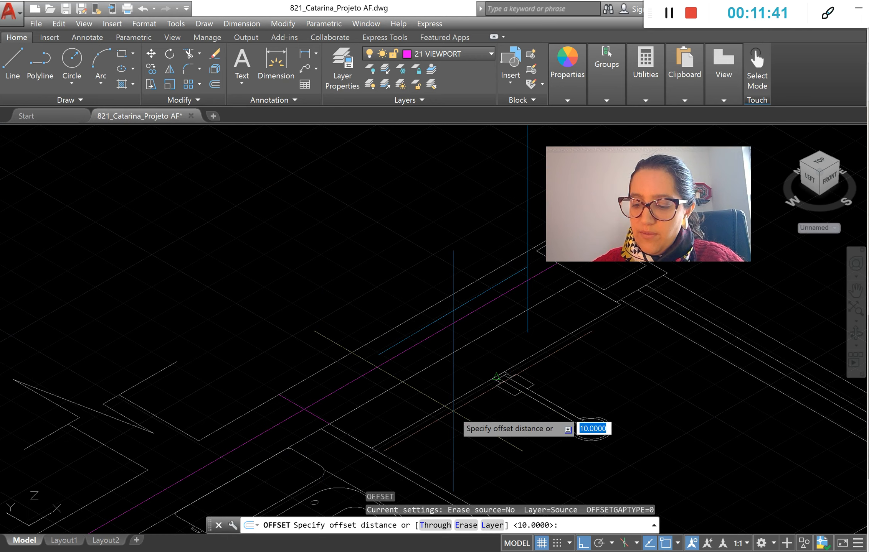
{"action": "type", "text": "10"}
{"action": "key", "text": "Return"}
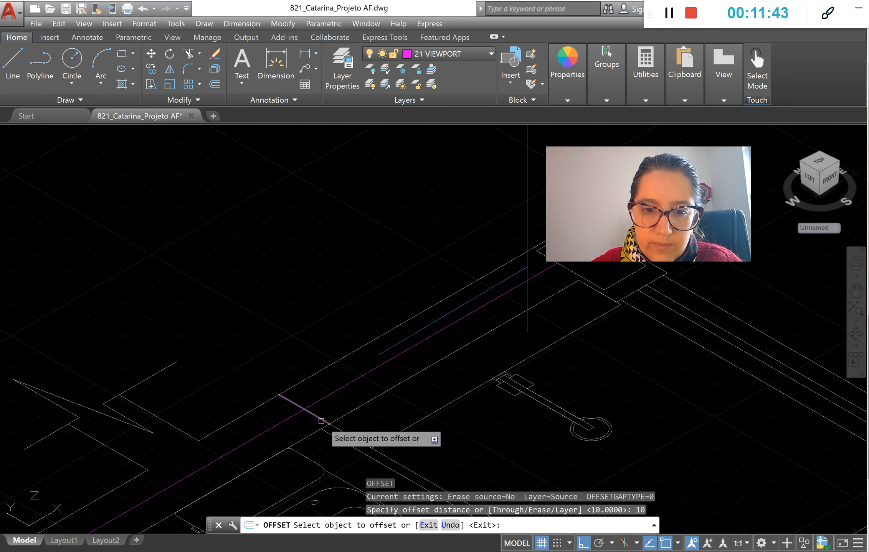
{"action": "left_click", "coordinate": [321, 422]}
{"action": "left_click", "coordinate": [380, 396]}
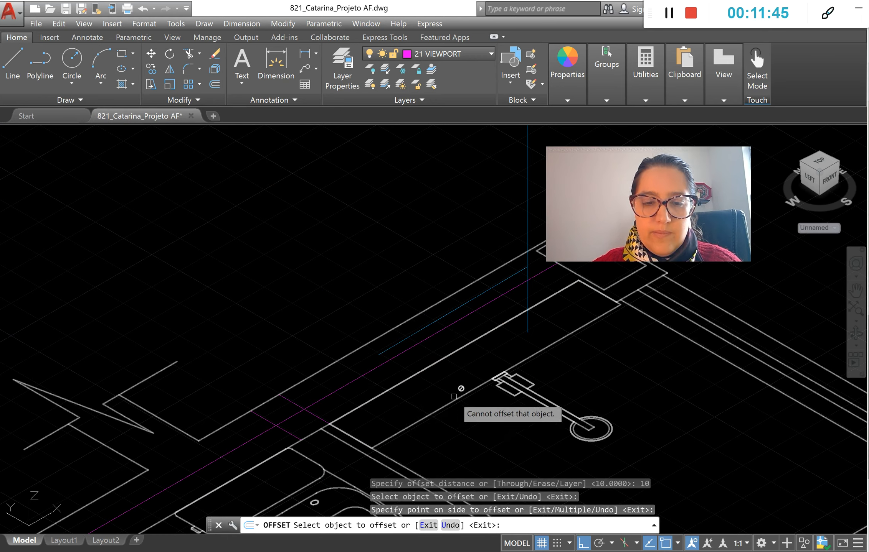
{"action": "left_click", "coordinate": [313, 414]}
{"action": "left_click", "coordinate": [371, 388]}
Step: Erase the offset copy on the toilet side, keeping the one towards the riser
{"action": "key", "text": "Escape"}
{"action": "left_click", "coordinate": [277, 424]}
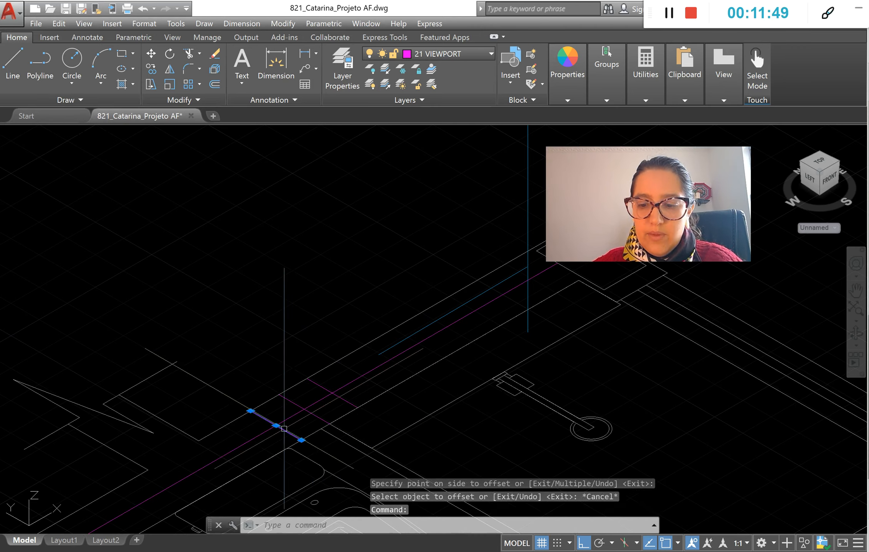
{"action": "key", "text": "Delete"}
{"action": "scroll", "coordinate": [348, 401], "scroll_direction": "down", "scroll_amount": 2}
{"action": "scroll", "coordinate": [422, 268], "scroll_direction": "up", "scroll_amount": 4}
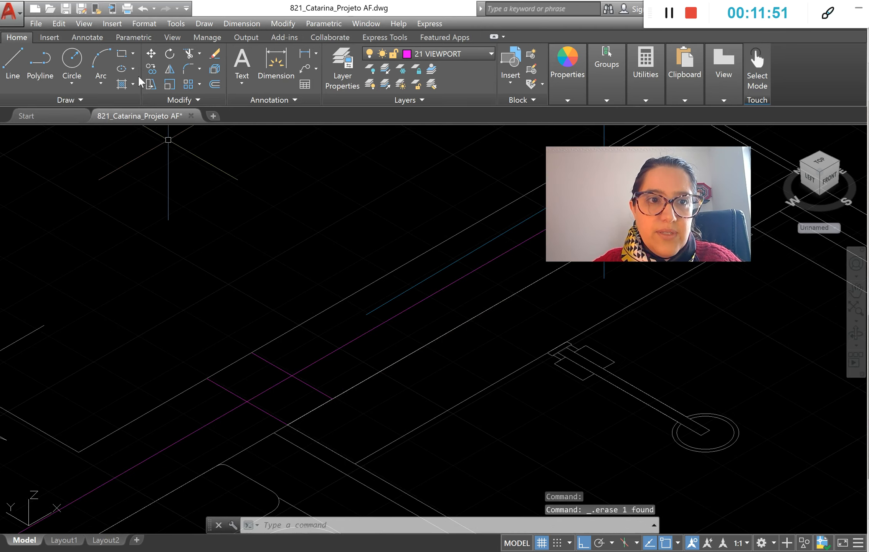
Step: Draw a line 20 units straight up from the wall's centre line at the offset line, continuing to the free end of the low pipe run
{"action": "type", "text": "l"}
{"action": "key", "text": "Return"}
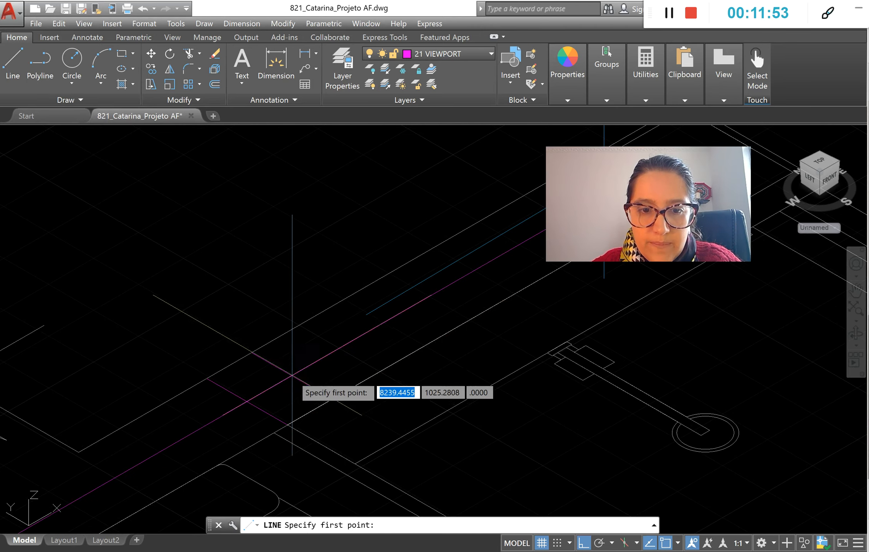
{"action": "left_click", "coordinate": [291, 376]}
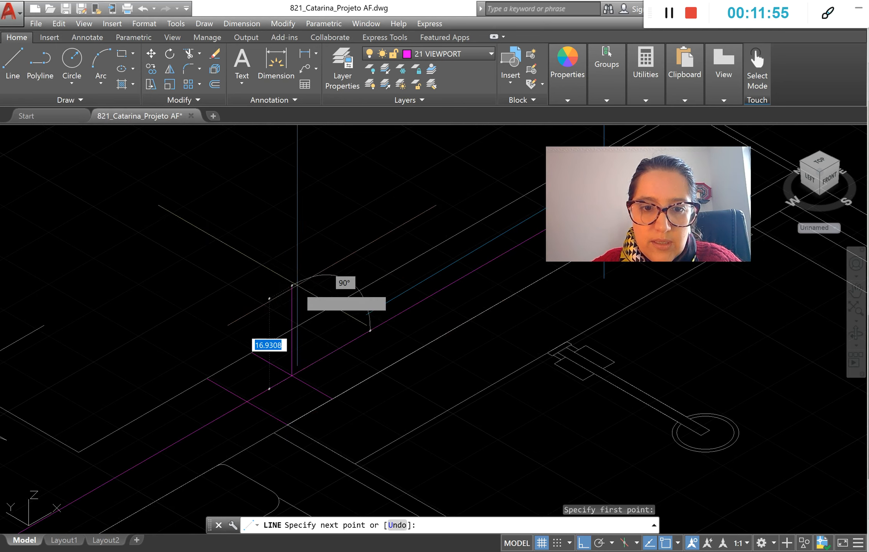
{"action": "type", "text": "20"}
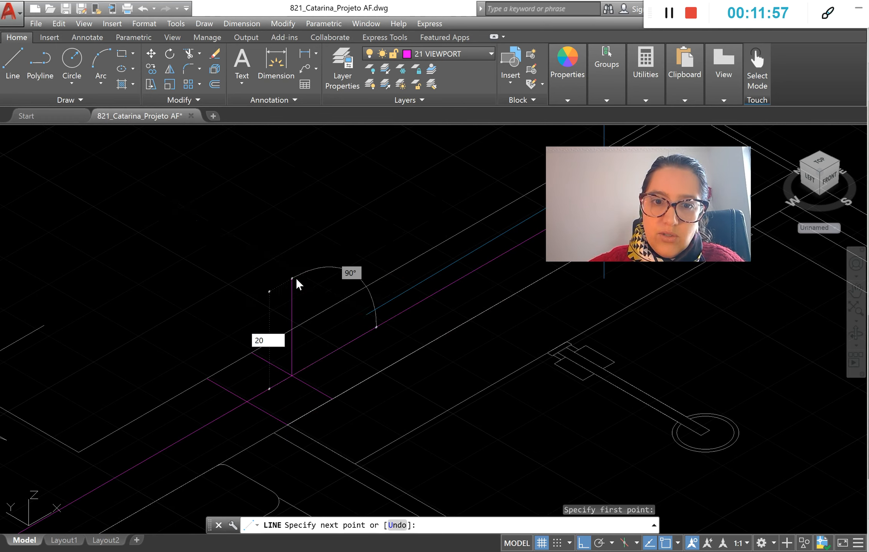
{"action": "key", "text": "Return"}
{"action": "scroll", "coordinate": [291, 272], "scroll_direction": "down", "scroll_amount": 3}
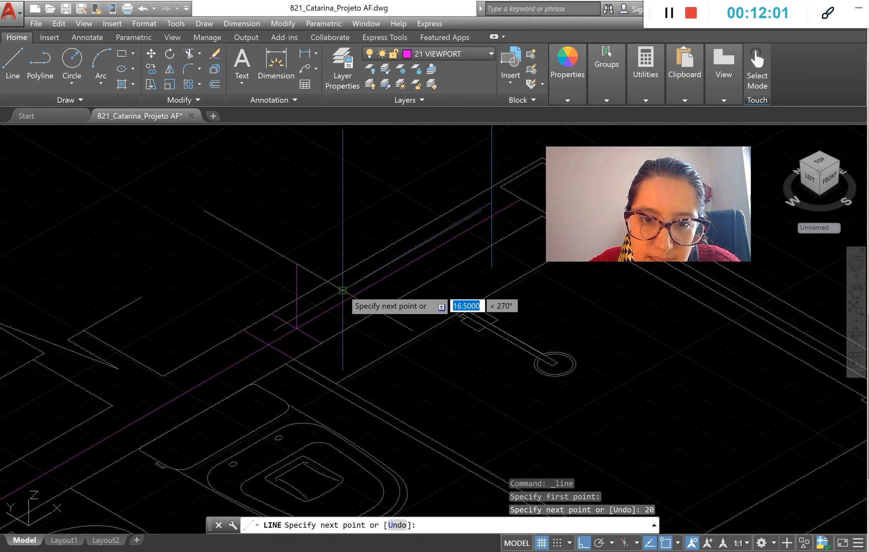
{"action": "left_click", "coordinate": [343, 291]}
{"action": "key", "text": "Escape"}
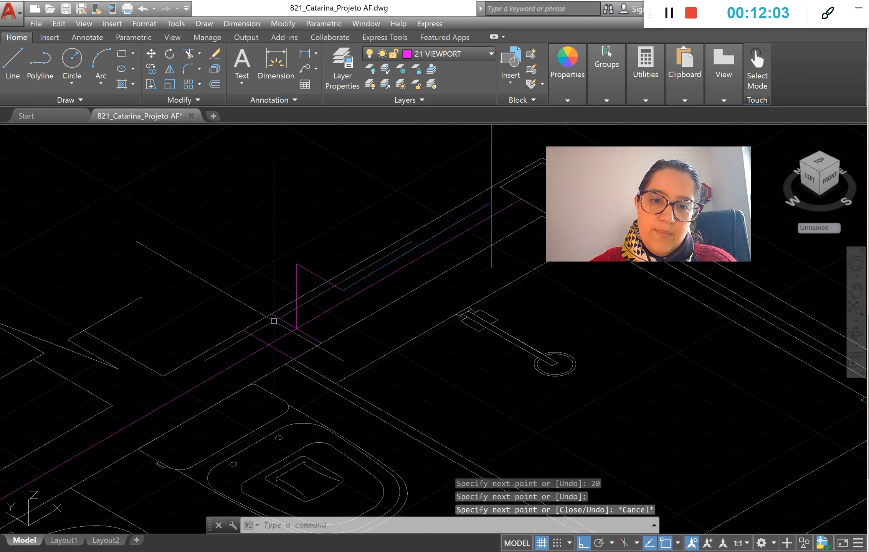
Step: Move the slanted segment joining the 20-unit vertical to the pipe run onto layer 00 isometrico
{"action": "scroll", "coordinate": [277, 324], "scroll_direction": "down", "scroll_amount": 2}
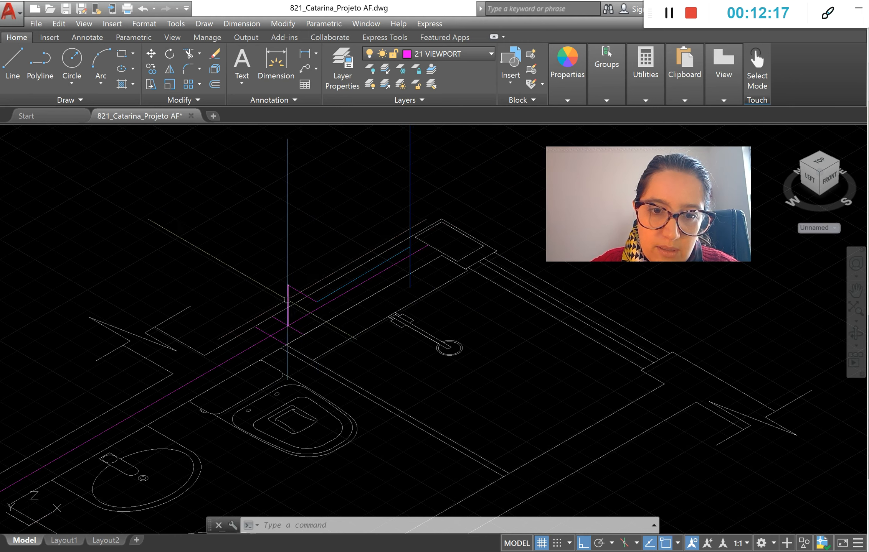
{"action": "scroll", "coordinate": [290, 303], "scroll_direction": "up", "scroll_amount": 4}
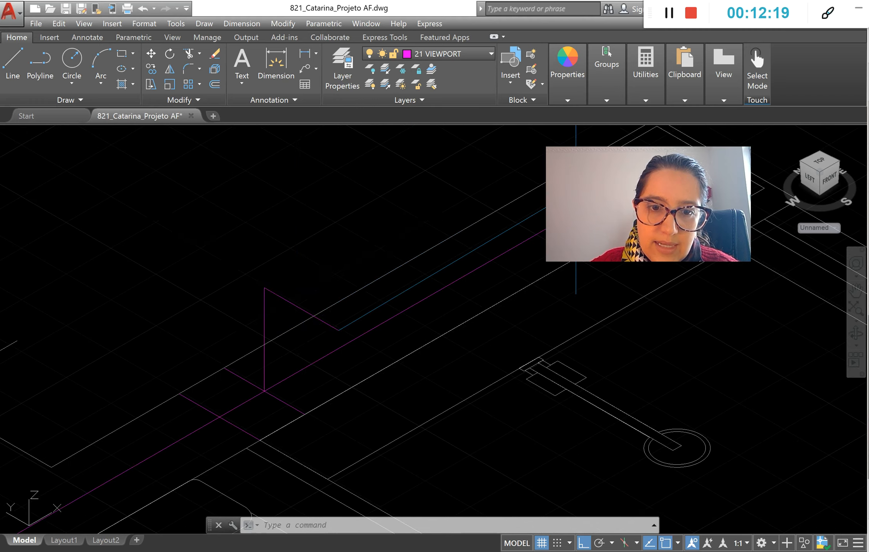
{"action": "left_click", "coordinate": [293, 305]}
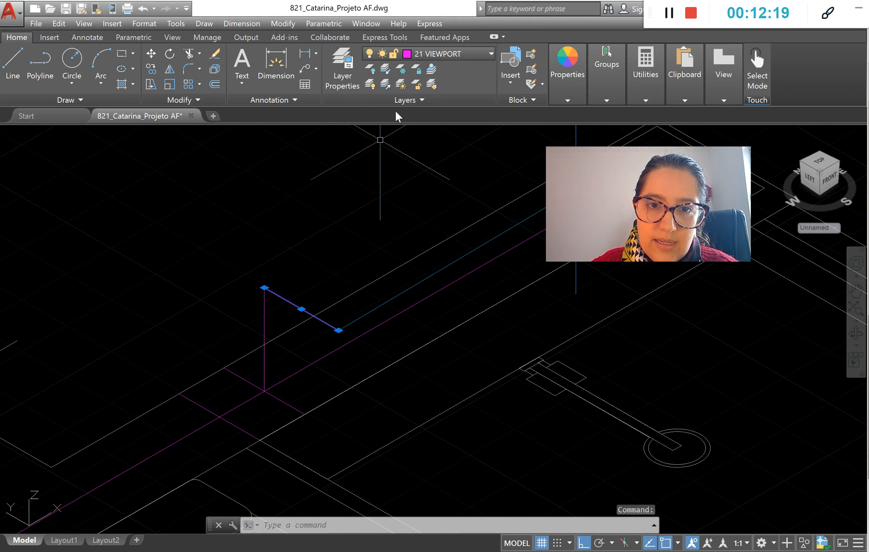
{"action": "left_click", "coordinate": [457, 56]}
{"action": "scroll", "coordinate": [436, 116], "scroll_direction": "up", "scroll_amount": 9}
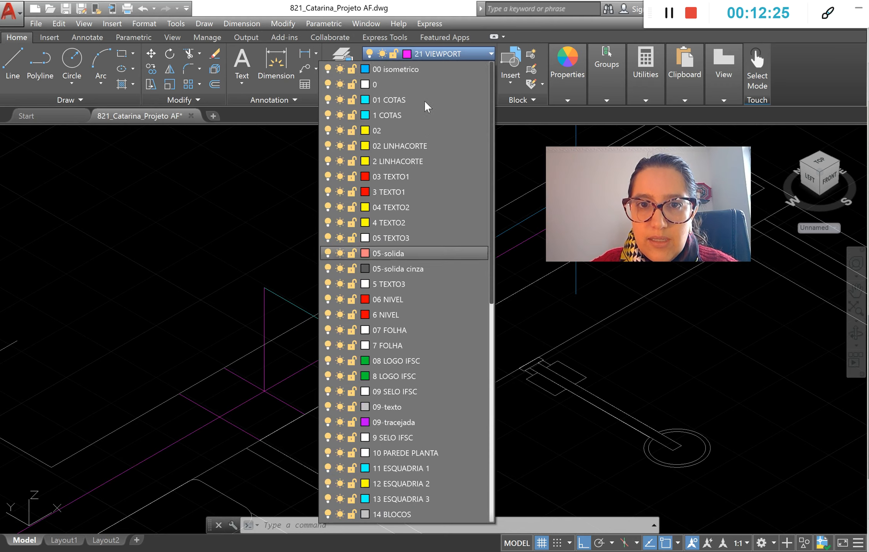
{"action": "left_click", "coordinate": [423, 69]}
{"action": "key", "text": "Escape"}
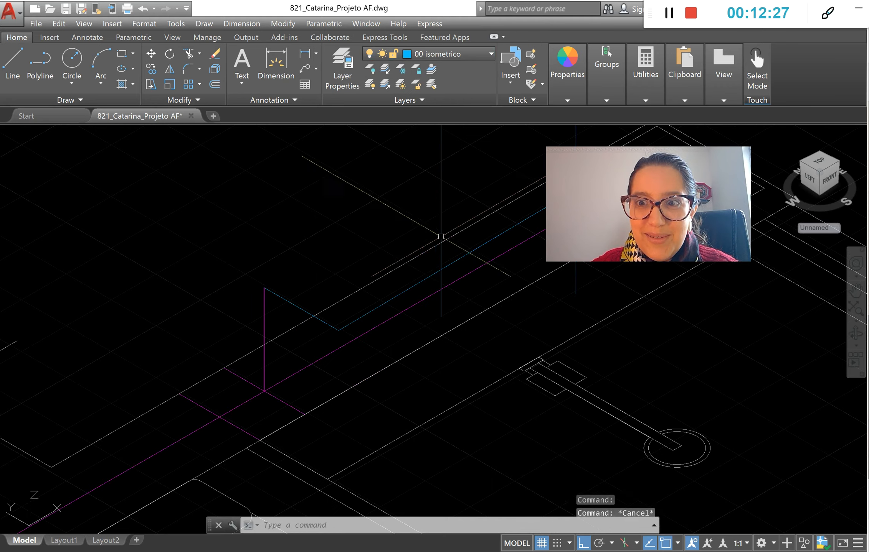
Step: Erase the vertical 20-unit construction line and the offset line across the wall at its foot
{"action": "scroll", "coordinate": [439, 236], "scroll_direction": "down", "scroll_amount": 2}
{"action": "left_click", "coordinate": [332, 289]}
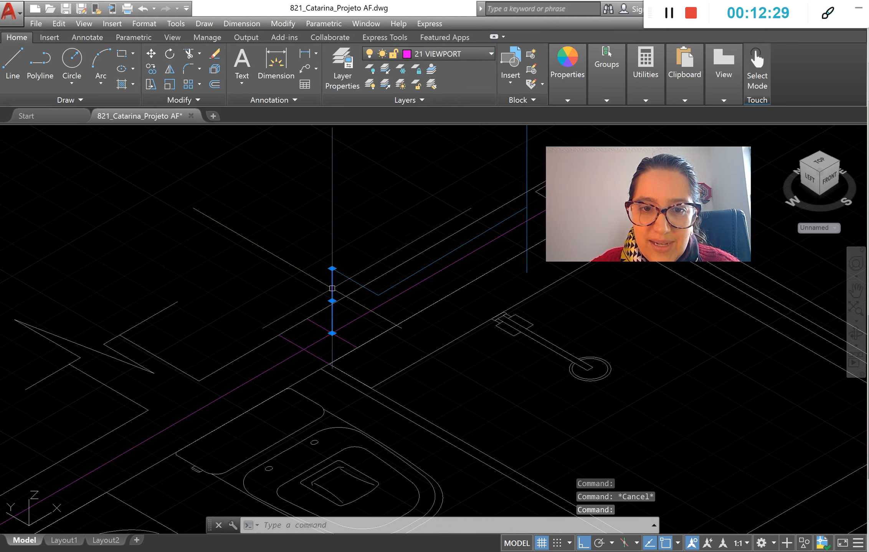
{"action": "key", "text": "Delete"}
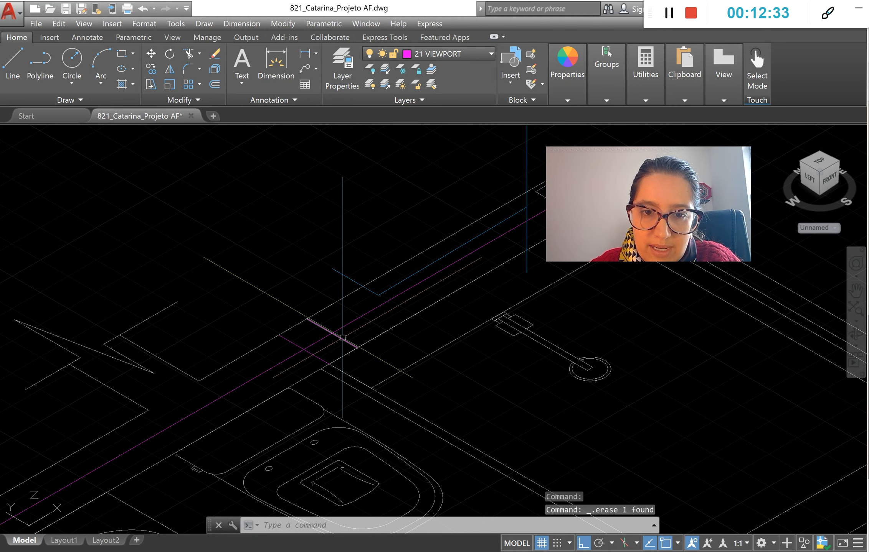
{"action": "scroll", "coordinate": [343, 338], "scroll_direction": "down", "scroll_amount": 2}
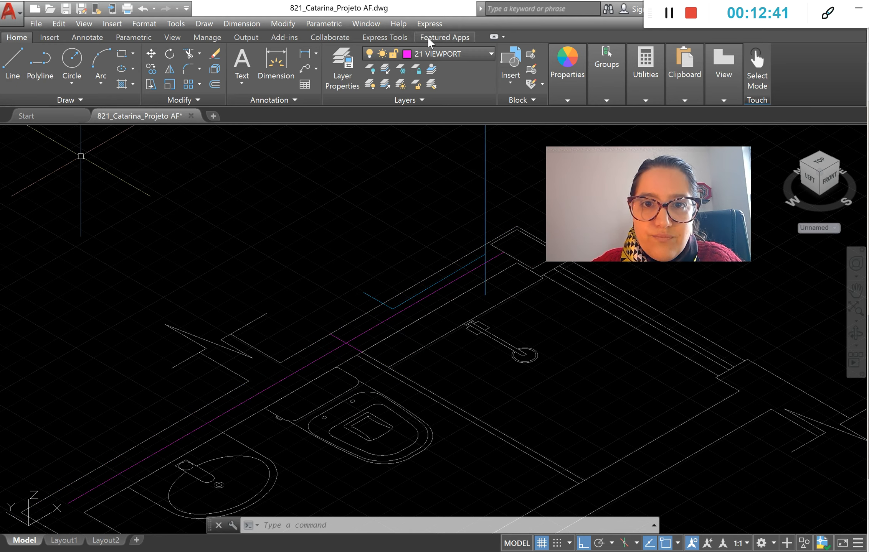
Step: On layer 00 isometrico, draw a pipe line from the slanted segment's free end parallel to the wall, past the washbasin end
{"action": "left_click", "coordinate": [463, 54]}
{"action": "scroll", "coordinate": [439, 160], "scroll_direction": "up", "scroll_amount": 10}
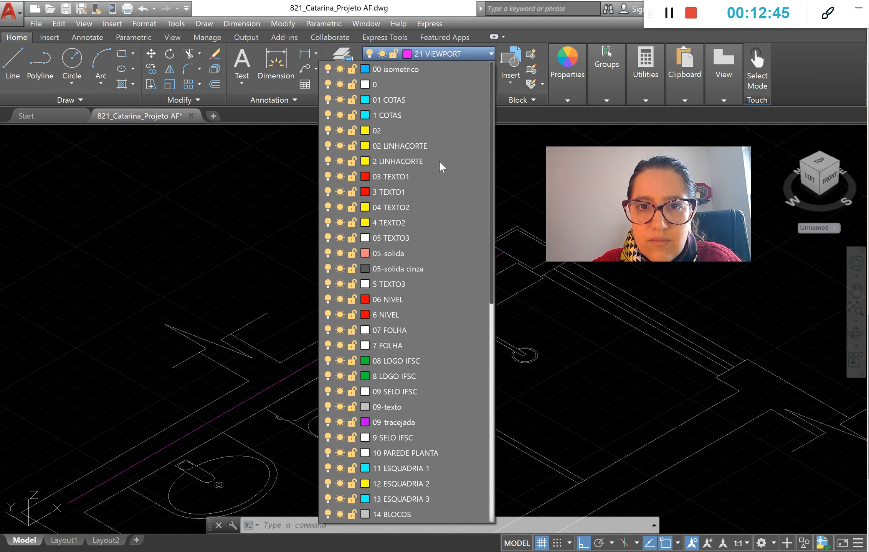
{"action": "left_click", "coordinate": [418, 72]}
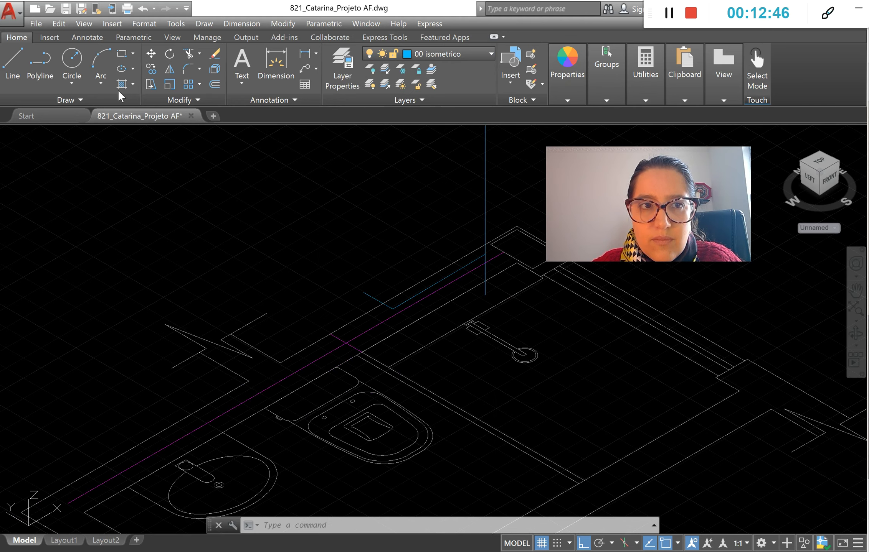
{"action": "left_click", "coordinate": [18, 58]}
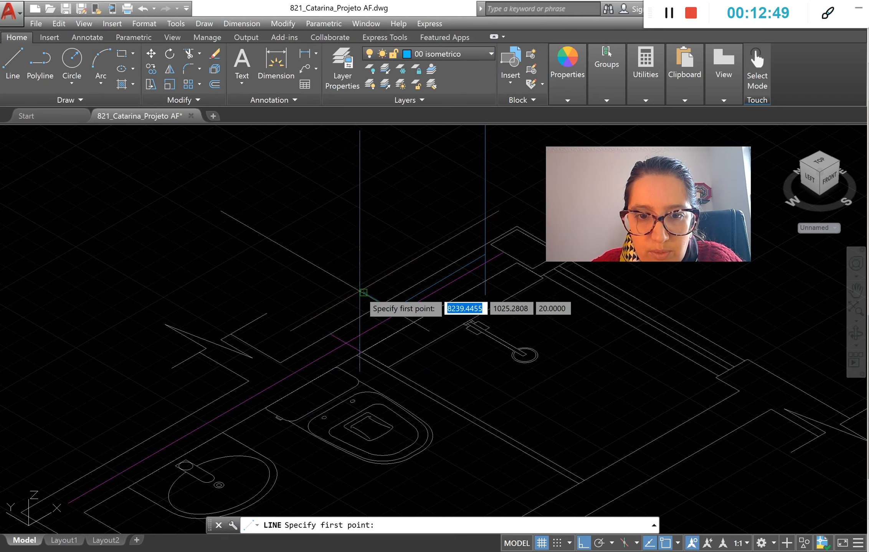
{"action": "left_click", "coordinate": [363, 292]}
{"action": "scroll", "coordinate": [364, 291], "scroll_direction": "down", "scroll_amount": 4}
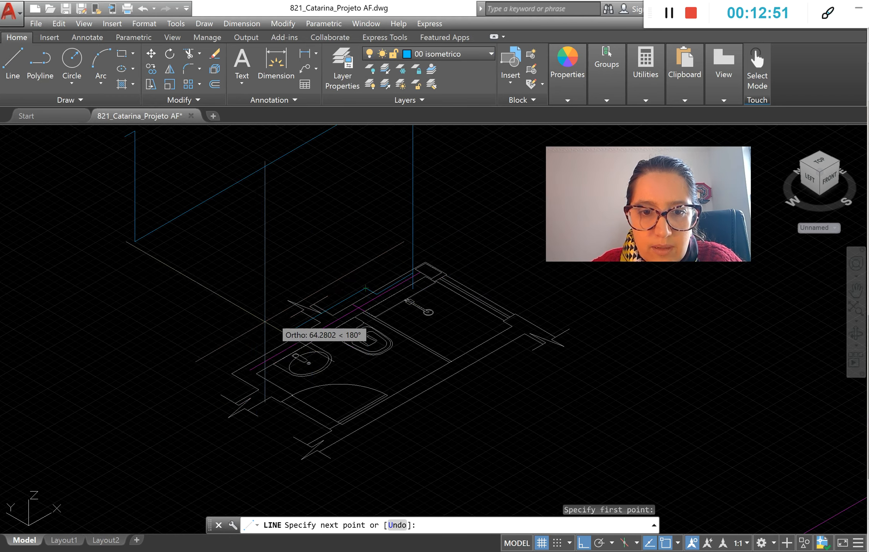
{"action": "scroll", "coordinate": [254, 340], "scroll_direction": "up", "scroll_amount": 4}
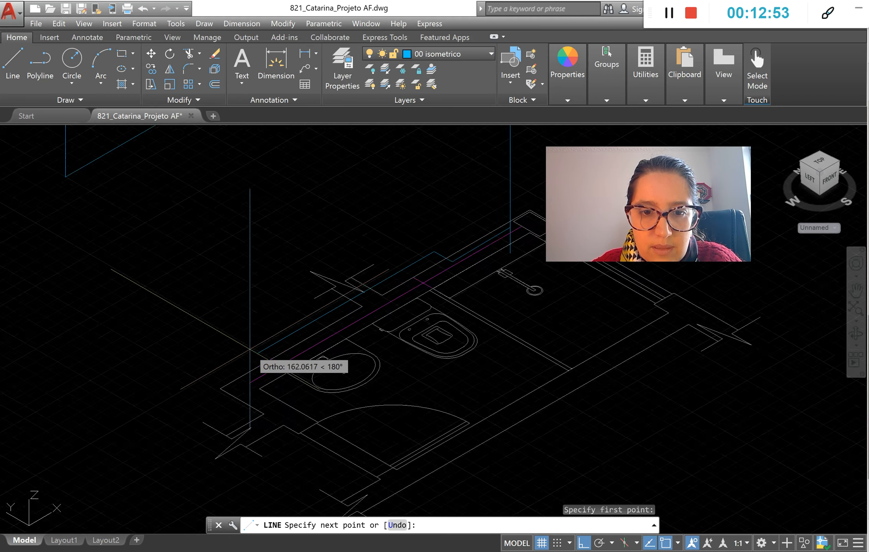
{"action": "scroll", "coordinate": [251, 349], "scroll_direction": "down", "scroll_amount": 2}
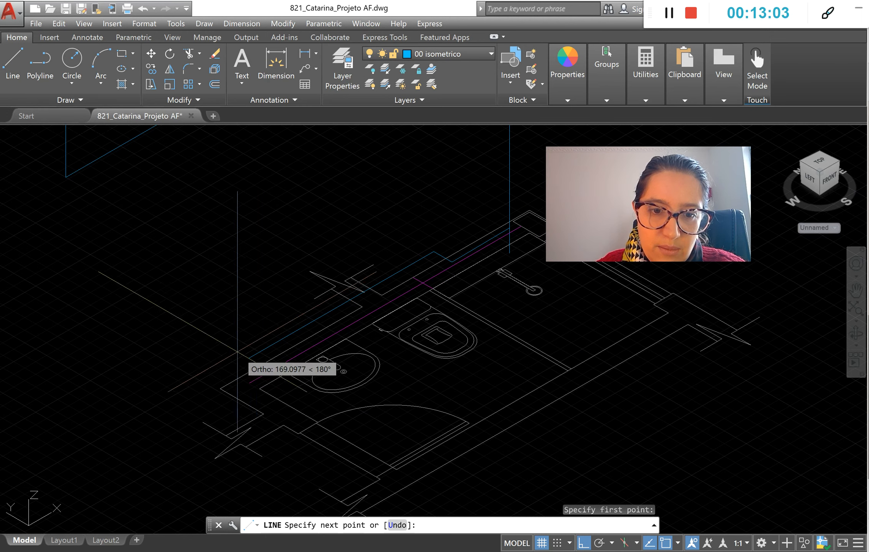
{"action": "left_click", "coordinate": [145, 405]}
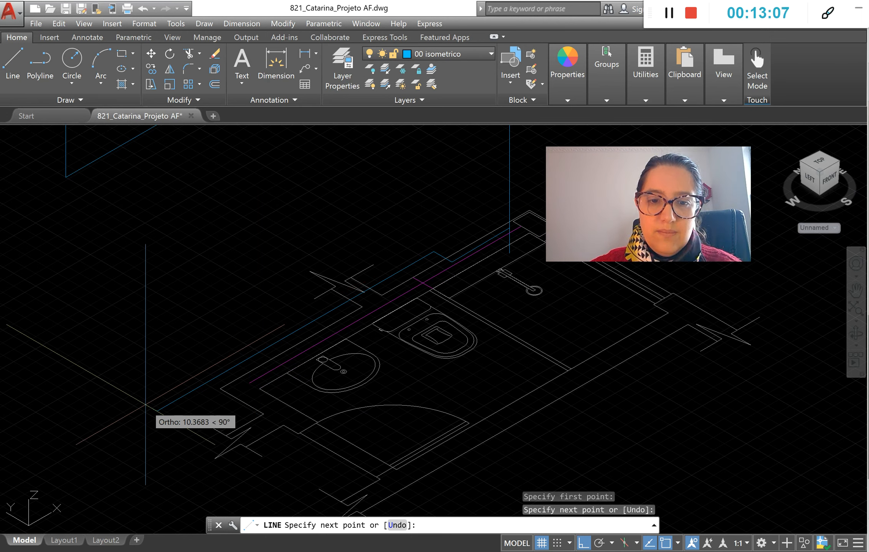
{"action": "key", "text": "Escape"}
{"action": "scroll", "coordinate": [354, 341], "scroll_direction": "up", "scroll_amount": 2}
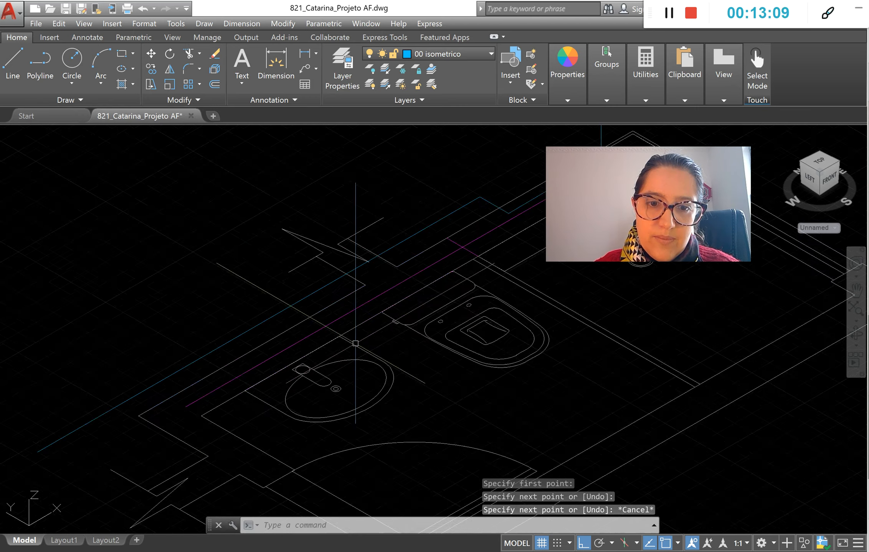
{"action": "scroll", "coordinate": [252, 390], "scroll_direction": "down", "scroll_amount": 2}
{"action": "scroll", "coordinate": [382, 307], "scroll_direction": "up", "scroll_amount": 2}
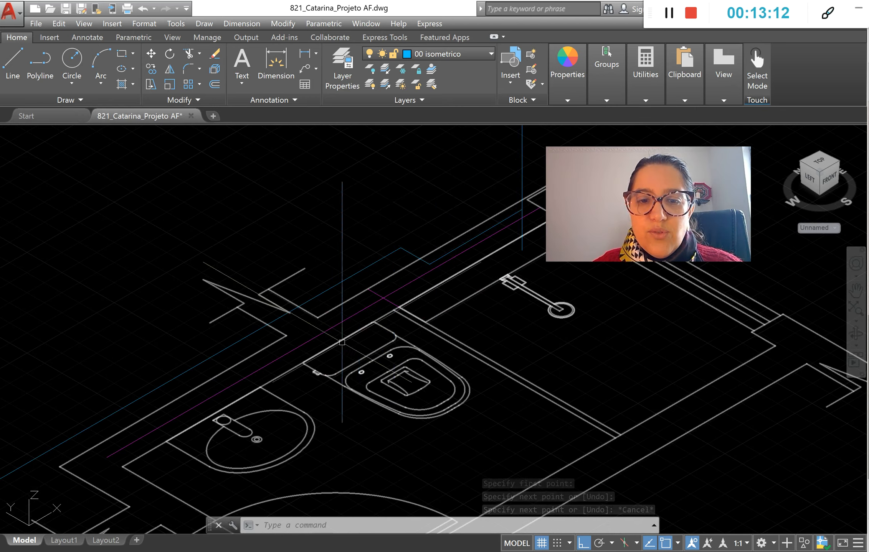
{"action": "scroll", "coordinate": [262, 418], "scroll_direction": "down", "scroll_amount": 2}
{"action": "scroll", "coordinate": [262, 417], "scroll_direction": "up", "scroll_amount": 2}
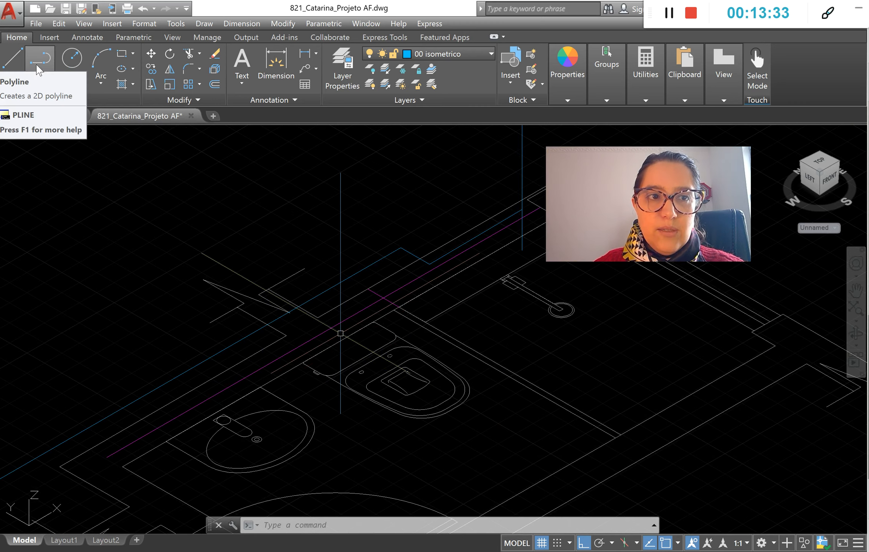
Step: On layer 21 VIEWPORT, draw a short line from the middle of the toilet tank's back edge to the wall's centre line
{"action": "left_click", "coordinate": [420, 55]}
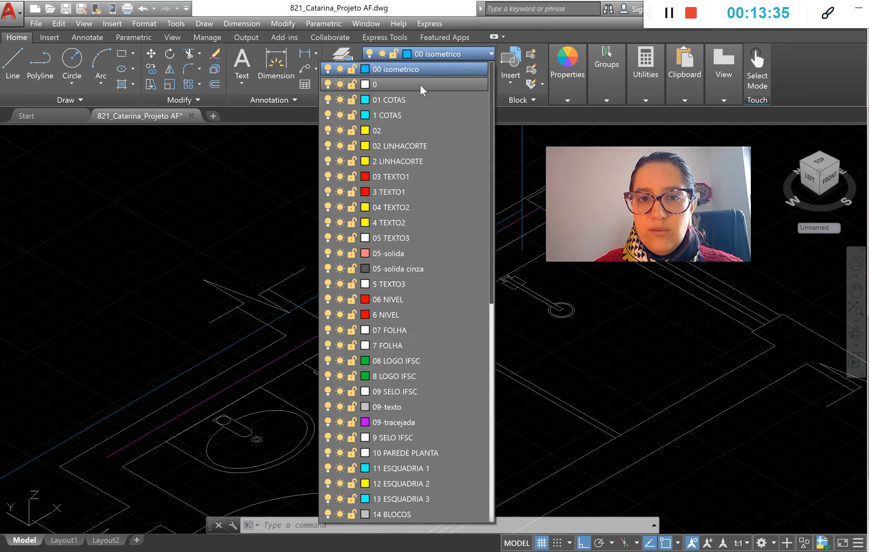
{"action": "scroll", "coordinate": [438, 231], "scroll_direction": "down", "scroll_amount": 8}
{"action": "scroll", "coordinate": [424, 441], "scroll_direction": "down", "scroll_amount": 1}
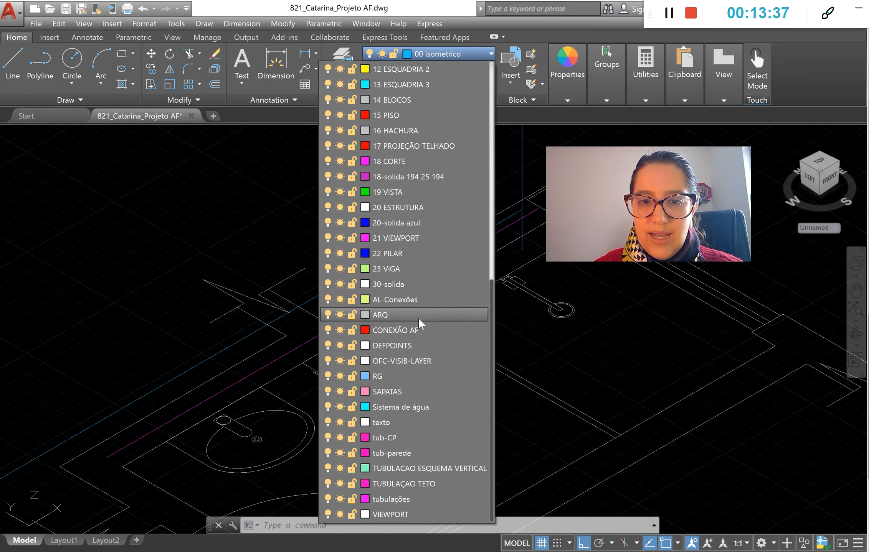
{"action": "left_click", "coordinate": [422, 234]}
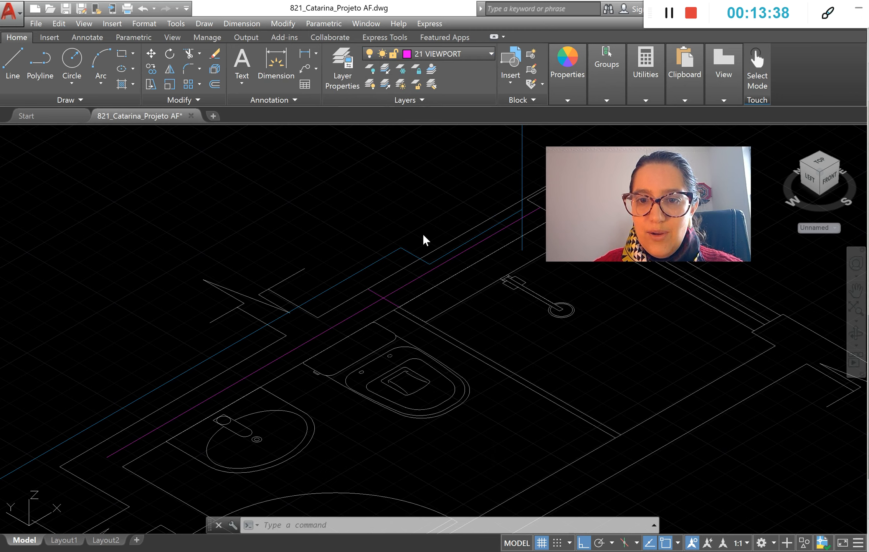
{"action": "left_click", "coordinate": [13, 59]}
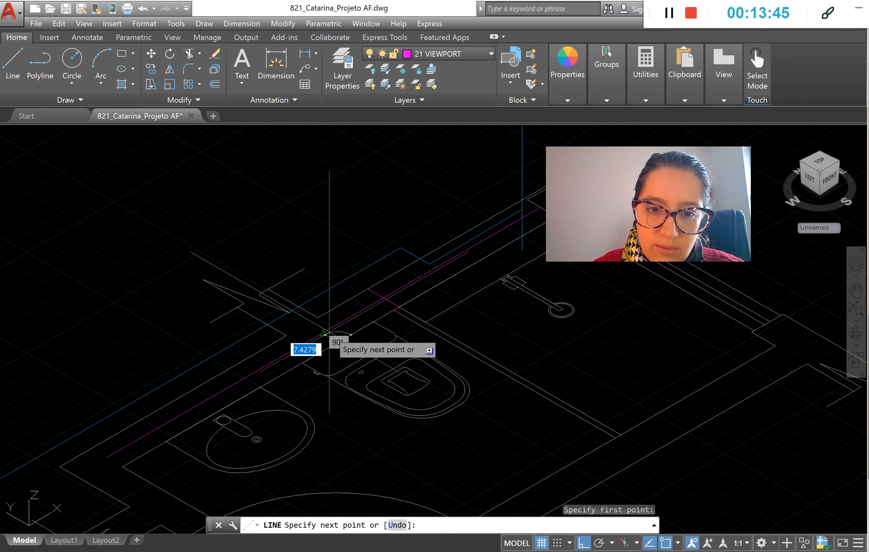
{"action": "left_click", "coordinate": [324, 330]}
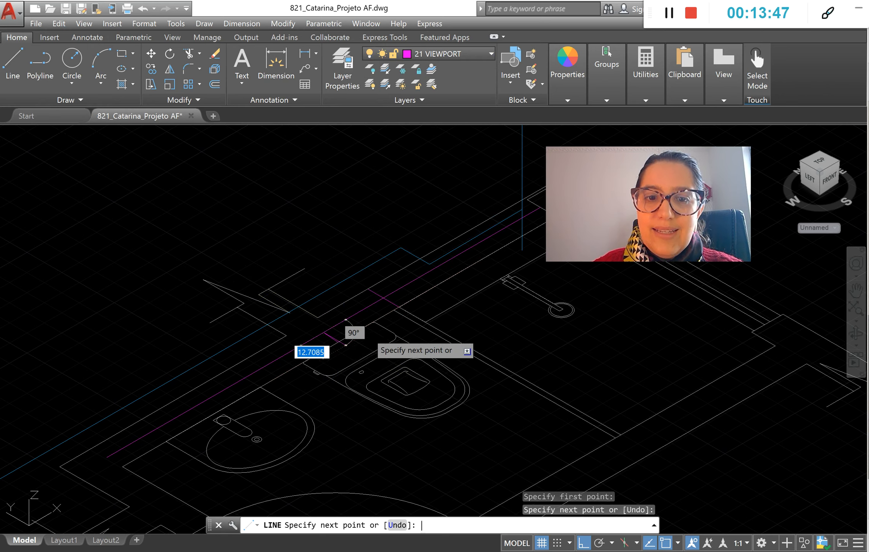
{"action": "key", "text": "Return"}
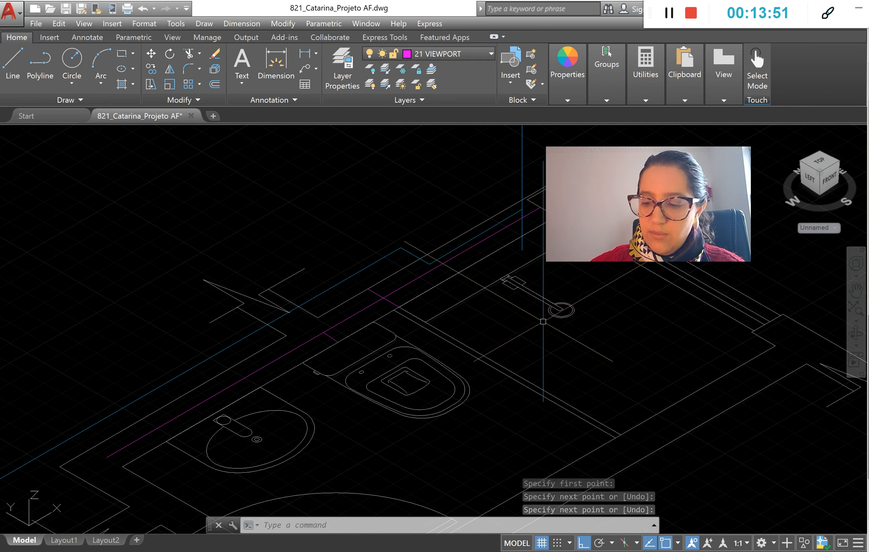
Step: Offset the short line behind the toilet tank 10 units along the wall towards the shower
{"action": "key", "text": "Return"}
{"action": "type", "text": "10"}
{"action": "key", "text": "Return"}
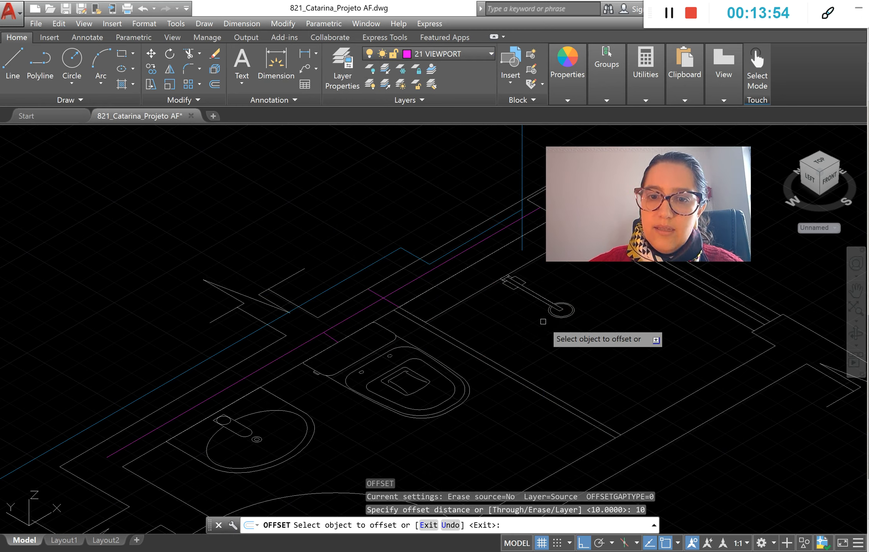
{"action": "left_click", "coordinate": [331, 334]}
{"action": "left_click", "coordinate": [364, 314]}
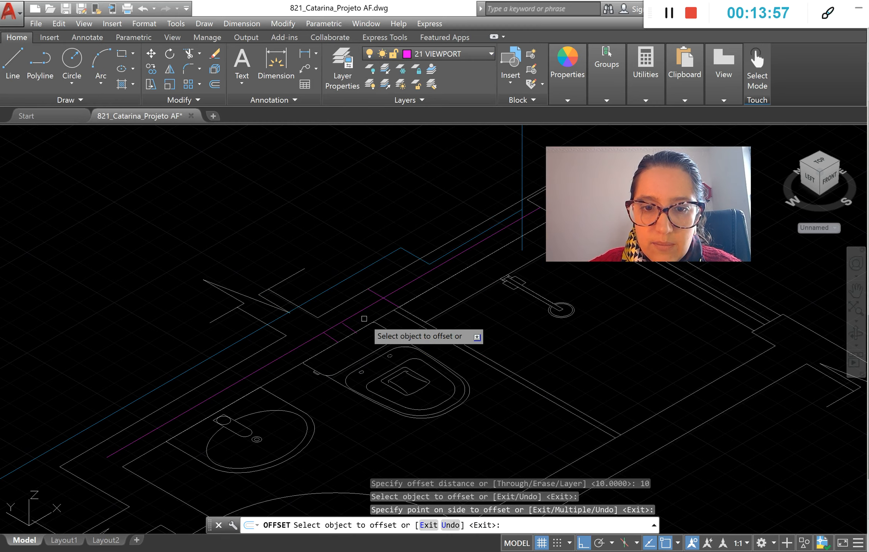
{"action": "scroll", "coordinate": [344, 318], "scroll_direction": "up", "scroll_amount": 5}
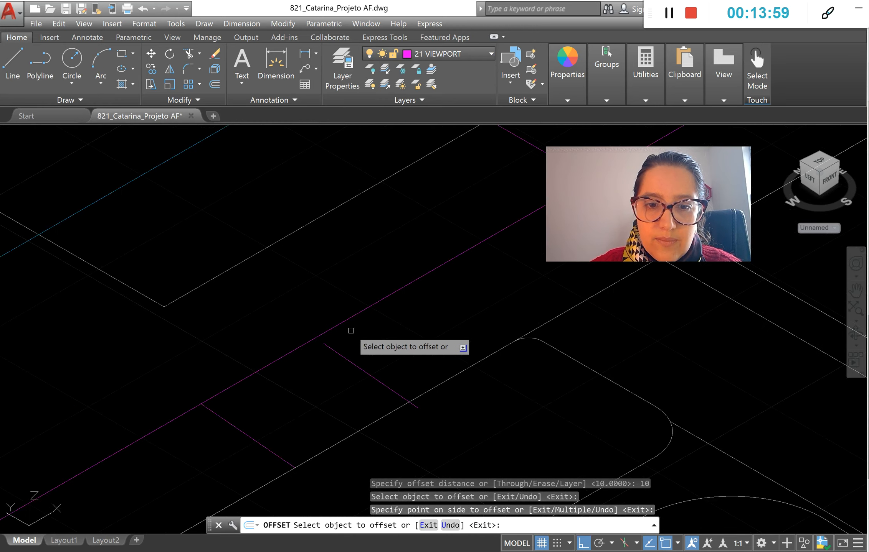
{"action": "right_click", "coordinate": [352, 331]}
{"action": "left_click", "coordinate": [365, 337]}
Step: Stretch the inner end of the offset line behind the toilet onto the wall's centre line
{"action": "left_click", "coordinate": [329, 348]}
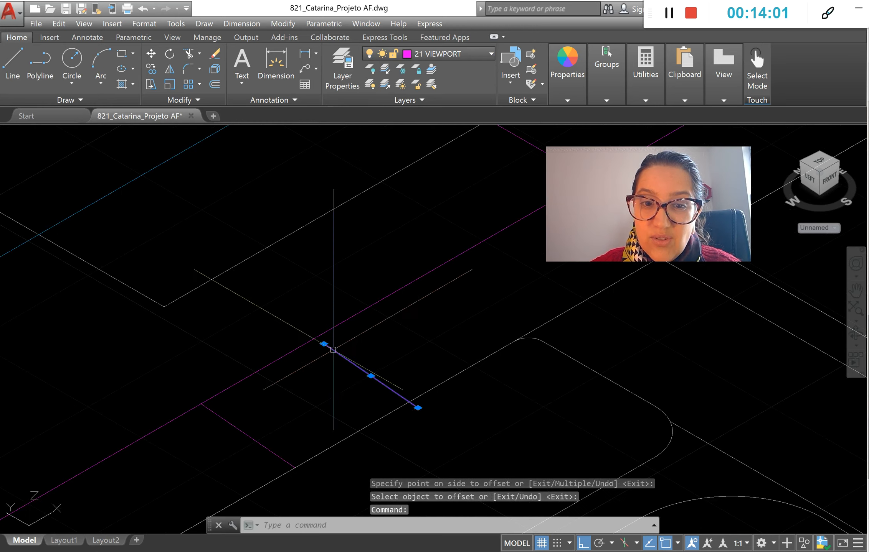
{"action": "left_click", "coordinate": [324, 344]}
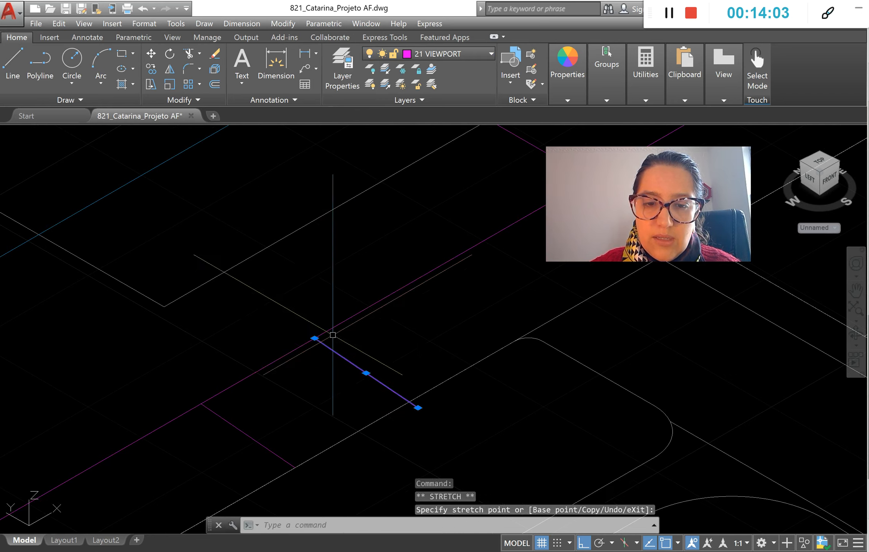
{"action": "scroll", "coordinate": [399, 331], "scroll_direction": "down", "scroll_amount": 2}
{"action": "scroll", "coordinate": [399, 331], "scroll_direction": "down", "scroll_amount": 3}
{"action": "key", "text": "Escape"}
{"action": "scroll", "coordinate": [363, 409], "scroll_direction": "up", "scroll_amount": 3}
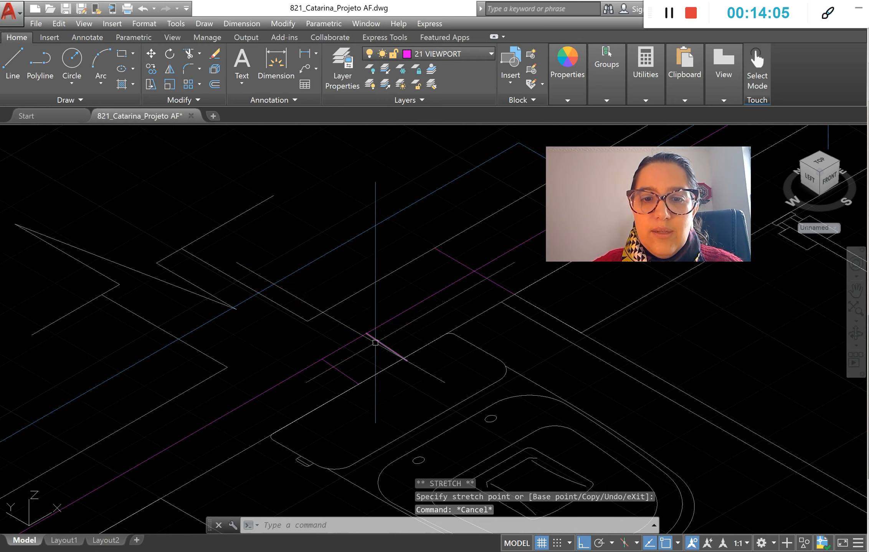
Step: On layer 21 VIEWPORT, draw a vertical guide line from the inner end of the offset line behind the toilet up to the pipe
{"action": "left_click", "coordinate": [20, 57]}
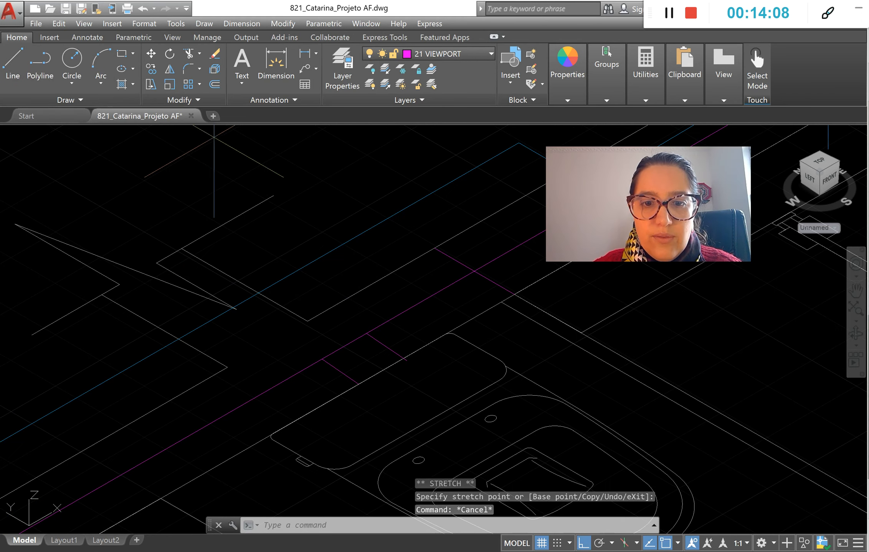
{"action": "left_click", "coordinate": [365, 335]}
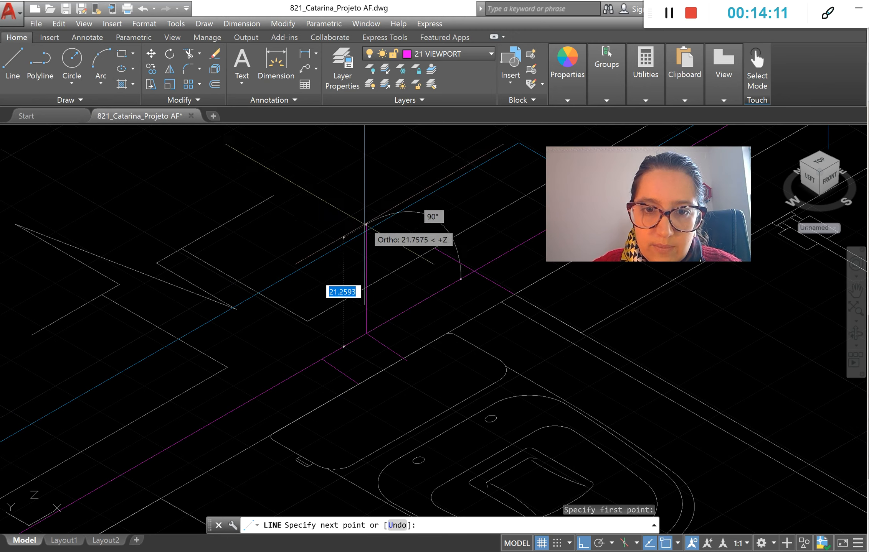
{"action": "left_click", "coordinate": [367, 231]}
{"action": "key", "text": "Escape"}
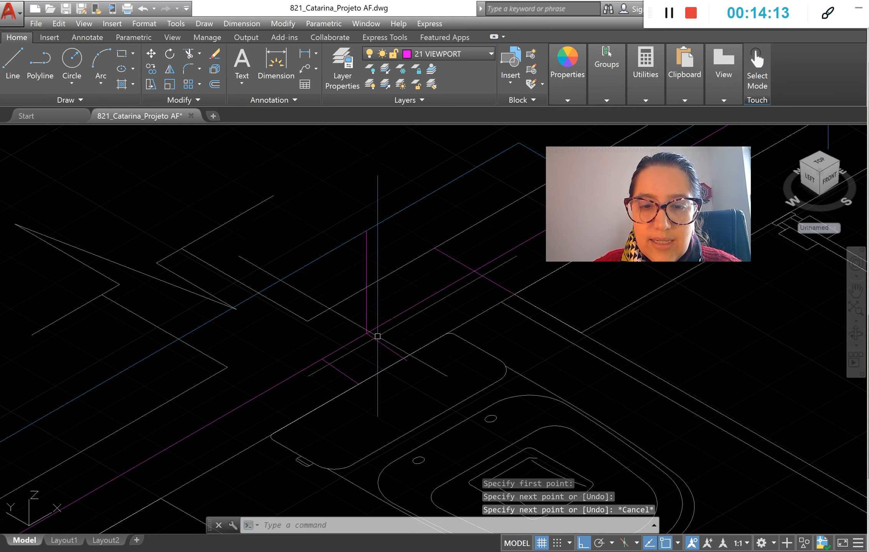
{"action": "scroll", "coordinate": [368, 238], "scroll_direction": "down", "scroll_amount": 2}
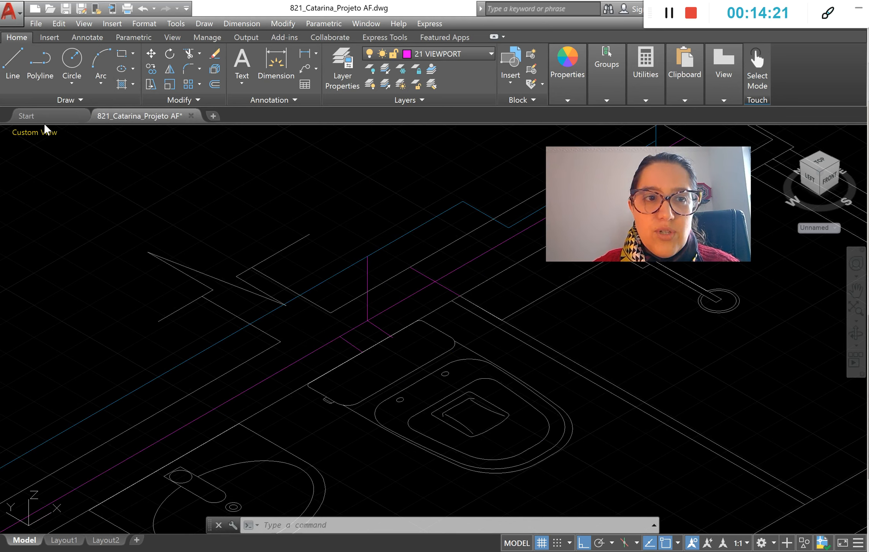
Step: On layer 00 isometrico, draw a 10-unit branch from the top of the toilet's vertical guide towards the toilet
{"action": "left_click", "coordinate": [421, 56]}
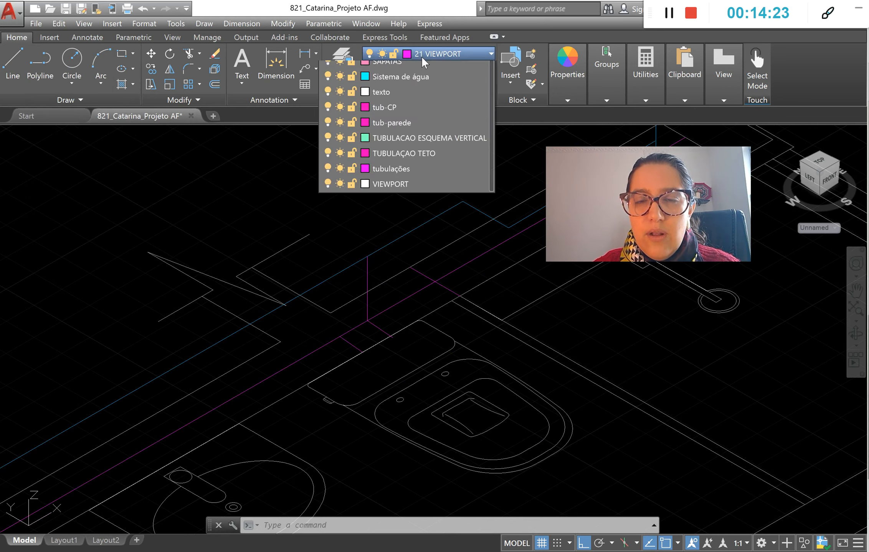
{"action": "scroll", "coordinate": [421, 102], "scroll_direction": "up", "scroll_amount": 8}
{"action": "scroll", "coordinate": [413, 83], "scroll_direction": "up", "scroll_amount": 3}
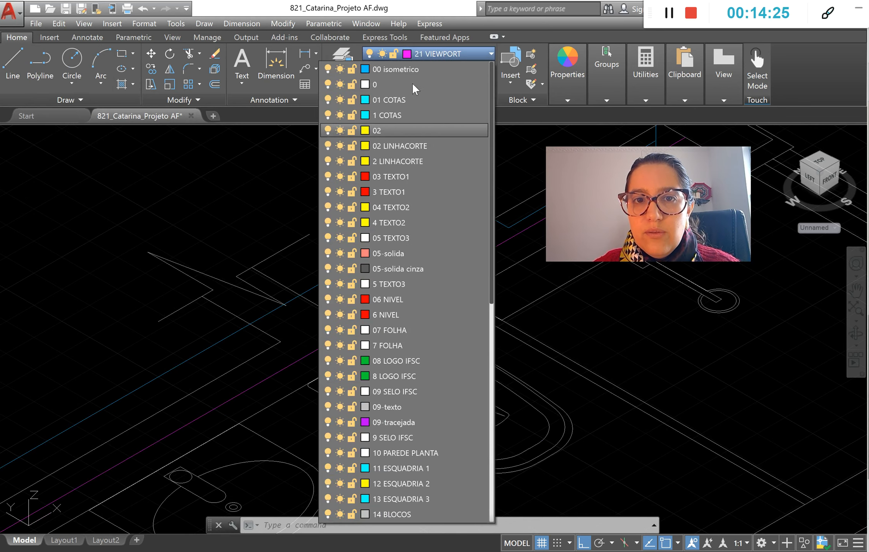
{"action": "left_click", "coordinate": [418, 69]}
{"action": "left_click", "coordinate": [19, 57]}
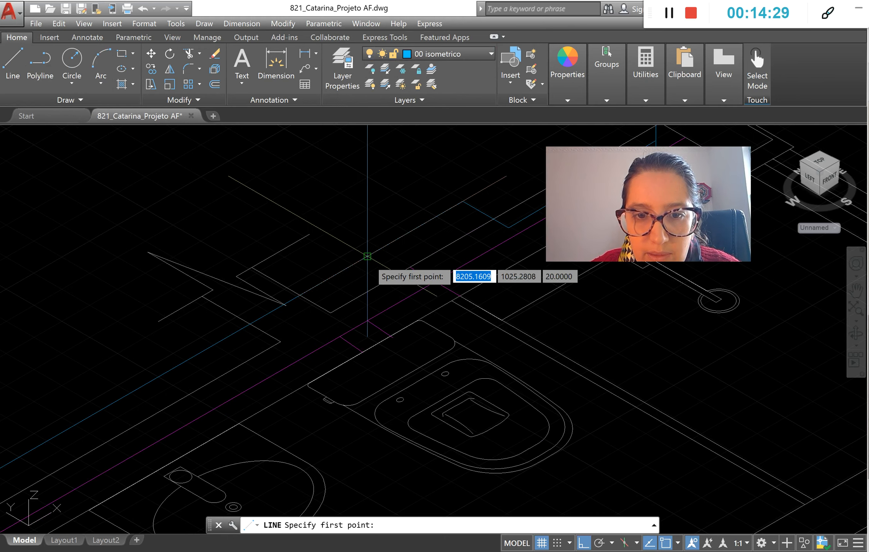
{"action": "left_click", "coordinate": [368, 257]}
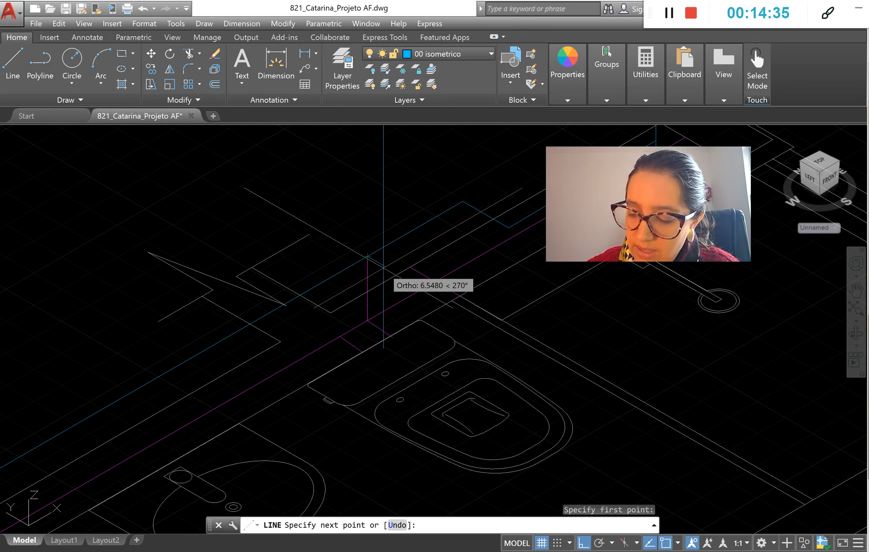
{"action": "type", "text": "10"}
{"action": "key", "text": "Return"}
{"action": "key", "text": "Escape"}
{"action": "scroll", "coordinate": [376, 280], "scroll_direction": "up", "scroll_amount": 3}
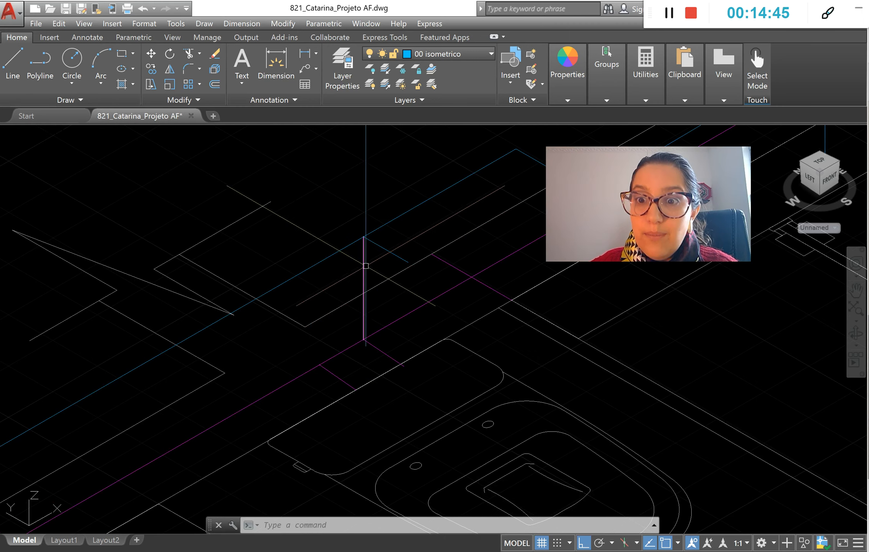
Step: Delete the toilet's vertical guide, the offset line behind the toilet and the guide across the wall beside the shower
{"action": "mouse_move", "coordinate": [365, 266]}
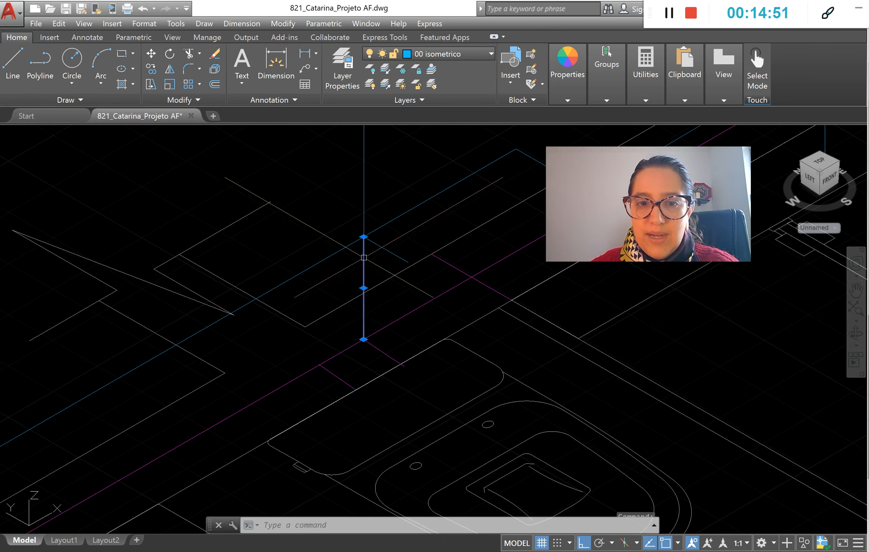
{"action": "key", "text": "Delete"}
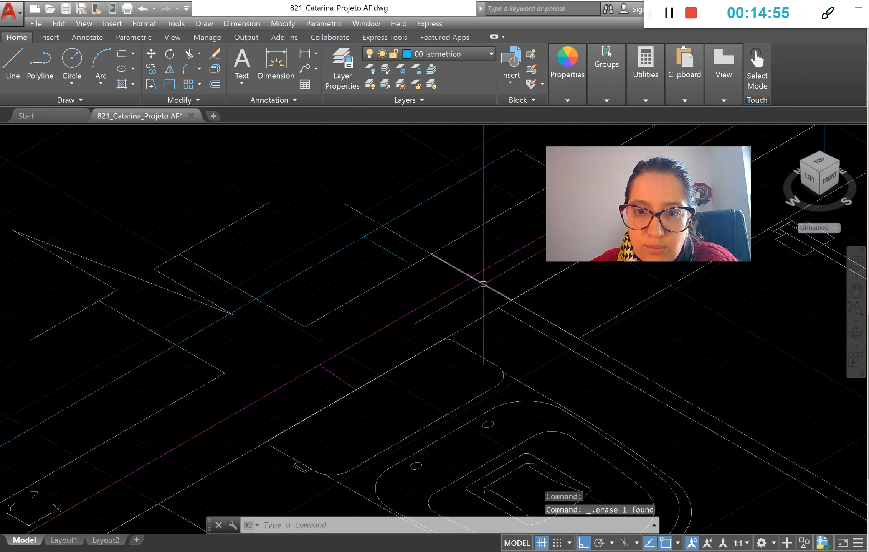
{"action": "key", "text": "Escape"}
{"action": "scroll", "coordinate": [422, 303], "scroll_direction": "down", "scroll_amount": 4}
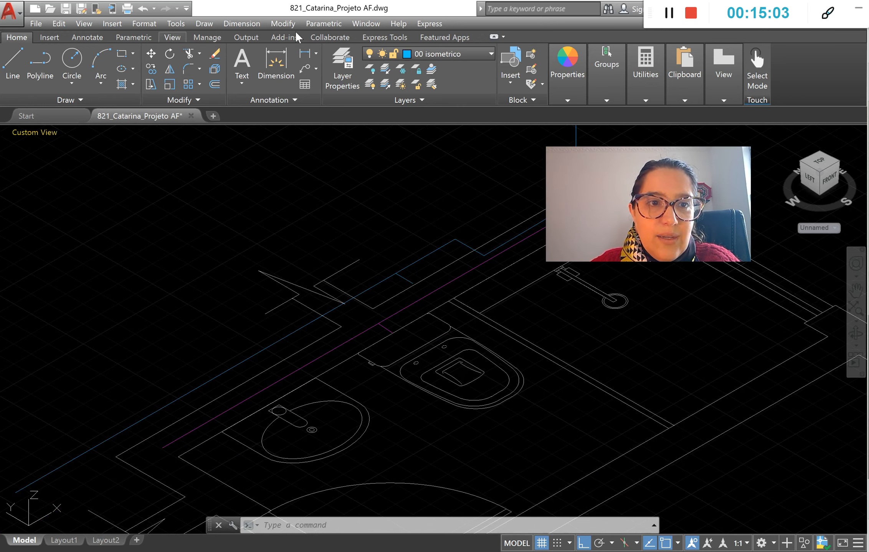
Step: On layer 21 VIEWPORT, draw a short line from the wall face behind the washbasin's faucet to the wall's centre line
{"action": "left_click", "coordinate": [416, 55]}
{"action": "scroll", "coordinate": [405, 403], "scroll_direction": "down", "scroll_amount": 5}
{"action": "left_click", "coordinate": [410, 426]}
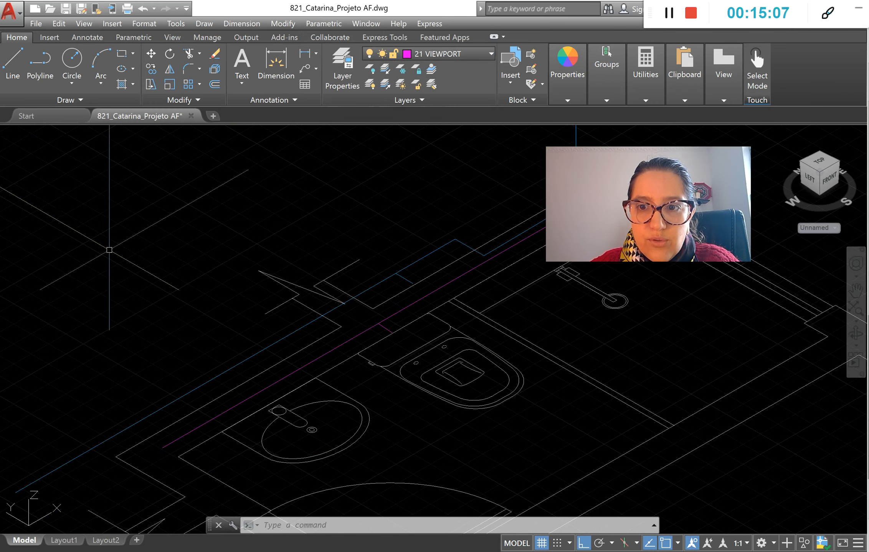
{"action": "left_click", "coordinate": [13, 56]}
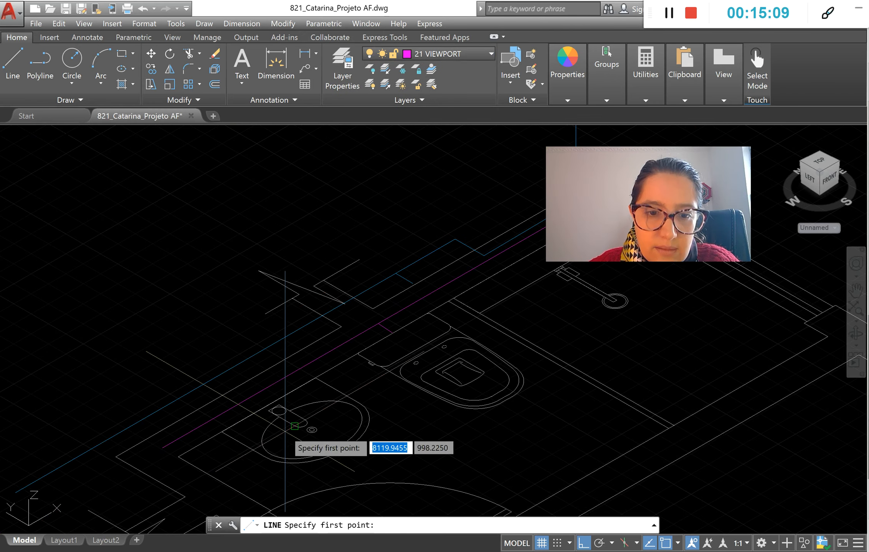
{"action": "scroll", "coordinate": [284, 432], "scroll_direction": "up", "scroll_amount": 4}
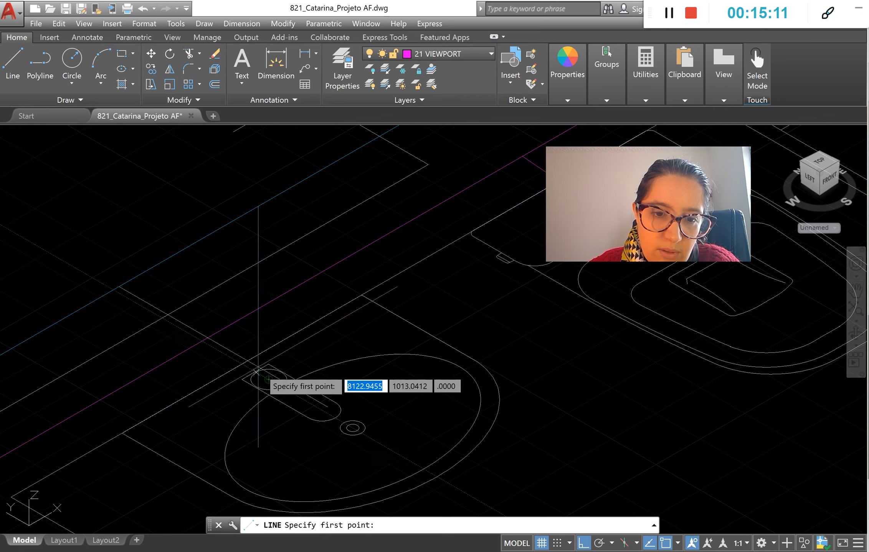
{"action": "left_click", "coordinate": [242, 363]}
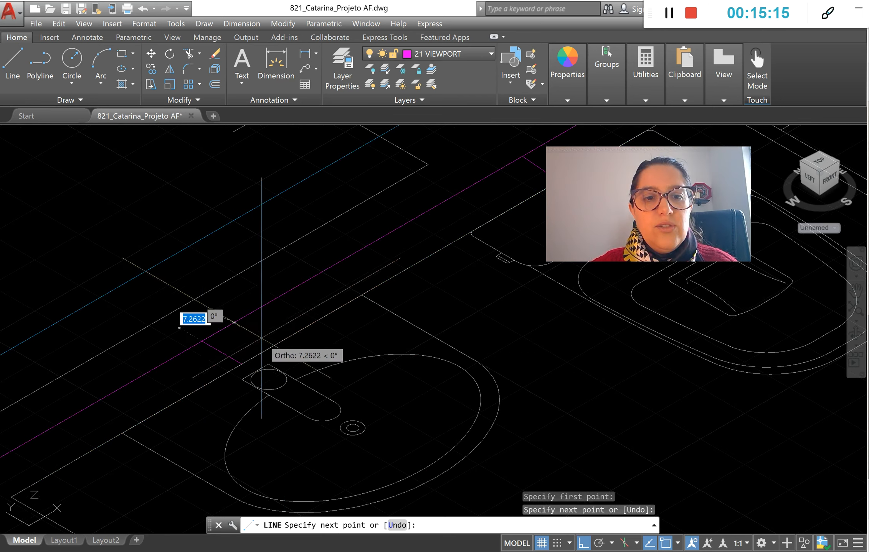
{"action": "key", "text": "Escape"}
Step: Offset the short line behind the washbasin 10 units along the wall towards the toilet
{"action": "key", "text": "Return"}
{"action": "type", "text": "10"}
{"action": "key", "text": "Return"}
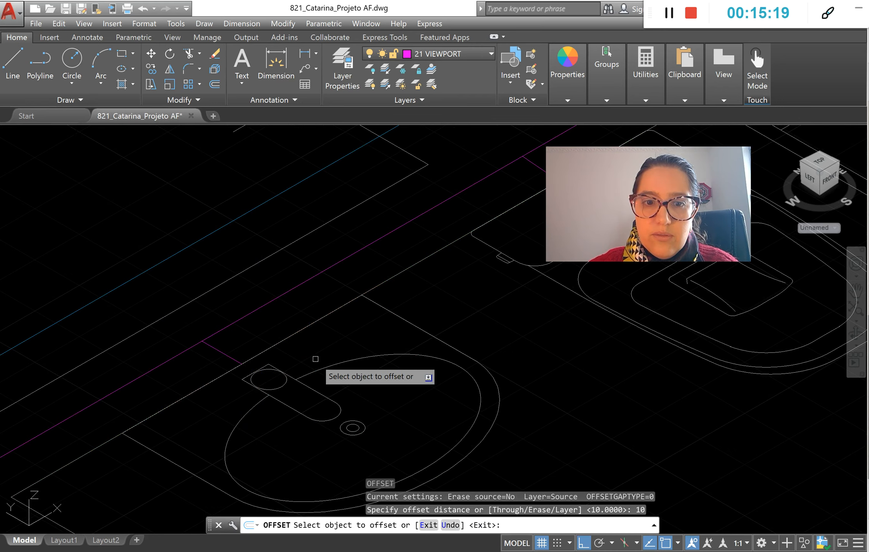
{"action": "left_click", "coordinate": [230, 357]}
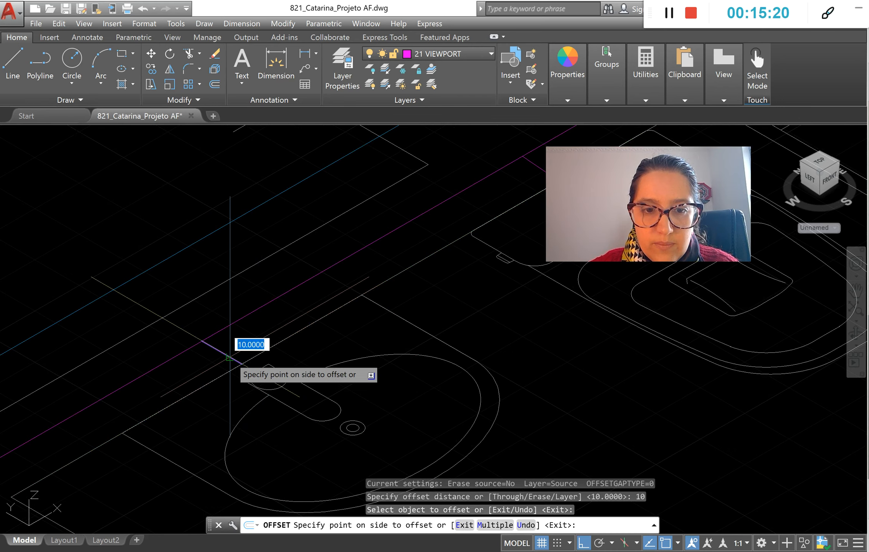
{"action": "left_click", "coordinate": [290, 328]}
{"action": "key", "text": "Escape"}
{"action": "key", "text": "Escape"}
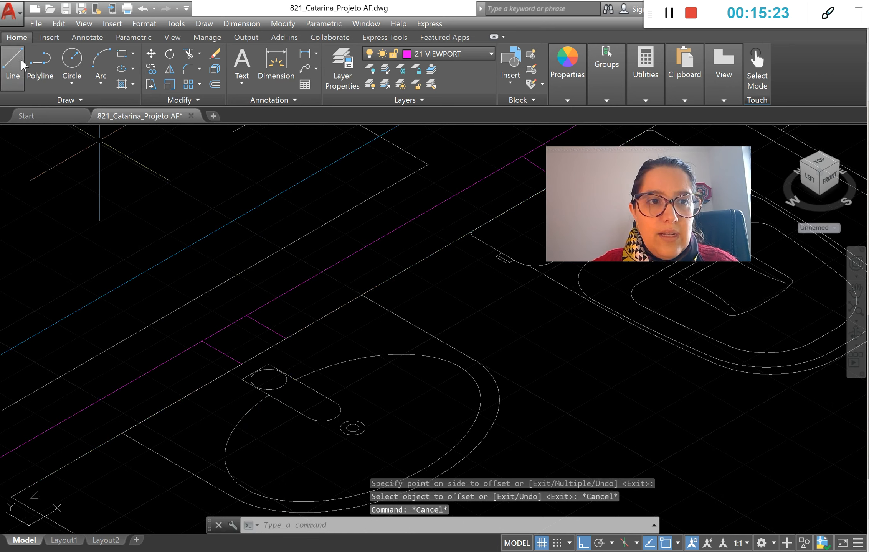
Step: Draw a vertical guide line from the inner end of the washbasin's offset line up to the pipe
{"action": "left_click", "coordinate": [22, 59]}
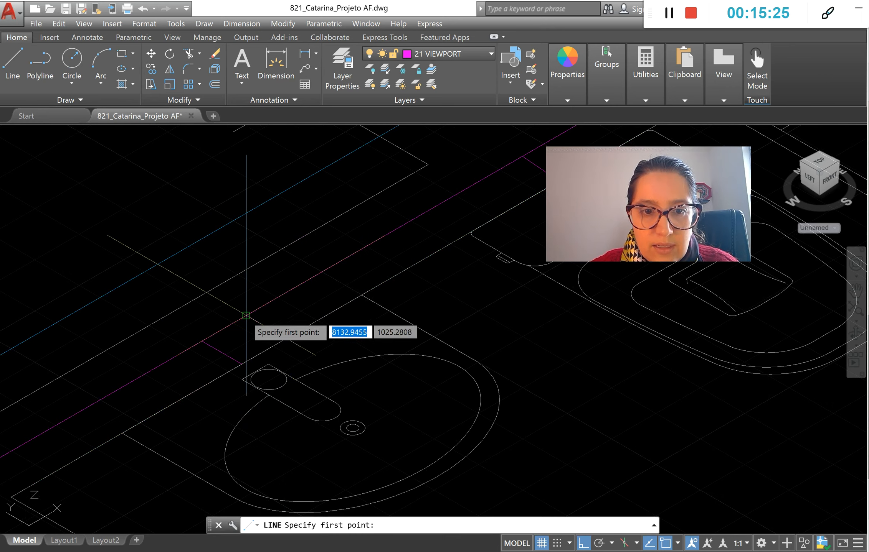
{"action": "left_click", "coordinate": [244, 317]}
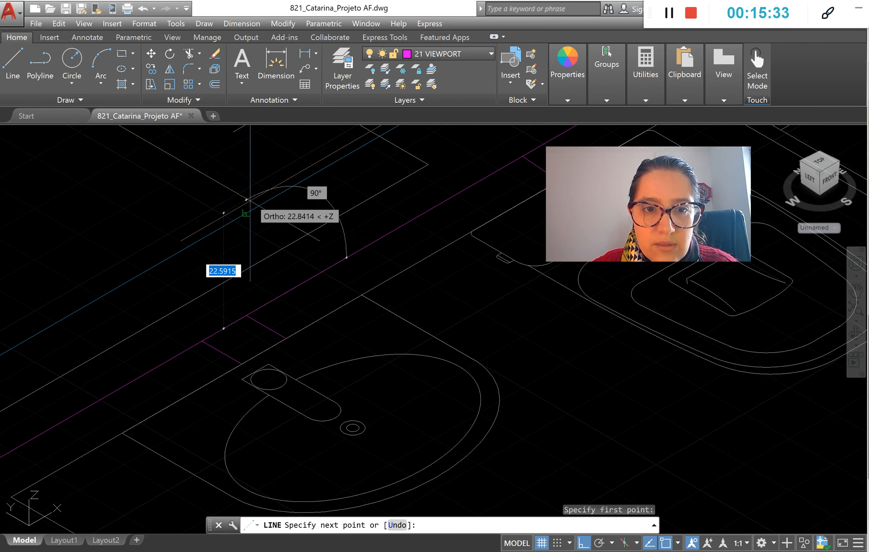
{"action": "left_click", "coordinate": [246, 214]}
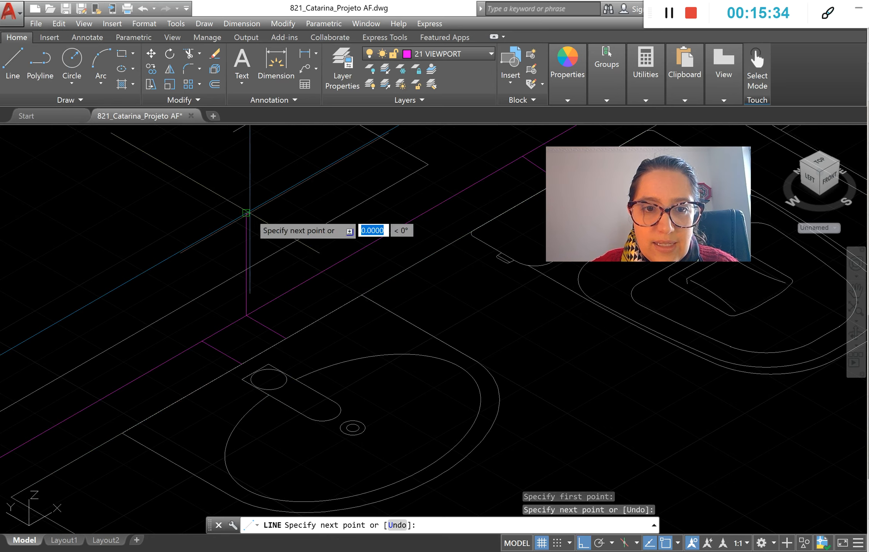
{"action": "scroll", "coordinate": [378, 325], "scroll_direction": "down", "scroll_amount": 2}
{"action": "key", "text": "Escape"}
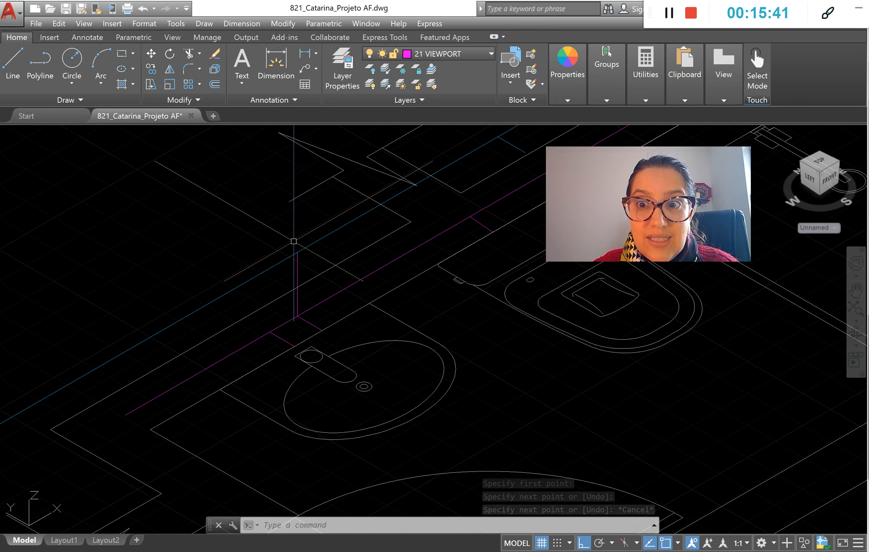
Step: Trim the pipe's excess beyond the washbasin's vertical guide, using the pipe and the guide as cutting edges
{"action": "left_click", "coordinate": [669, 15]}
{"action": "key", "text": "ctrl+z"}
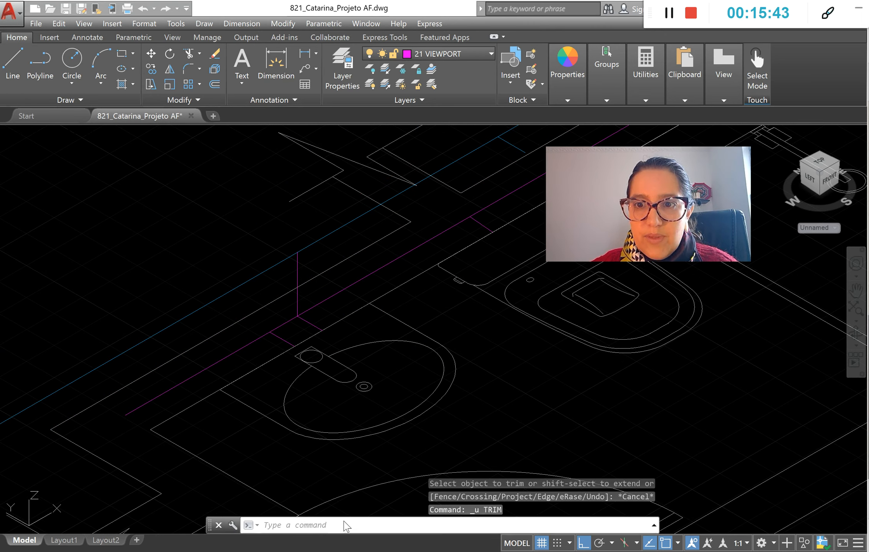
{"action": "left_click", "coordinate": [307, 532]}
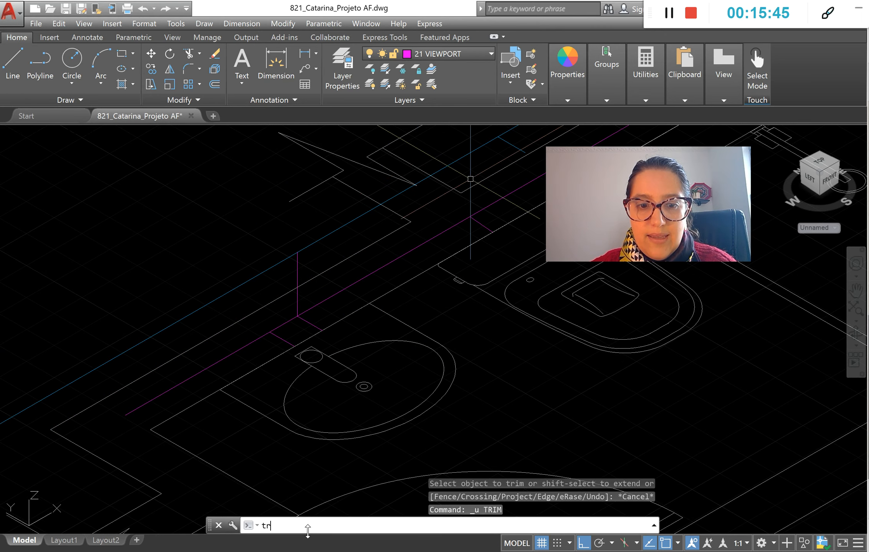
{"action": "type", "text": "tr"}
{"action": "key", "text": "Return"}
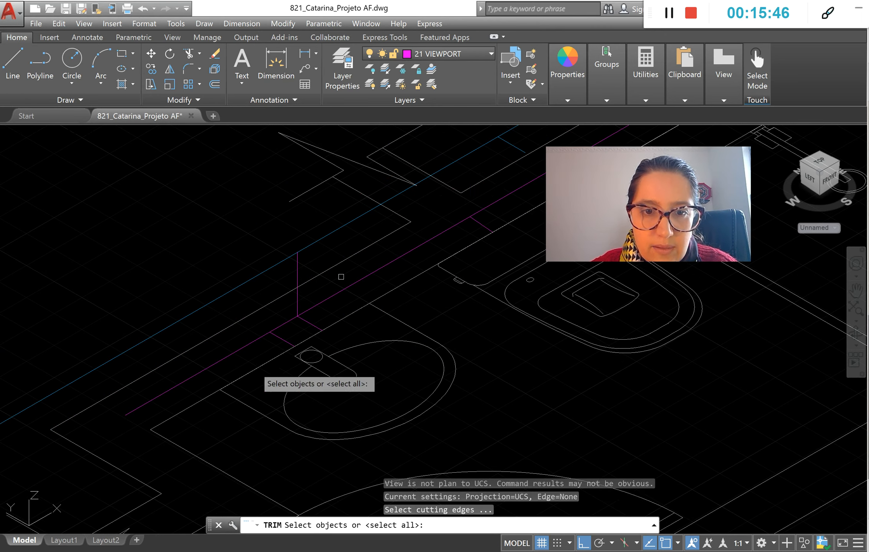
{"action": "left_click", "coordinate": [301, 250]}
{"action": "left_click", "coordinate": [299, 263]}
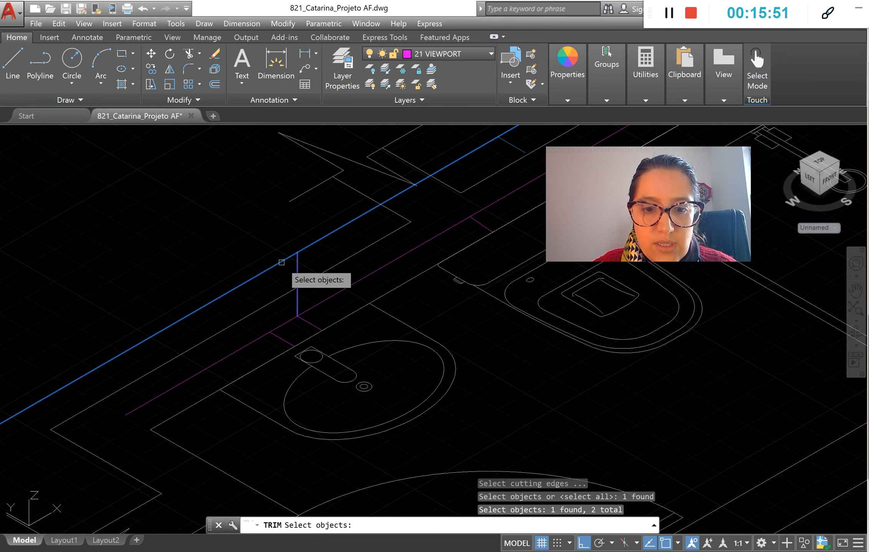
{"action": "key", "text": "Return"}
{"action": "left_click", "coordinate": [282, 262]}
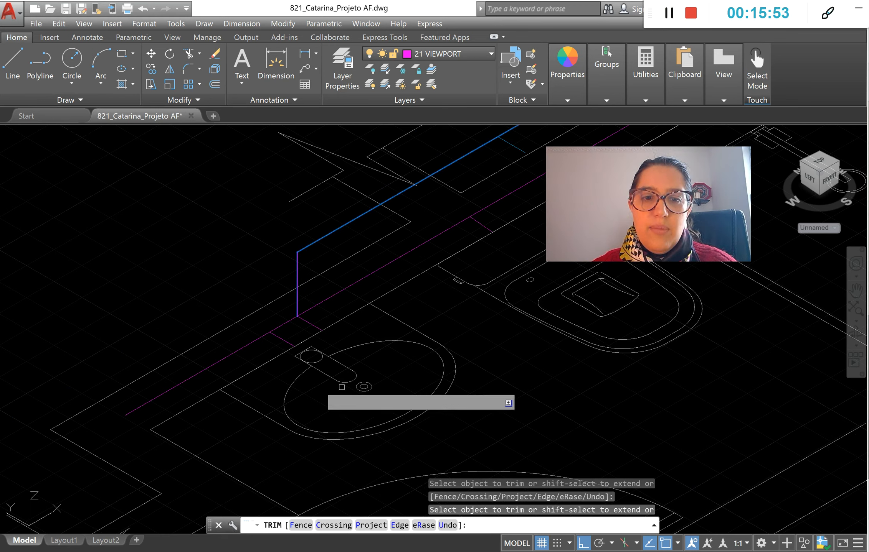
{"action": "key", "text": "Escape"}
Step: Delete the two short guide lines behind the washbasin and the vertical guide that rises to the pipe's end
{"action": "scroll", "coordinate": [341, 387], "scroll_direction": "down", "scroll_amount": 3}
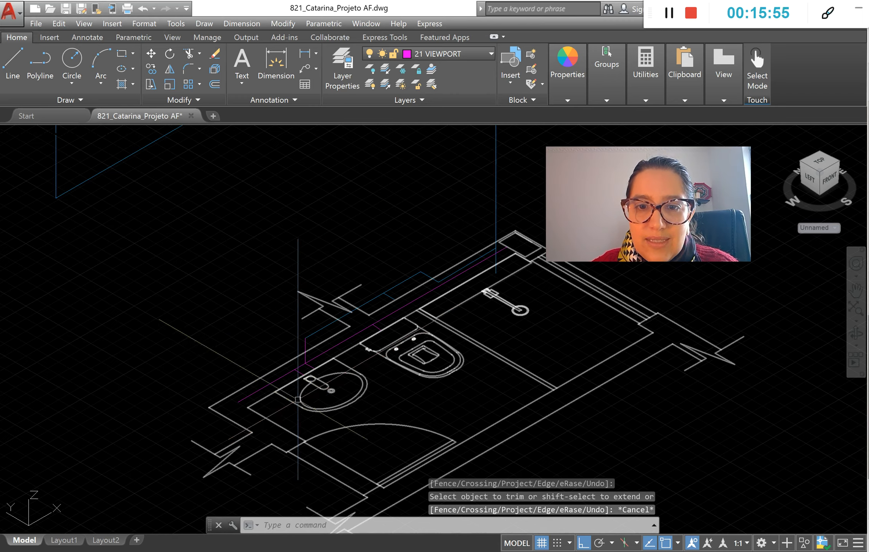
{"action": "scroll", "coordinate": [298, 405], "scroll_direction": "down", "scroll_amount": 2}
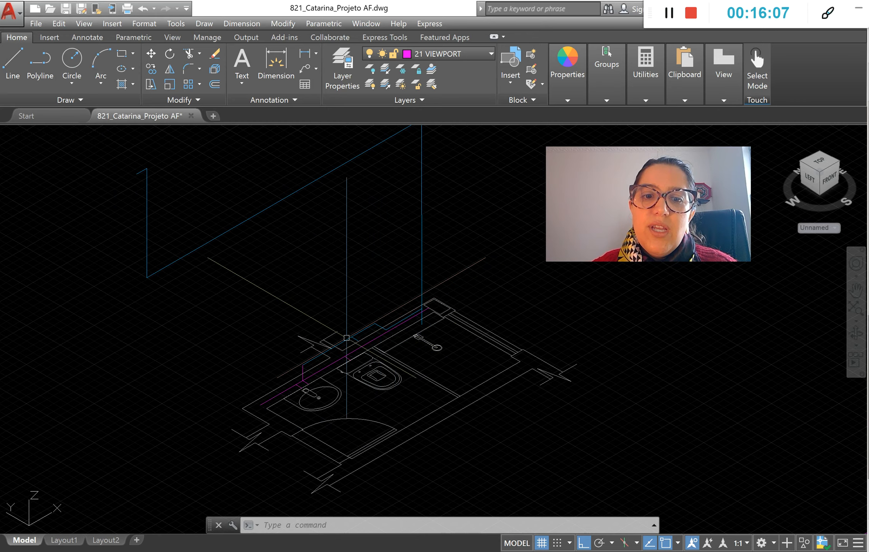
{"action": "scroll", "coordinate": [358, 337], "scroll_direction": "up", "scroll_amount": 4}
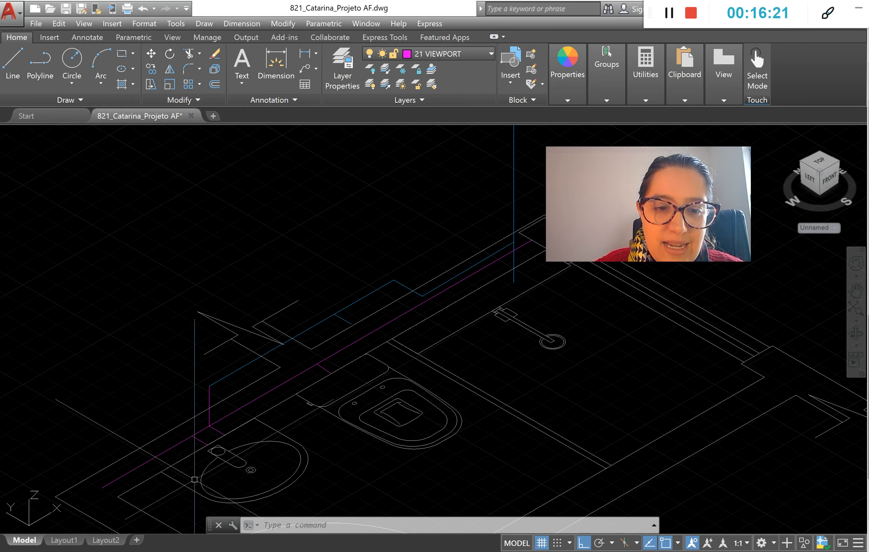
{"action": "left_click", "coordinate": [183, 440]}
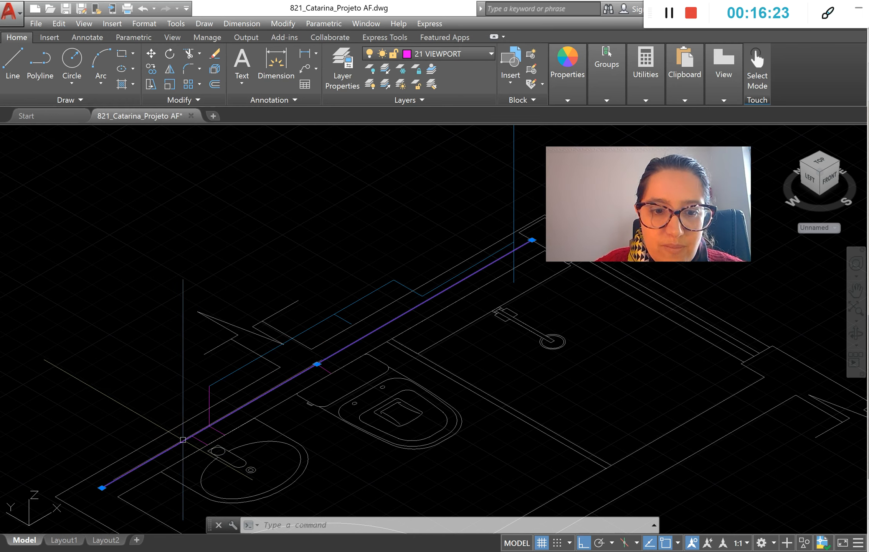
{"action": "key", "text": "Escape"}
{"action": "left_click", "coordinate": [200, 441]}
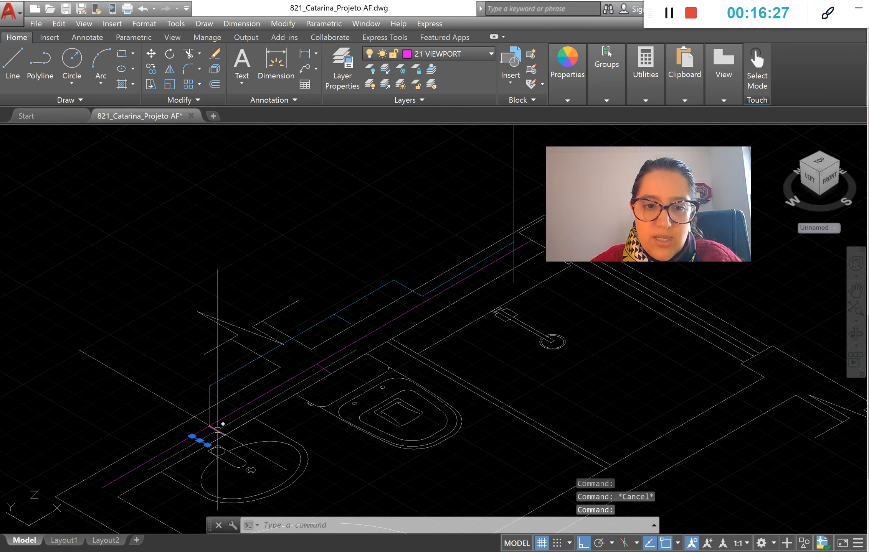
{"action": "key", "text": "Delete"}
{"action": "left_click", "coordinate": [209, 406]}
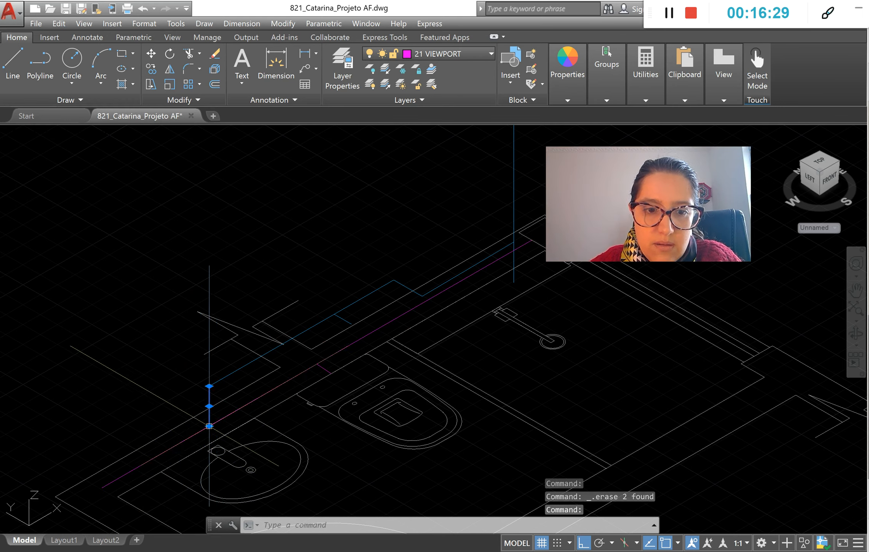
{"action": "key", "text": "Delete"}
Step: Delete the long guide line along the wall and the short guide line behind the toilet
{"action": "left_click", "coordinate": [192, 439]}
{"action": "left_click", "coordinate": [185, 433]}
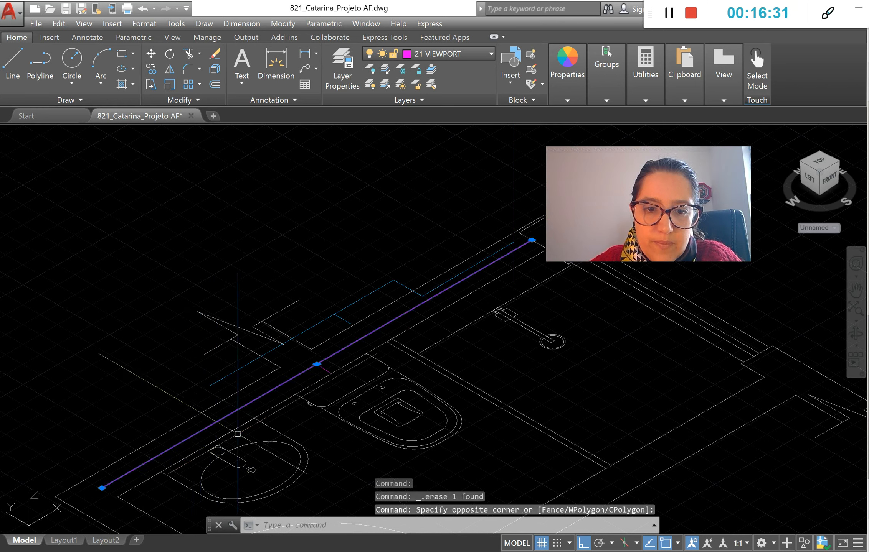
{"action": "key", "text": "Delete"}
{"action": "left_click", "coordinate": [321, 367]}
{"action": "key", "text": "Delete"}
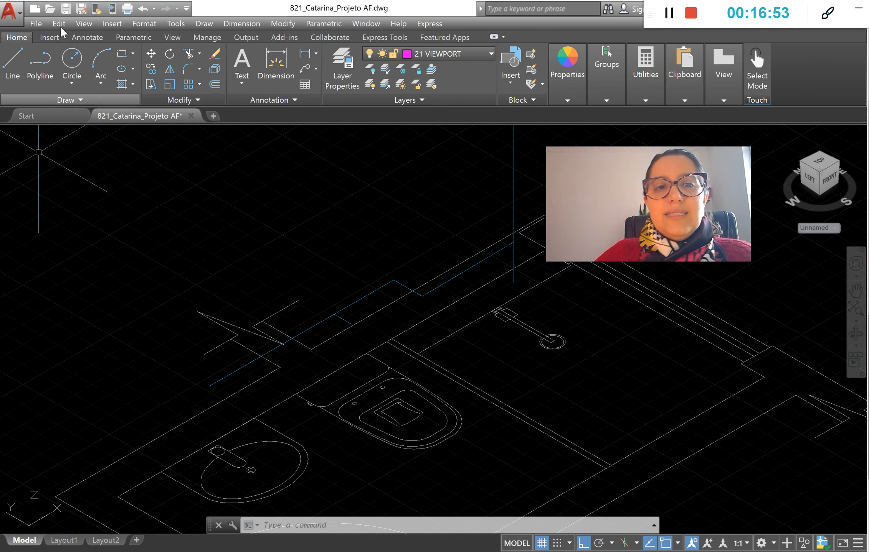
Step: On layer 00 isometrico, draw the washbasin branch from the pipe's end, rising 40 units and then running 10 units towards the room
{"action": "left_click", "coordinate": [439, 56]}
{"action": "scroll", "coordinate": [439, 164], "scroll_direction": "up", "scroll_amount": 9}
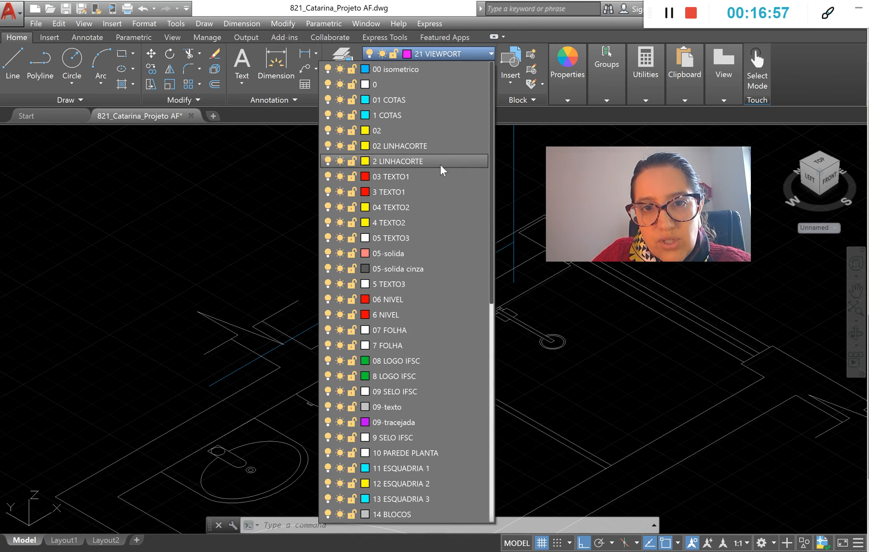
{"action": "left_click", "coordinate": [428, 72]}
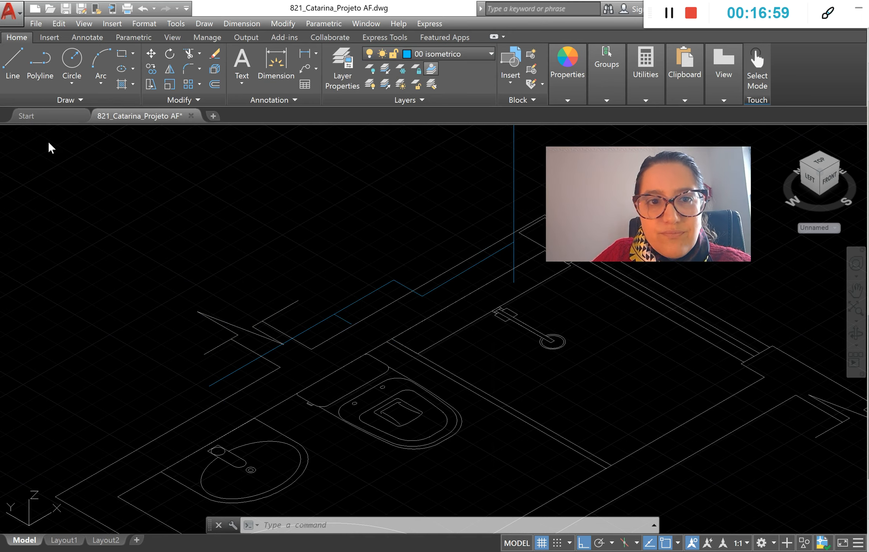
{"action": "left_click", "coordinate": [11, 64]}
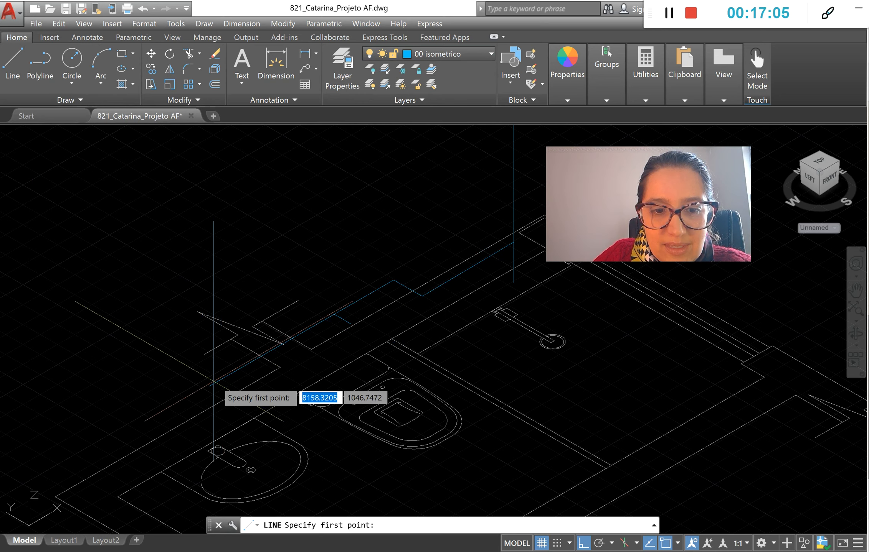
{"action": "left_click", "coordinate": [210, 362]}
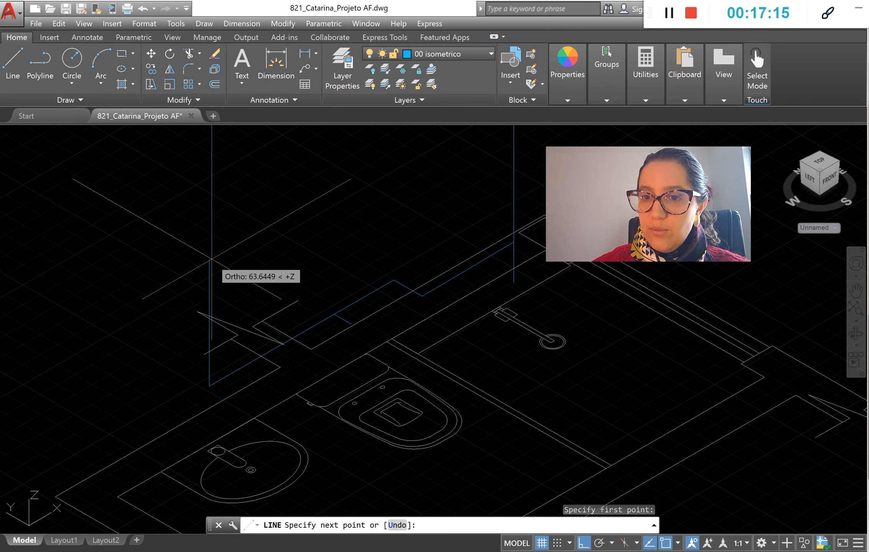
{"action": "type", "text": "40"}
{"action": "key", "text": "Return"}
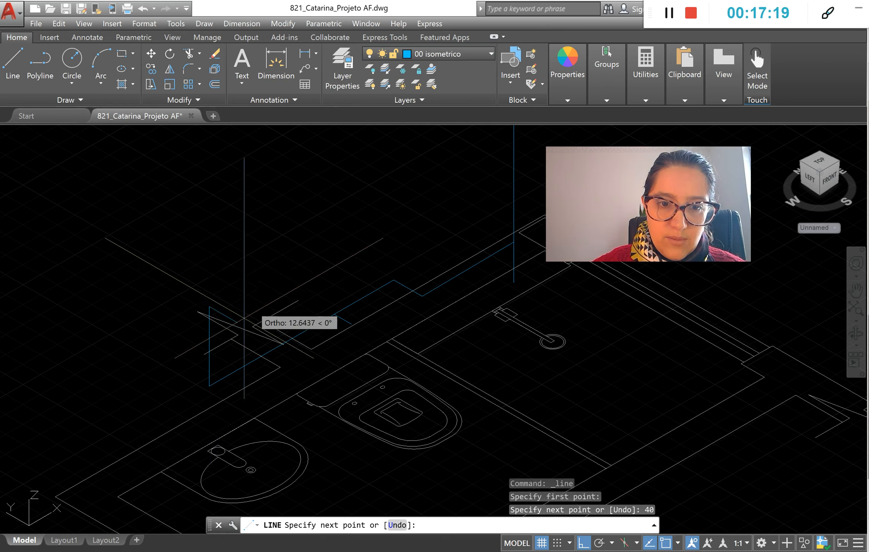
{"action": "scroll", "coordinate": [244, 318], "scroll_direction": "up", "scroll_amount": 5}
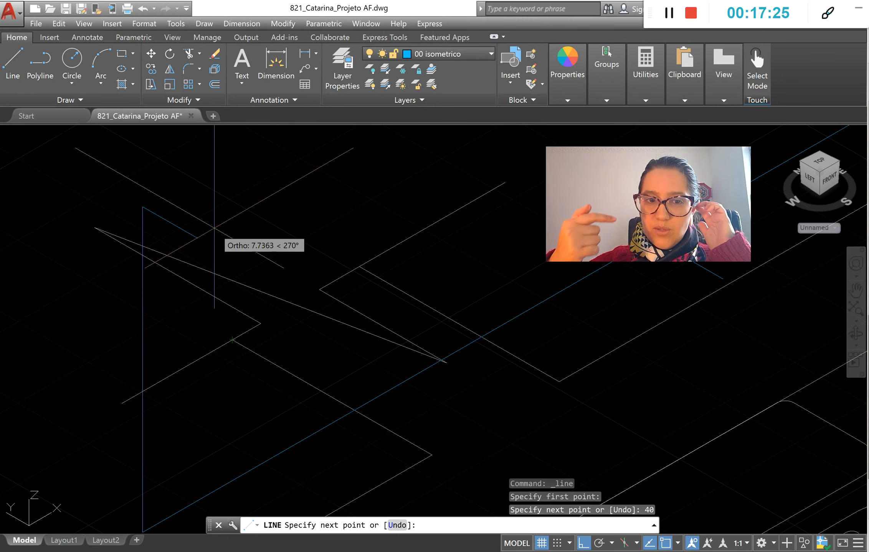
{"action": "type", "text": "10"}
{"action": "key", "text": "Return"}
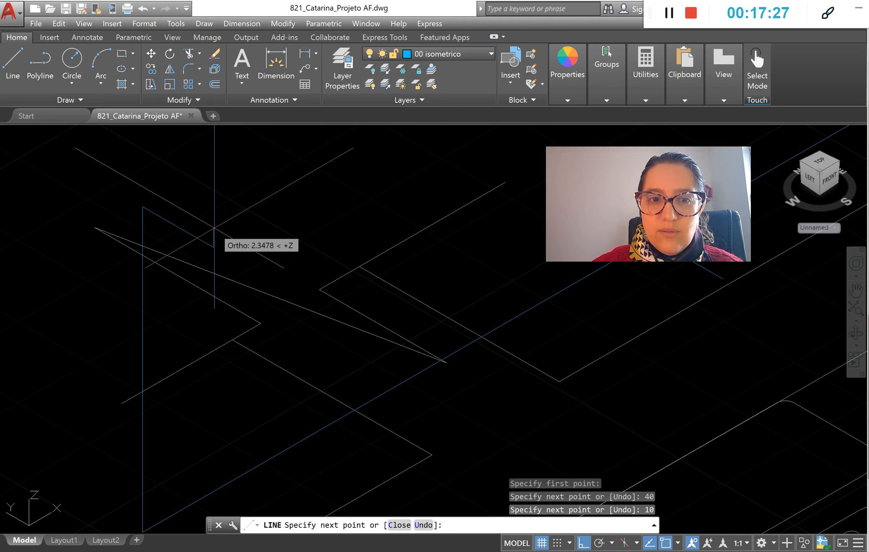
{"action": "key", "text": "Return"}
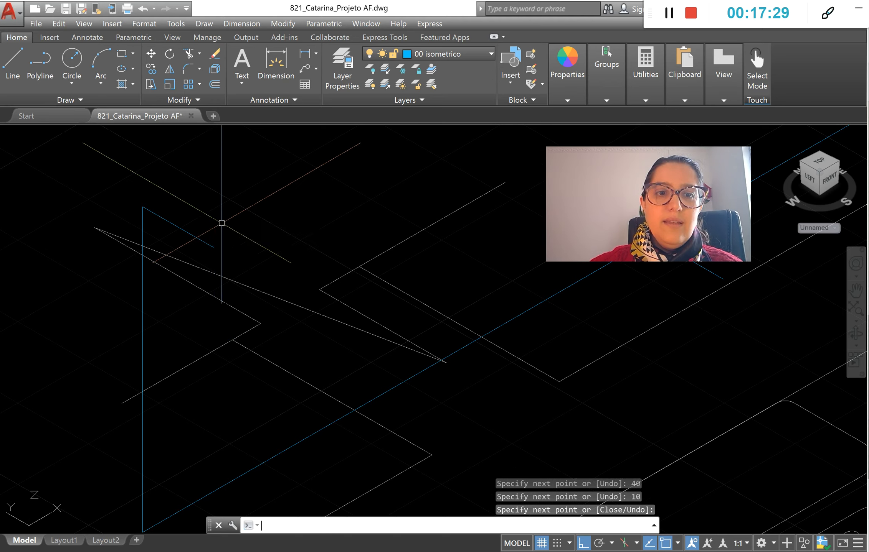
Step: Examine the whole piping layout and the shower's position relative to the riser and the horizontal pipe
{"action": "scroll", "coordinate": [242, 310], "scroll_direction": "down", "scroll_amount": 5}
{"action": "scroll", "coordinate": [132, 300], "scroll_direction": "down", "scroll_amount": 2}
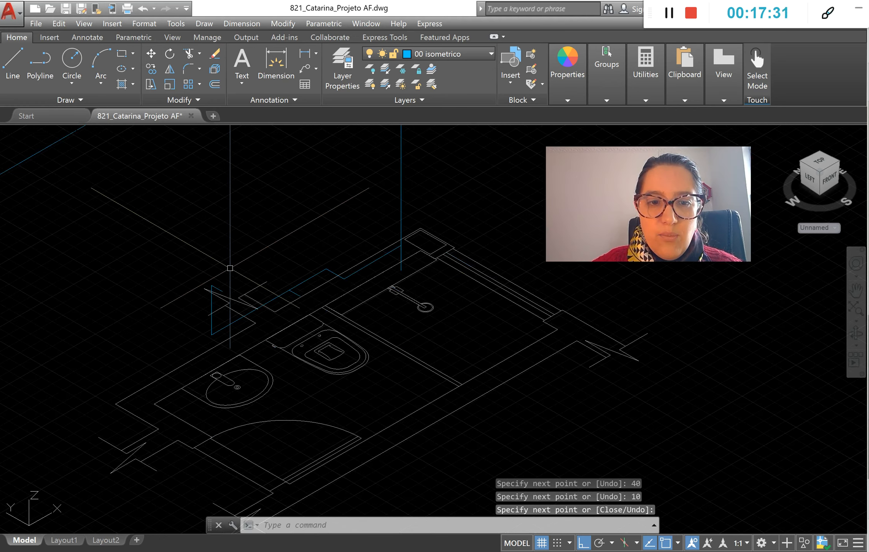
{"action": "scroll", "coordinate": [209, 298], "scroll_direction": "up", "scroll_amount": 2}
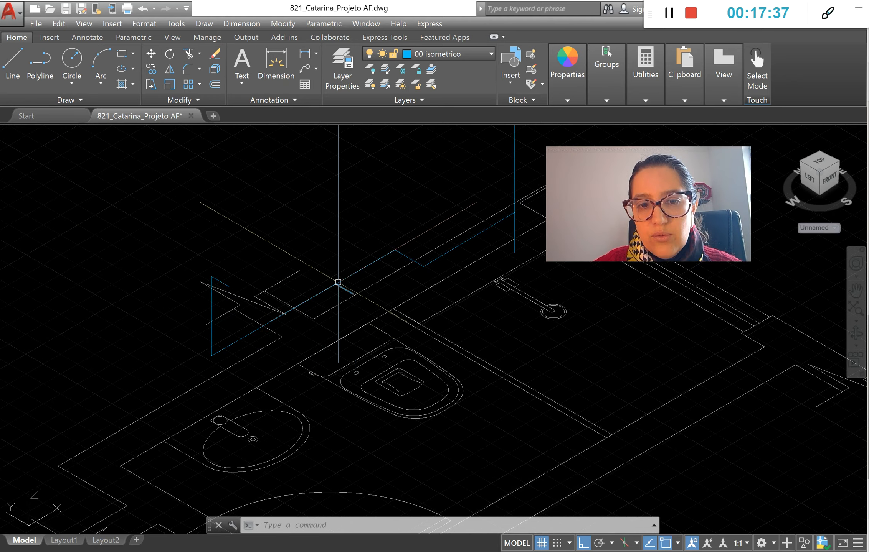
{"action": "scroll", "coordinate": [298, 329], "scroll_direction": "down", "scroll_amount": 2}
{"action": "scroll", "coordinate": [295, 329], "scroll_direction": "down", "scroll_amount": 1}
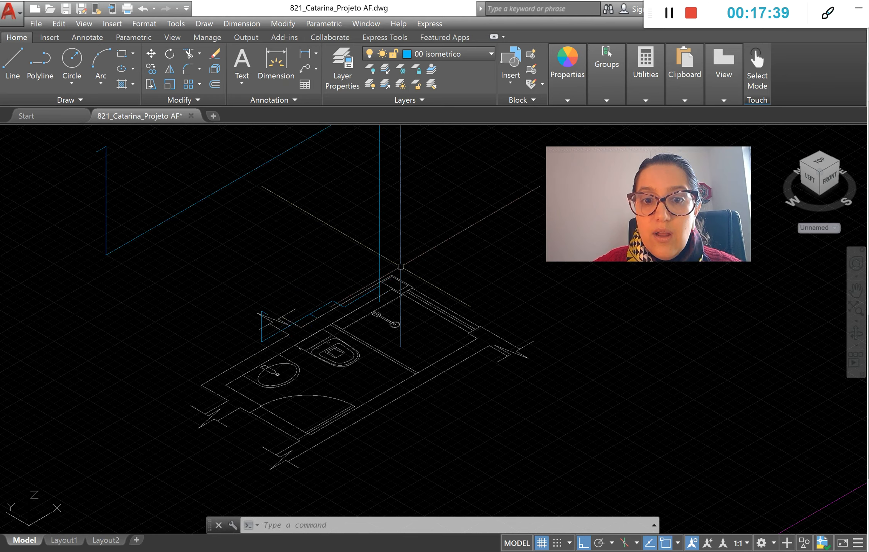
{"action": "scroll", "coordinate": [400, 267], "scroll_direction": "up", "scroll_amount": 1}
{"action": "scroll", "coordinate": [400, 349], "scroll_direction": "down", "scroll_amount": 1}
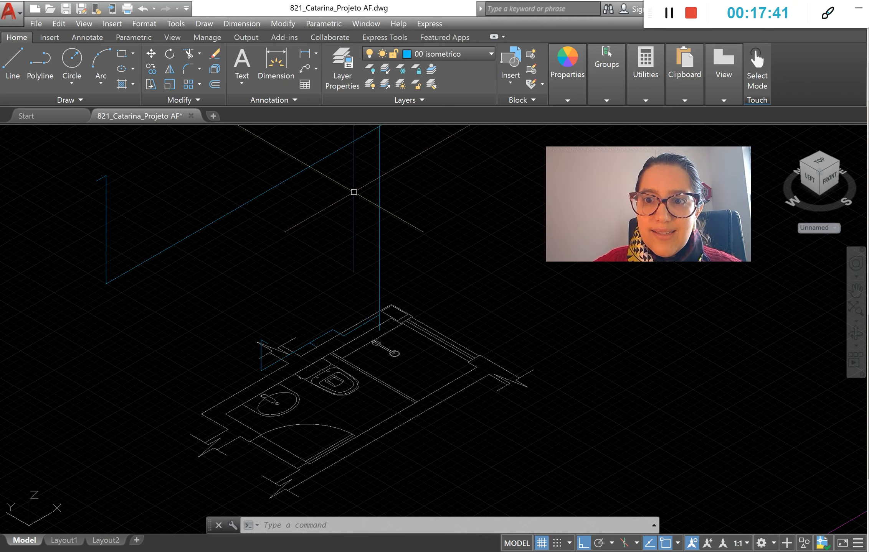
{"action": "scroll", "coordinate": [348, 189], "scroll_direction": "up", "scroll_amount": 1}
{"action": "scroll", "coordinate": [327, 228], "scroll_direction": "down", "scroll_amount": 1}
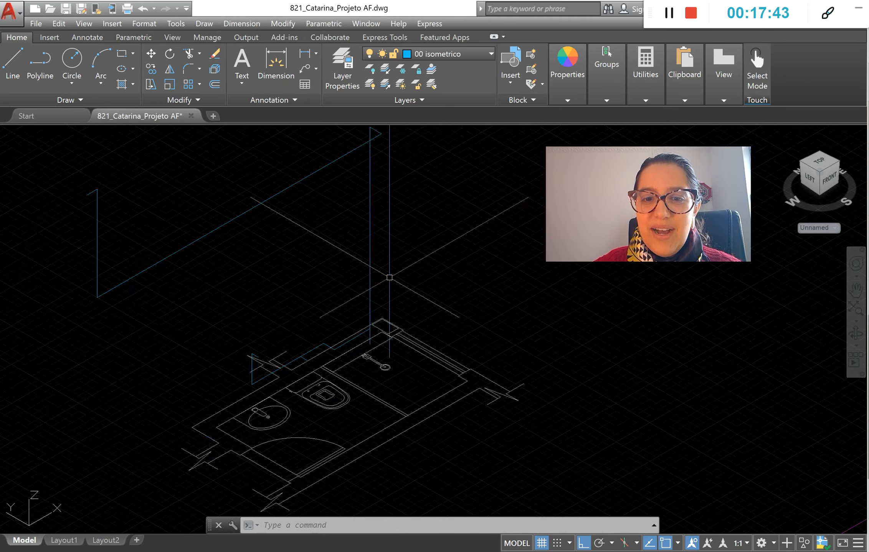
{"action": "scroll", "coordinate": [398, 291], "scroll_direction": "up", "scroll_amount": 1}
{"action": "scroll", "coordinate": [402, 293], "scroll_direction": "down", "scroll_amount": 1}
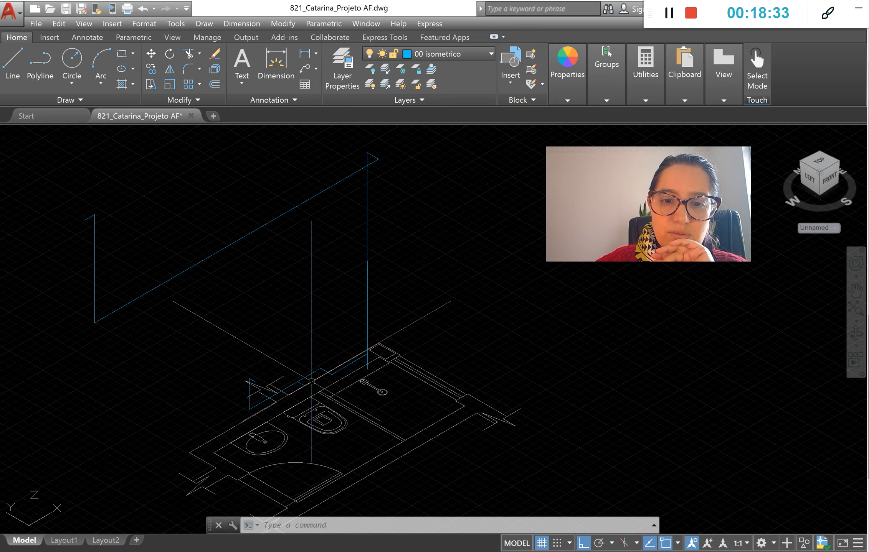
{"action": "scroll", "coordinate": [412, 384], "scroll_direction": "up", "scroll_amount": 5}
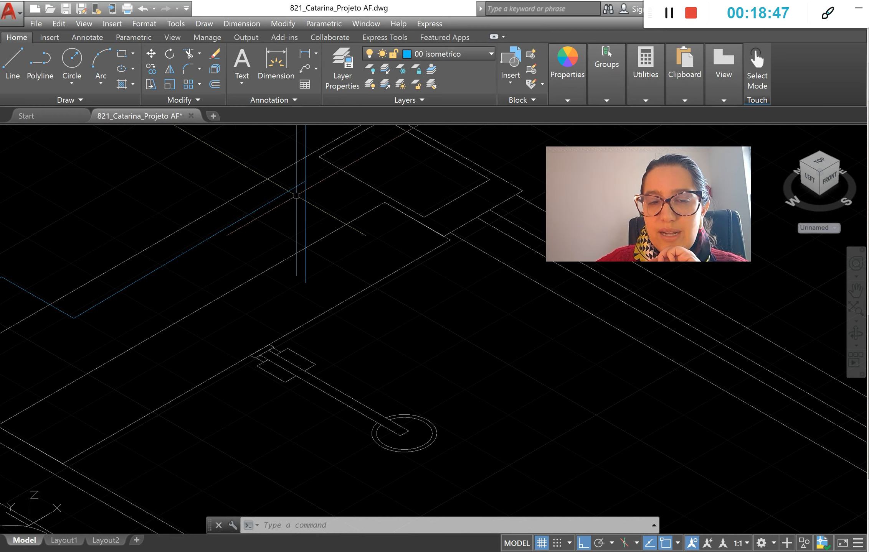
{"action": "scroll", "coordinate": [310, 334], "scroll_direction": "down", "scroll_amount": 2}
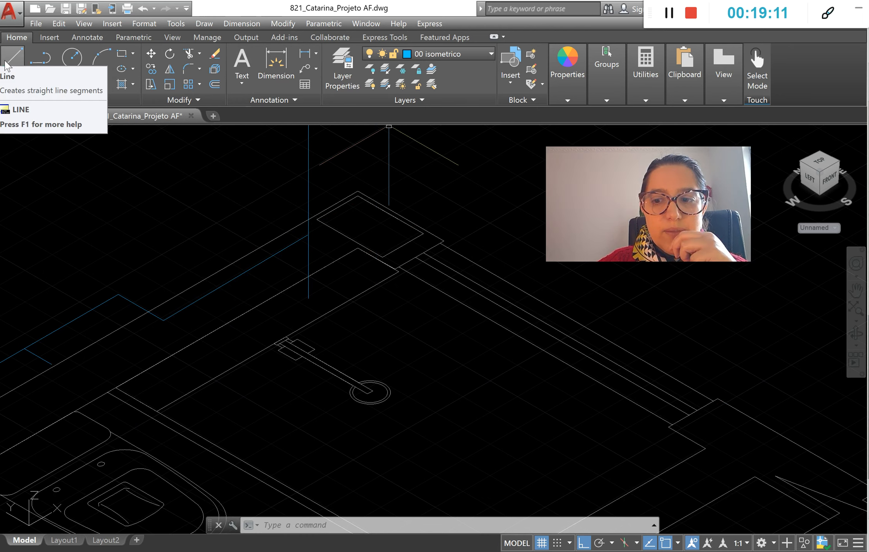
Step: On layer 21 VIEWPORT, draw a short guide line across the wall from the shower's wall end to the opposite wall face
{"action": "left_click", "coordinate": [433, 54]}
{"action": "scroll", "coordinate": [439, 285], "scroll_direction": "down", "scroll_amount": 5}
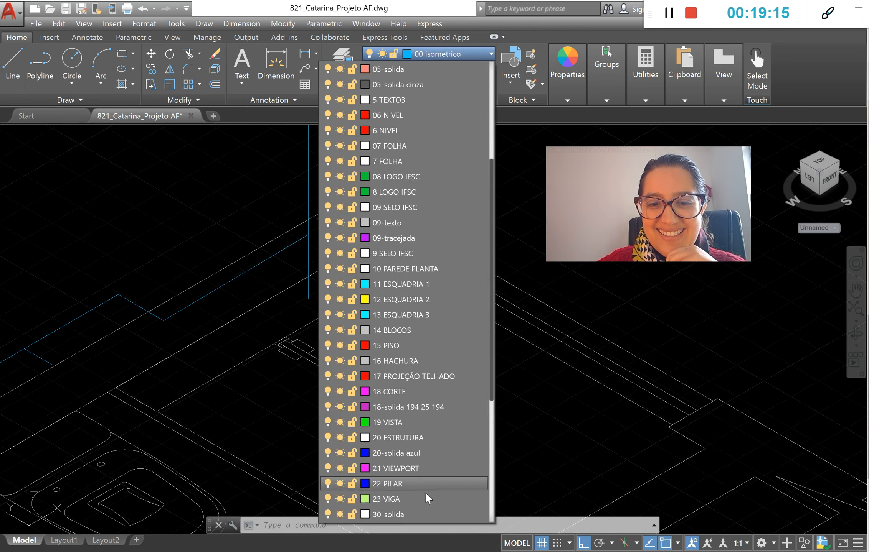
{"action": "left_click", "coordinate": [422, 468]}
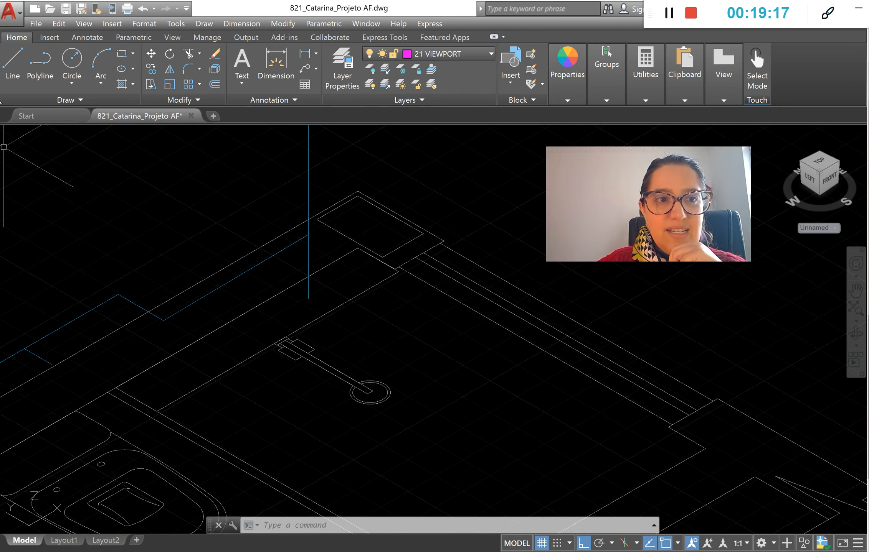
{"action": "left_click", "coordinate": [19, 51]}
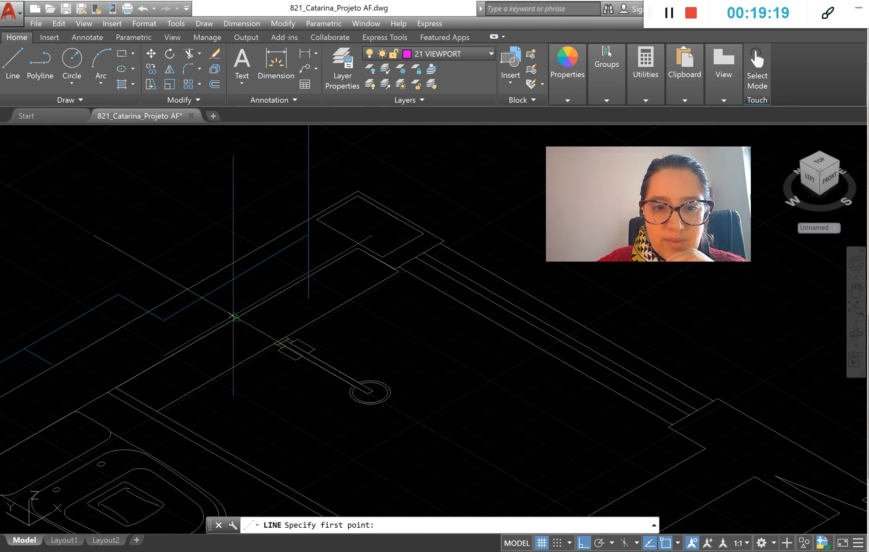
{"action": "left_click", "coordinate": [283, 343]}
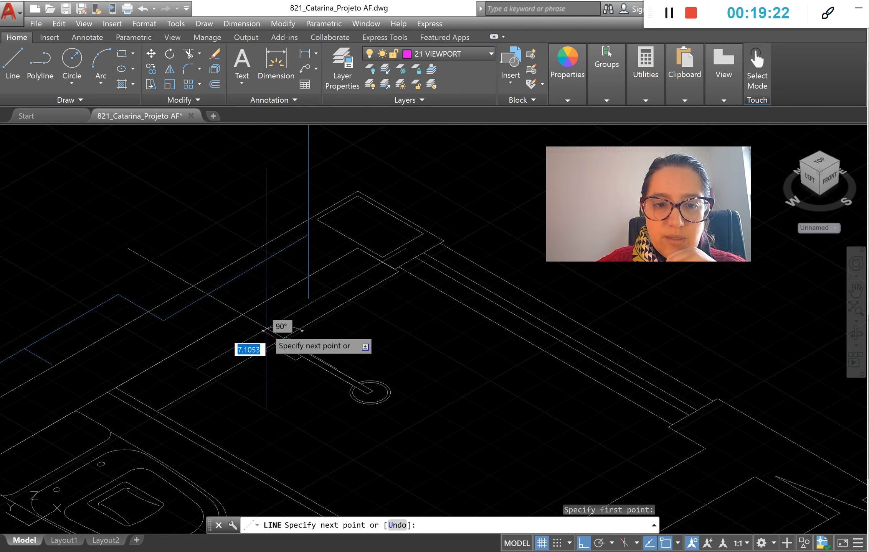
{"action": "left_click", "coordinate": [239, 317]}
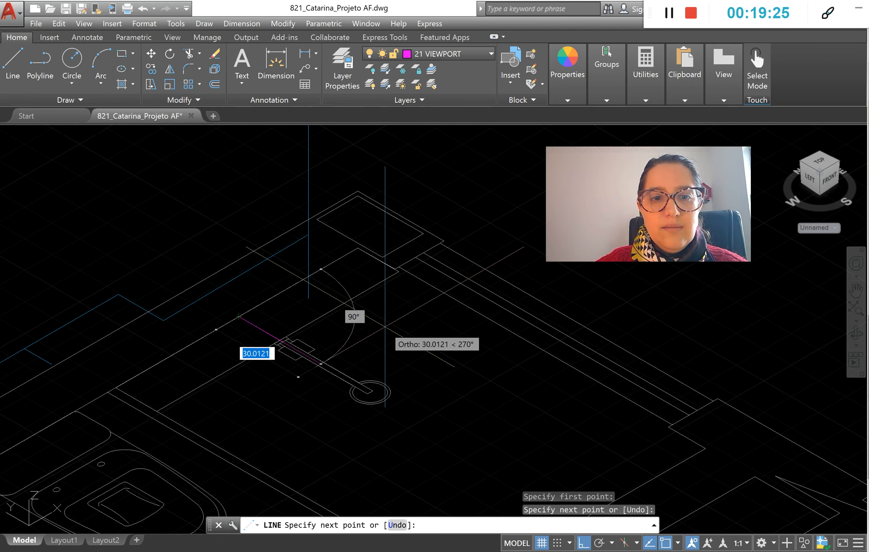
{"action": "key", "text": "Escape"}
Step: Draw a line from the short shower guide's midpoint, rising 210 units and then running 10 units towards the shower
{"action": "left_click", "coordinate": [13, 61]}
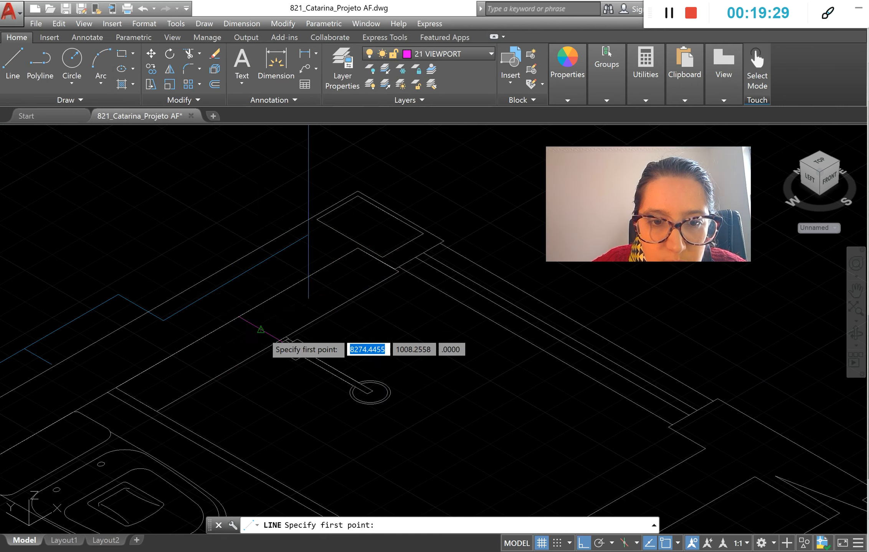
{"action": "left_click", "coordinate": [284, 340]}
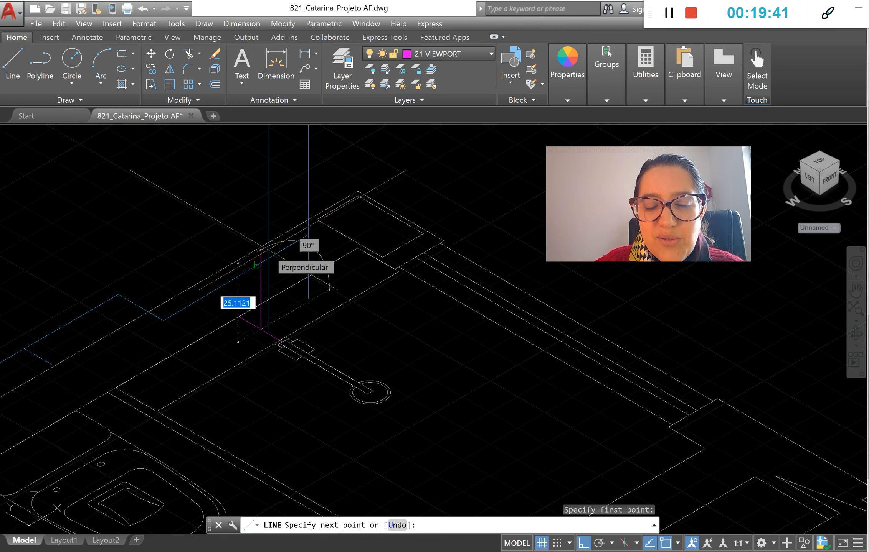
{"action": "scroll", "coordinate": [255, 265], "scroll_direction": "down", "scroll_amount": 5}
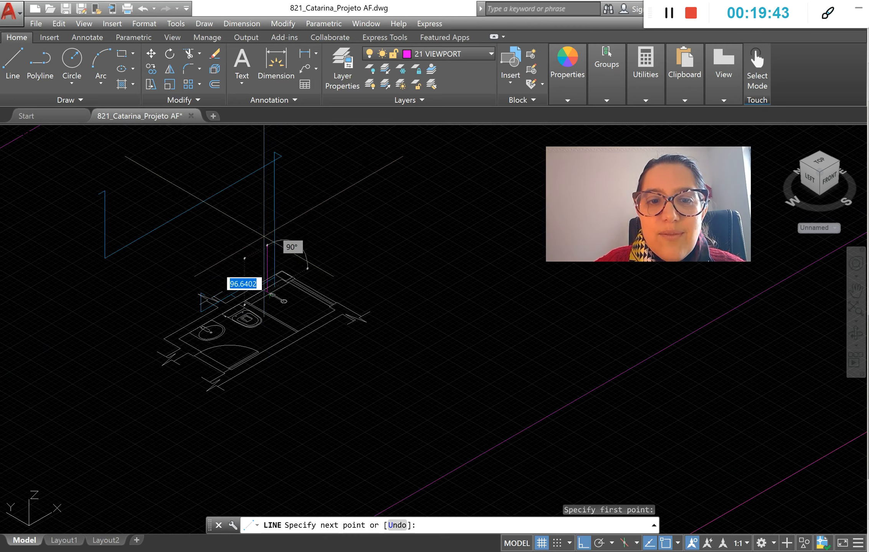
{"action": "type", "text": "210"}
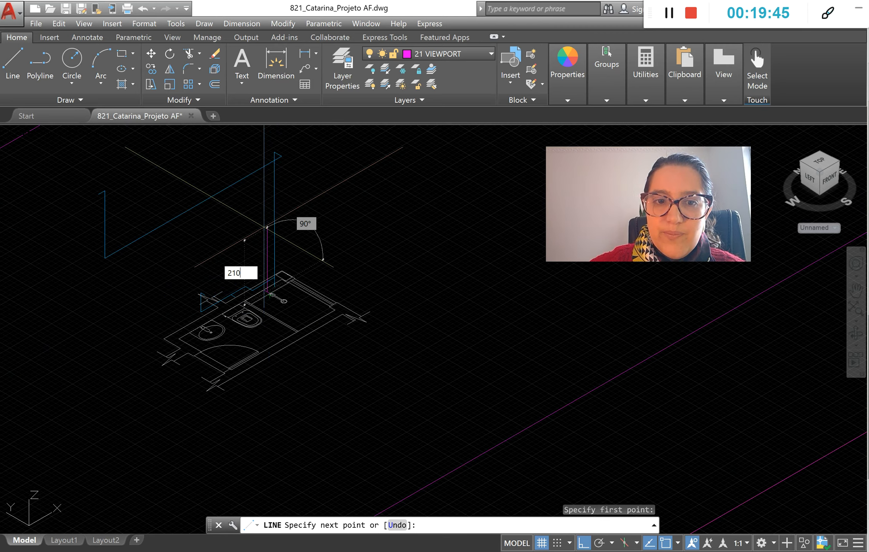
{"action": "key", "text": "Return"}
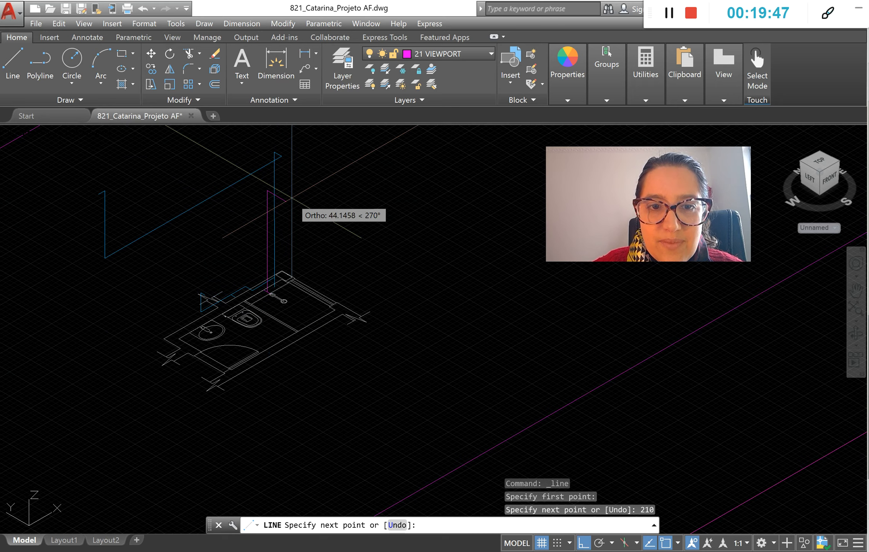
{"action": "type", "text": "10"}
{"action": "key", "text": "Return"}
{"action": "key", "text": "Escape"}
Step: Delete the short guide across the wall at the shower and stretch the shower vertical's lower end up to the pipe
{"action": "scroll", "coordinate": [283, 268], "scroll_direction": "up", "scroll_amount": 4}
{"action": "scroll", "coordinate": [233, 271], "scroll_direction": "up", "scroll_amount": 2}
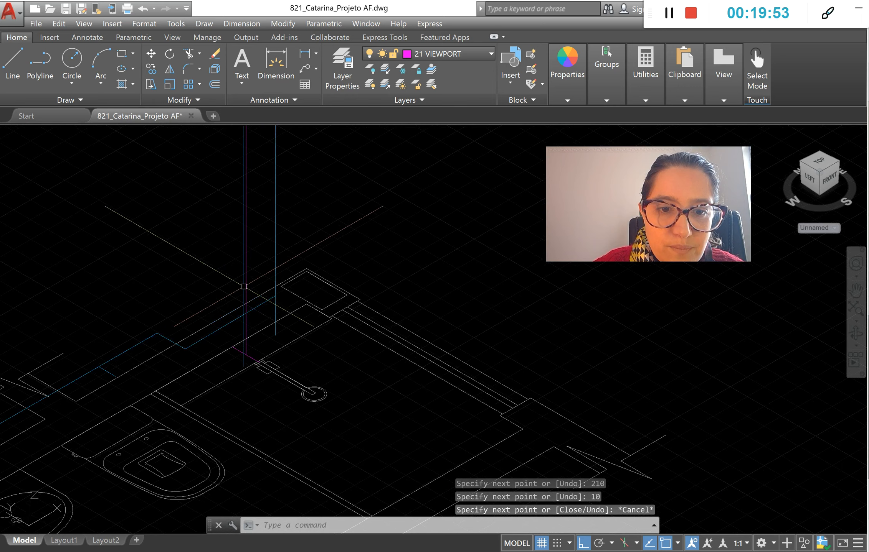
{"action": "left_click", "coordinate": [247, 356]}
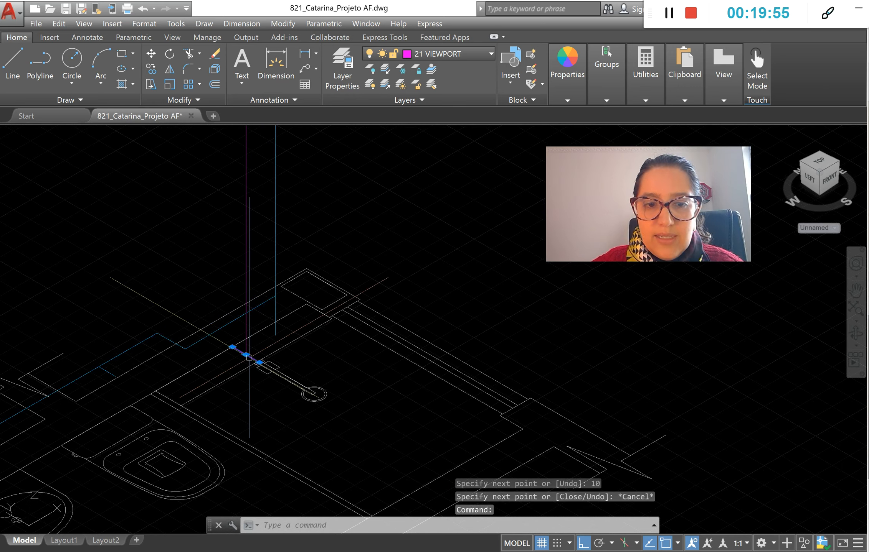
{"action": "key", "text": "Delete"}
{"action": "left_click", "coordinate": [246, 320]}
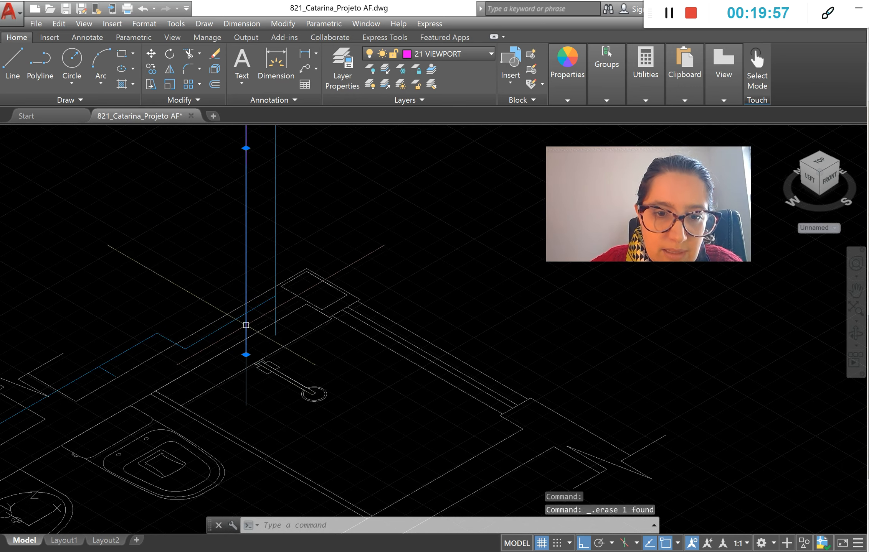
{"action": "left_click", "coordinate": [246, 355]}
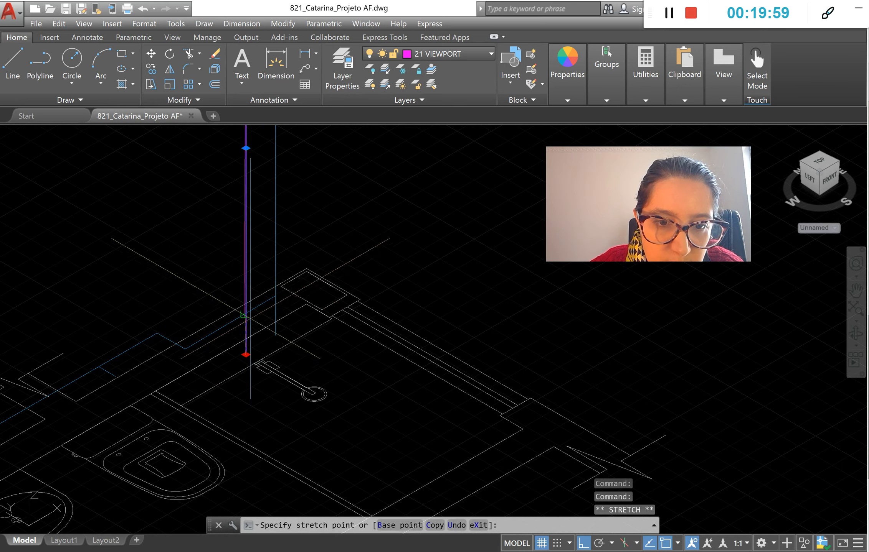
{"action": "key", "text": "Escape"}
Step: Move the shower's vertical line and its short top segment to layer 00 isometrico
{"action": "scroll", "coordinate": [337, 386], "scroll_direction": "down", "scroll_amount": 3}
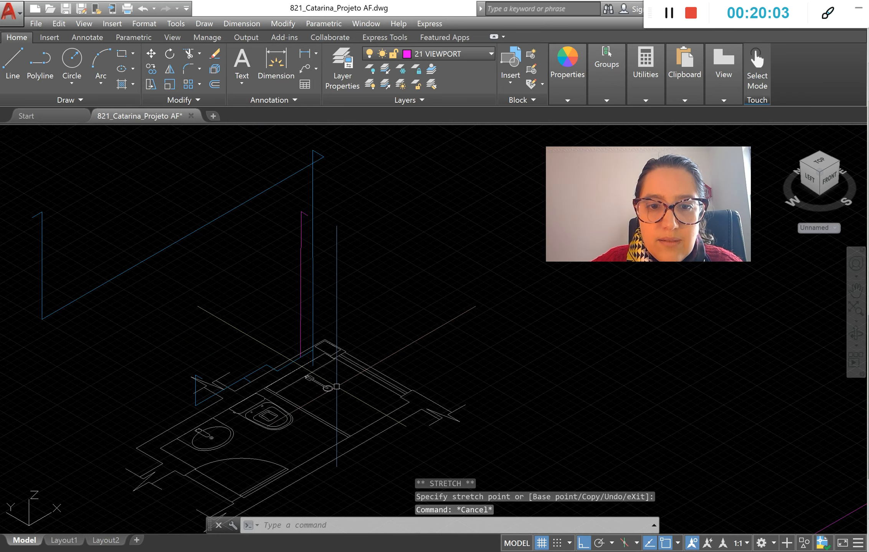
{"action": "scroll", "coordinate": [309, 220], "scroll_direction": "up", "scroll_amount": 5}
{"action": "left_click", "coordinate": [310, 218]}
{"action": "left_click", "coordinate": [301, 195]}
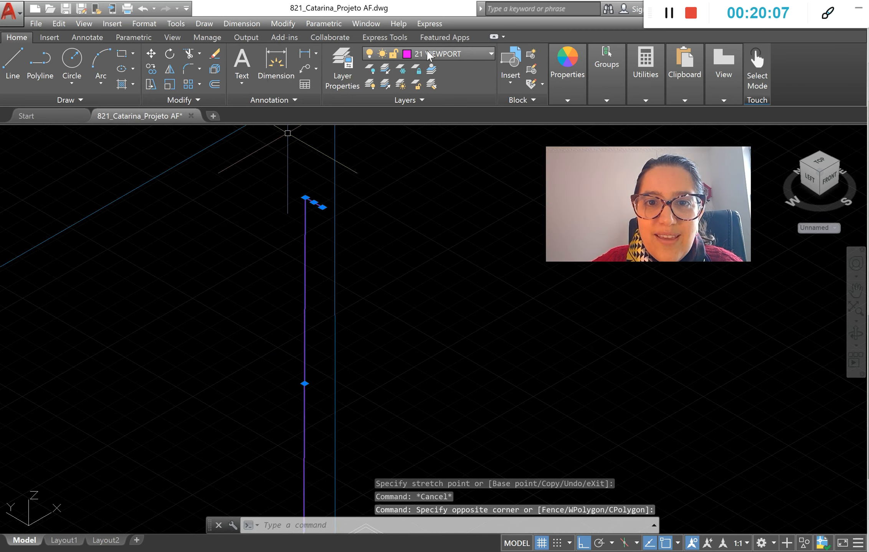
{"action": "left_click", "coordinate": [463, 54]}
{"action": "scroll", "coordinate": [441, 149], "scroll_direction": "up", "scroll_amount": 5}
{"action": "scroll", "coordinate": [440, 150], "scroll_direction": "up", "scroll_amount": 5}
{"action": "left_click", "coordinate": [425, 71]}
{"action": "scroll", "coordinate": [441, 272], "scroll_direction": "down", "scroll_amount": 8}
{"action": "key", "text": "Escape"}
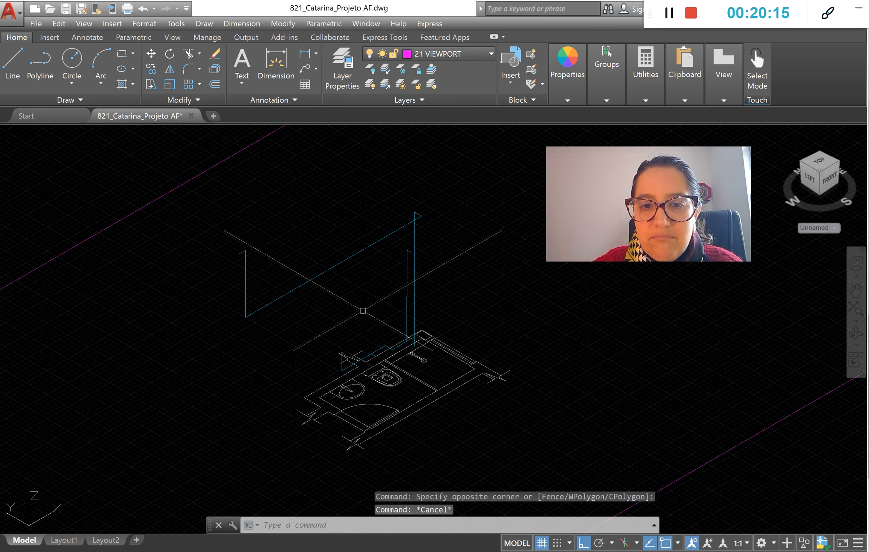
Step: Examine the 3D isometric piping and its toilet, washbasin and shower branches against the bathroom plan
{"action": "scroll", "coordinate": [363, 310], "scroll_direction": "up", "scroll_amount": 3}
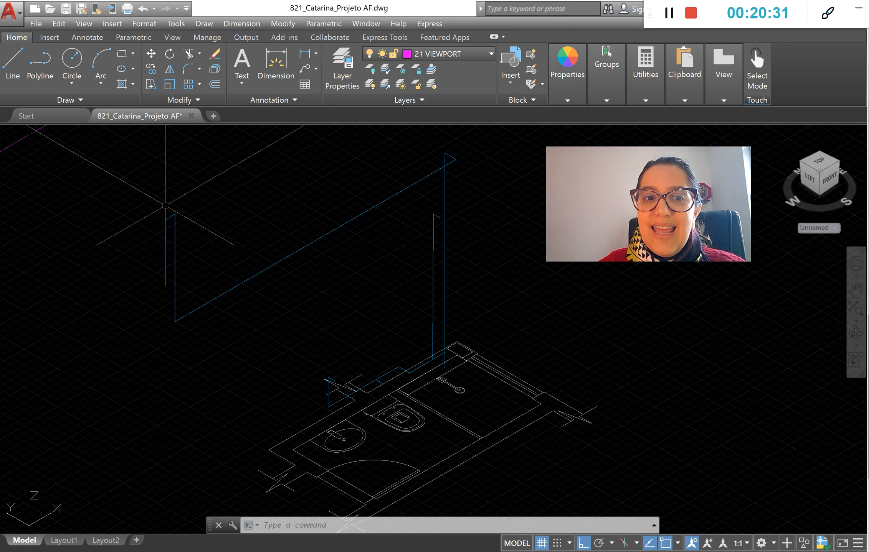
{"action": "mouse_move", "coordinate": [516, 389]}
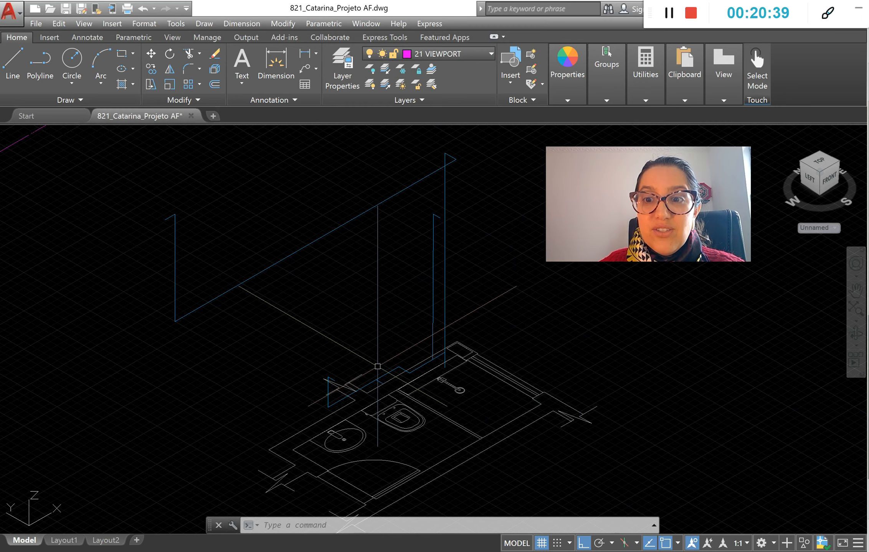
{"action": "scroll", "coordinate": [378, 366], "scroll_direction": "down", "scroll_amount": 3}
{"action": "scroll", "coordinate": [529, 394], "scroll_direction": "up", "scroll_amount": 3}
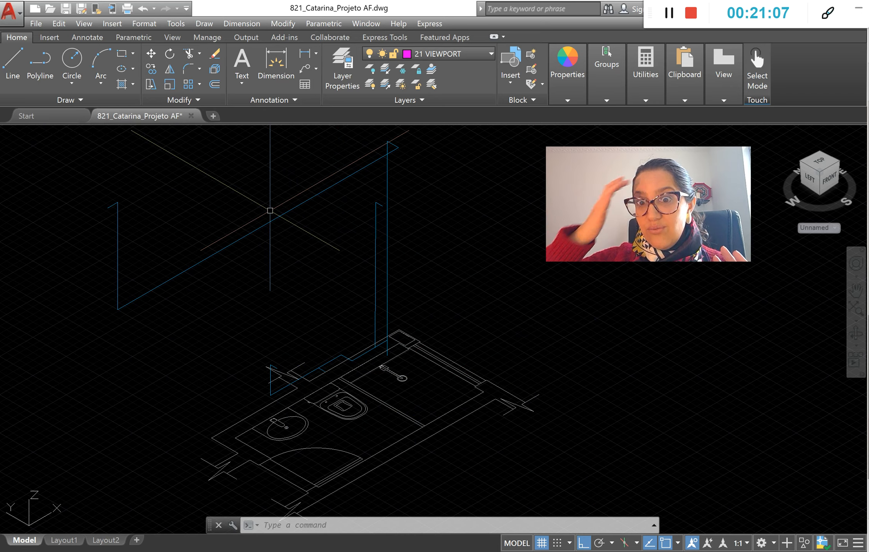
{"action": "scroll", "coordinate": [340, 304], "scroll_direction": "down", "scroll_amount": 2}
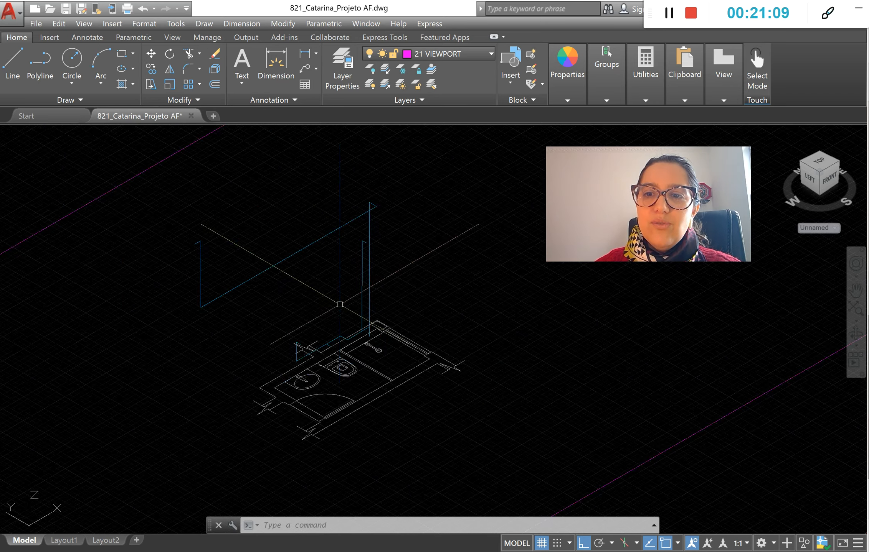
{"action": "scroll", "coordinate": [326, 381], "scroll_direction": "up", "scroll_amount": 2}
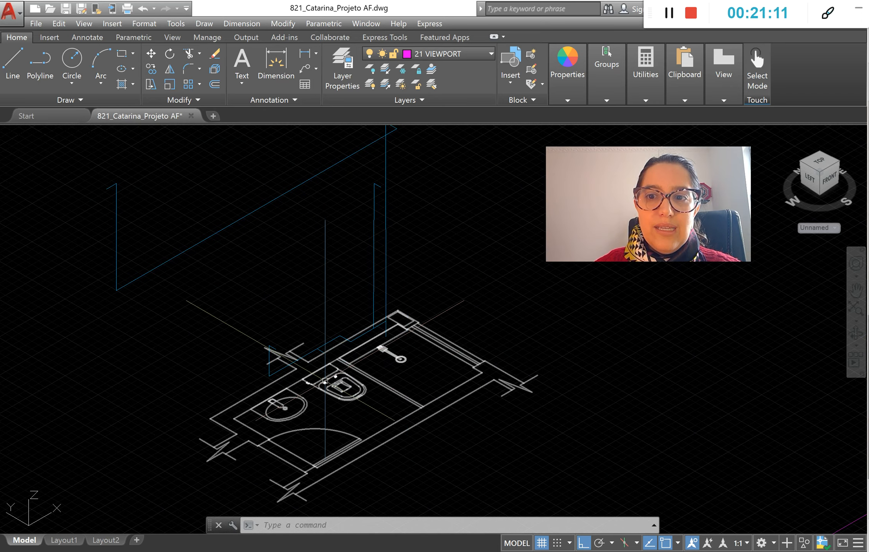
{"action": "scroll", "coordinate": [326, 381], "scroll_direction": "down", "scroll_amount": 2}
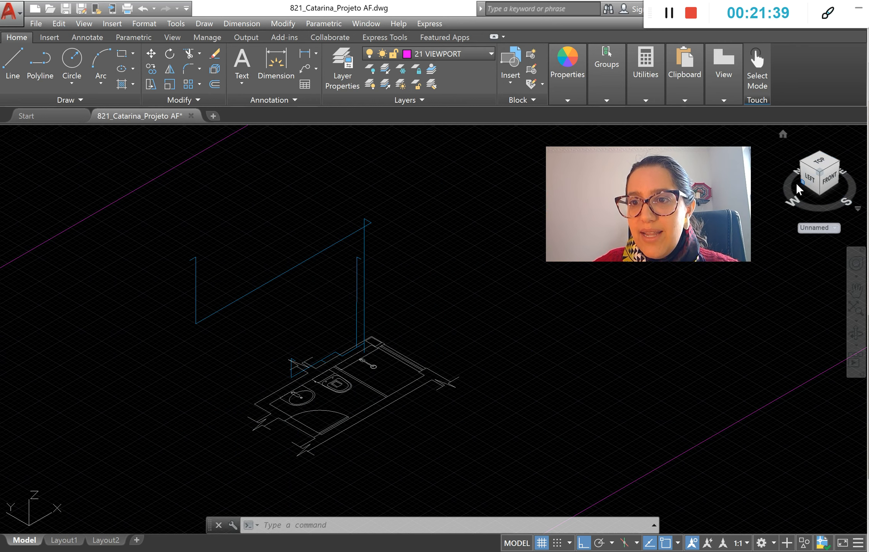
Step: Switch to the top view, rotate it so north points up, and frame the bathroom plan with its piping
{"action": "left_click", "coordinate": [820, 169]}
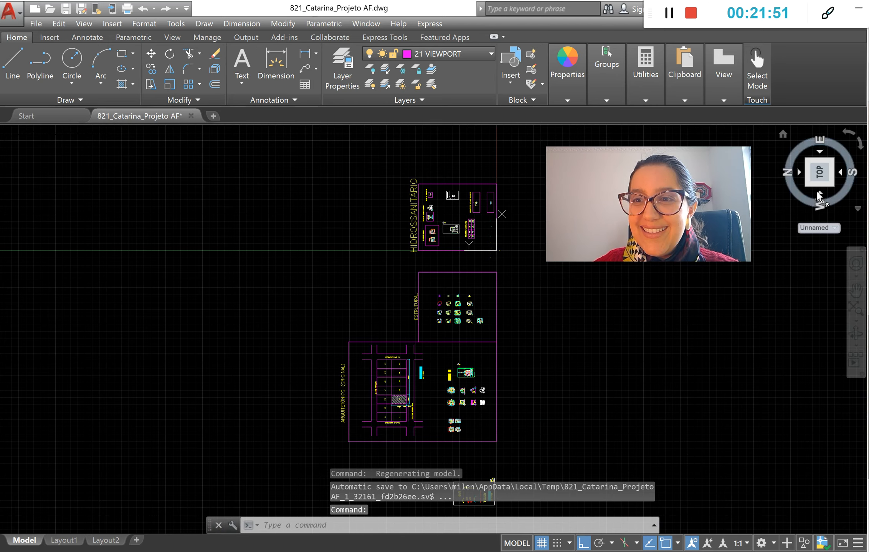
{"action": "left_click", "coordinate": [860, 146]}
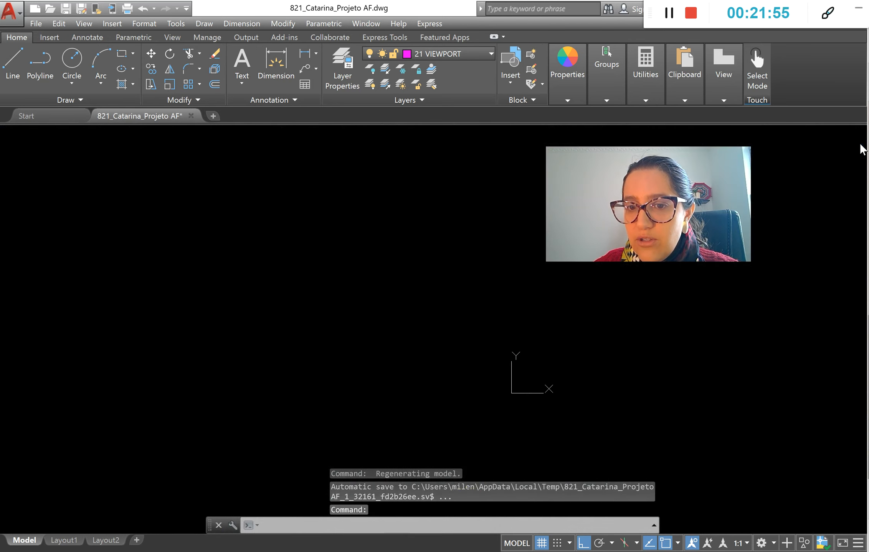
{"action": "scroll", "coordinate": [583, 373], "scroll_direction": "up", "scroll_amount": 8}
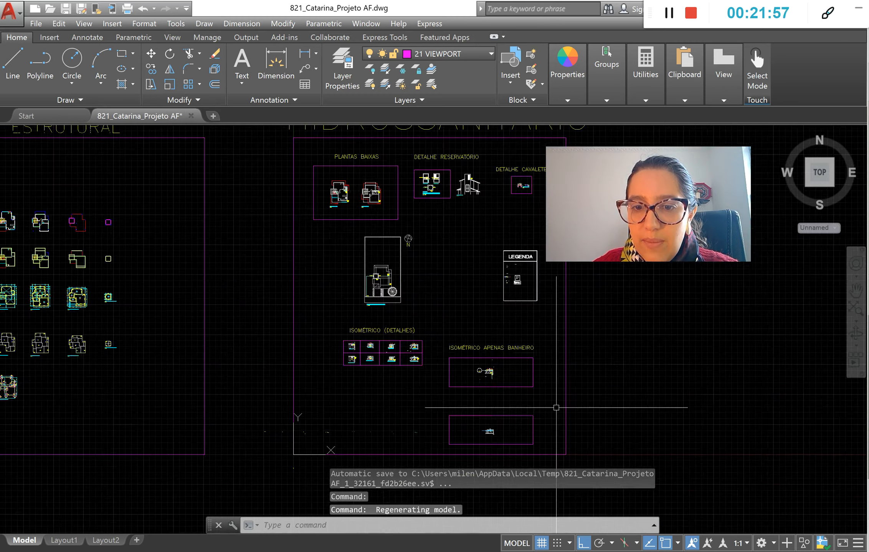
{"action": "scroll", "coordinate": [473, 419], "scroll_direction": "up", "scroll_amount": 6}
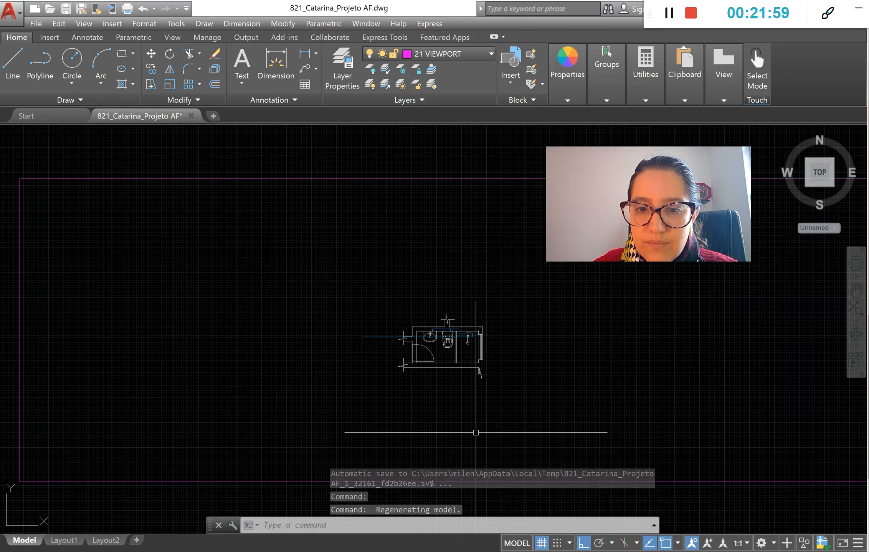
{"action": "scroll", "coordinate": [550, 425], "scroll_direction": "down", "scroll_amount": 2}
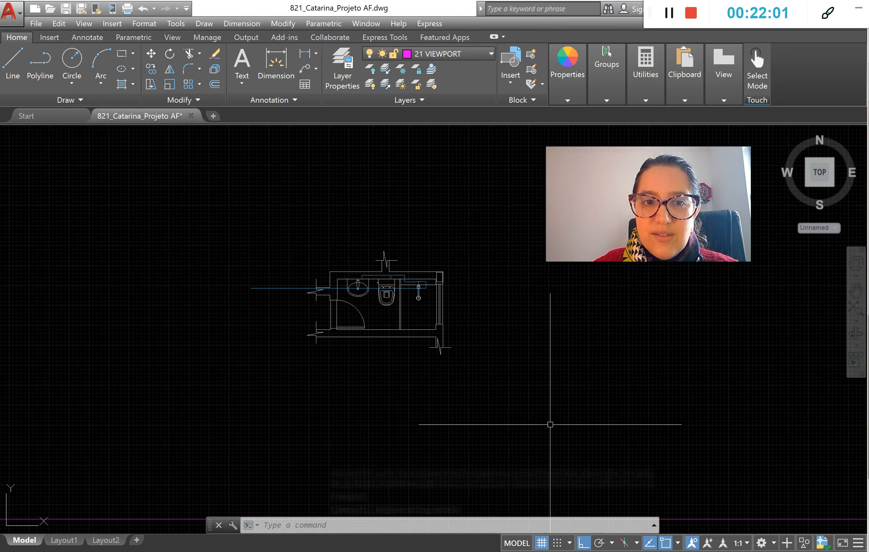
{"action": "scroll", "coordinate": [417, 369], "scroll_direction": "up", "scroll_amount": 2}
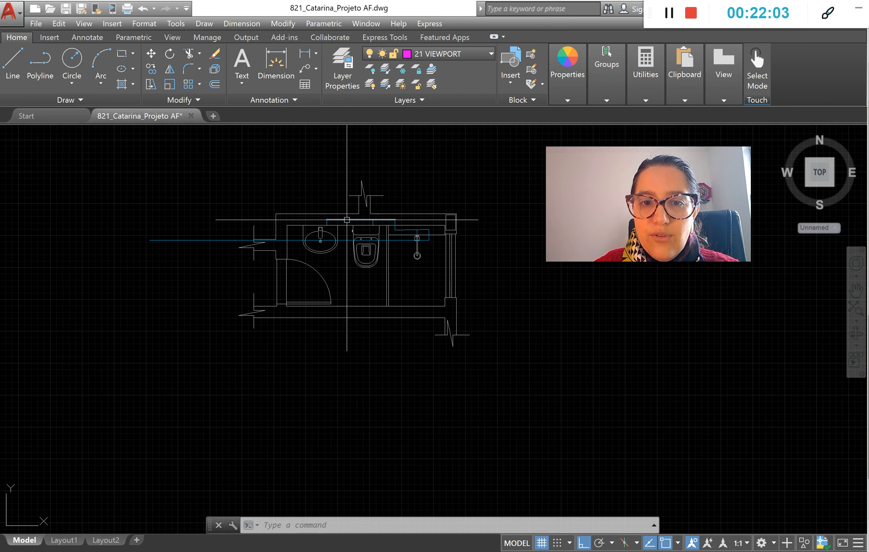